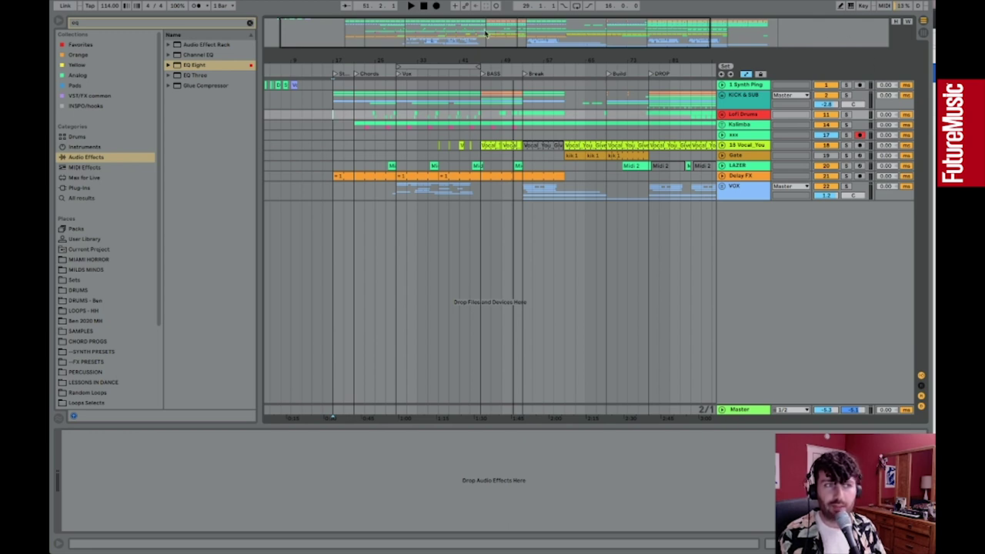
{"action": "left_click_drag", "start_coordinate": [340, 31], "coordinate": [358, 30]}
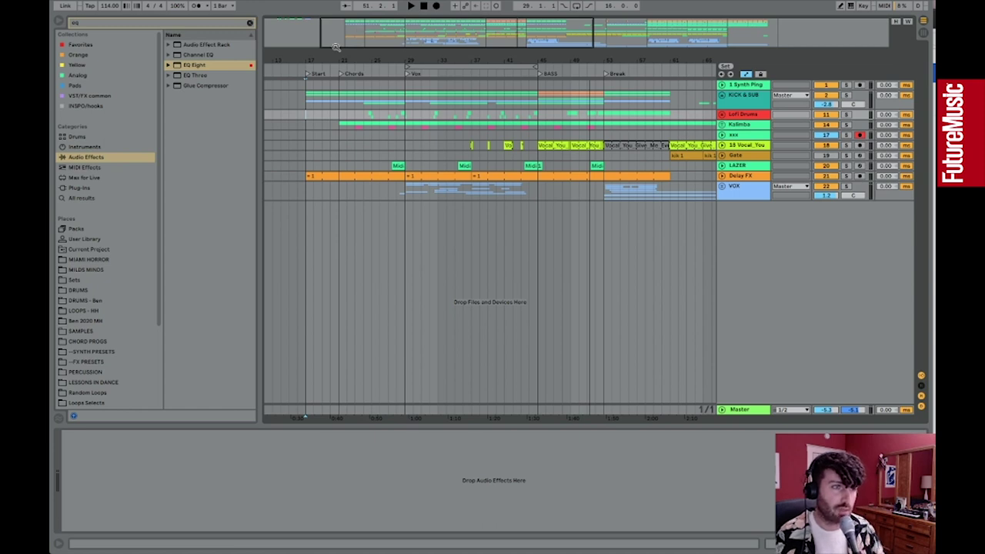
{"action": "left_click_drag", "start_coordinate": [332, 35], "coordinate": [350, 42]}
{"action": "left_click", "coordinate": [365, 114]}
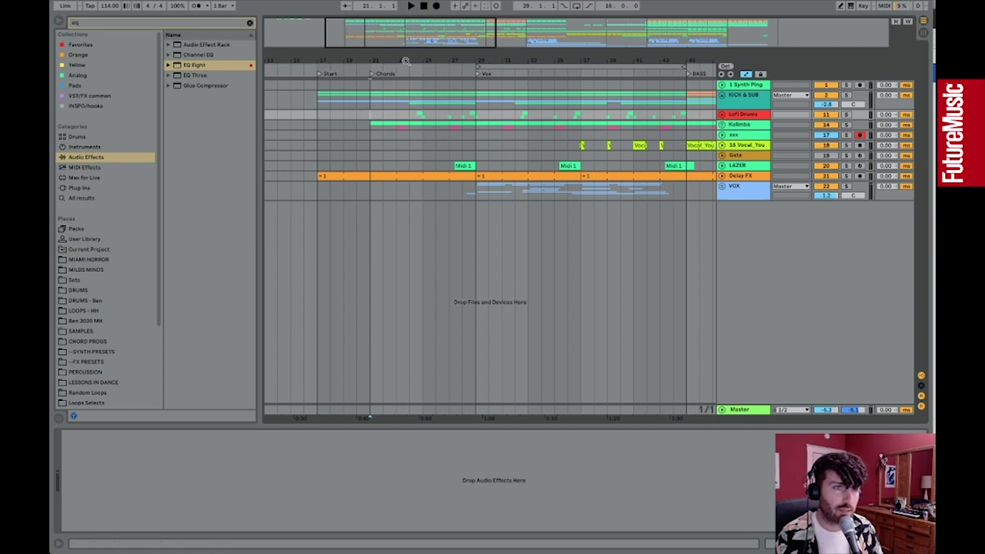
{"action": "left_click_drag", "start_coordinate": [391, 32], "coordinate": [437, 32]}
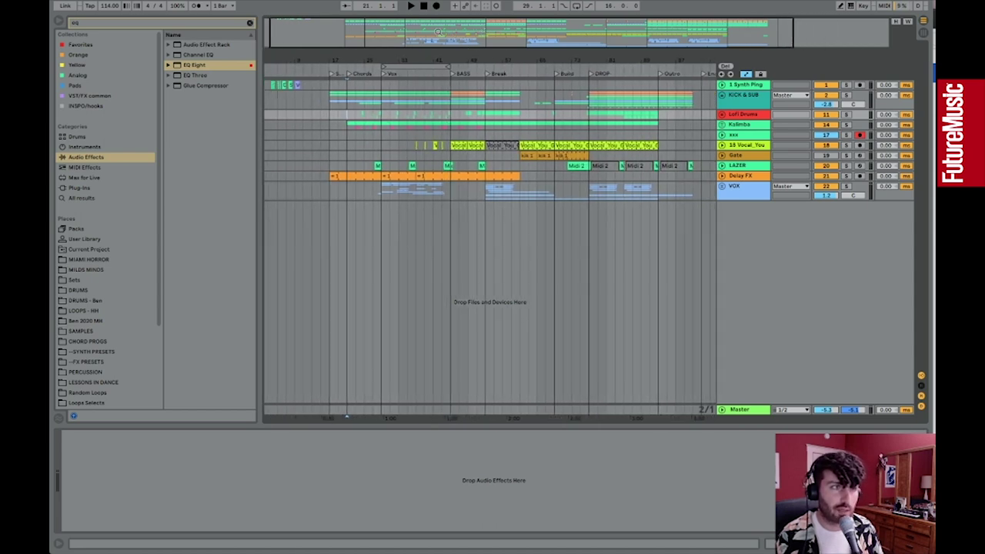
{"action": "left_click", "coordinate": [332, 85]}
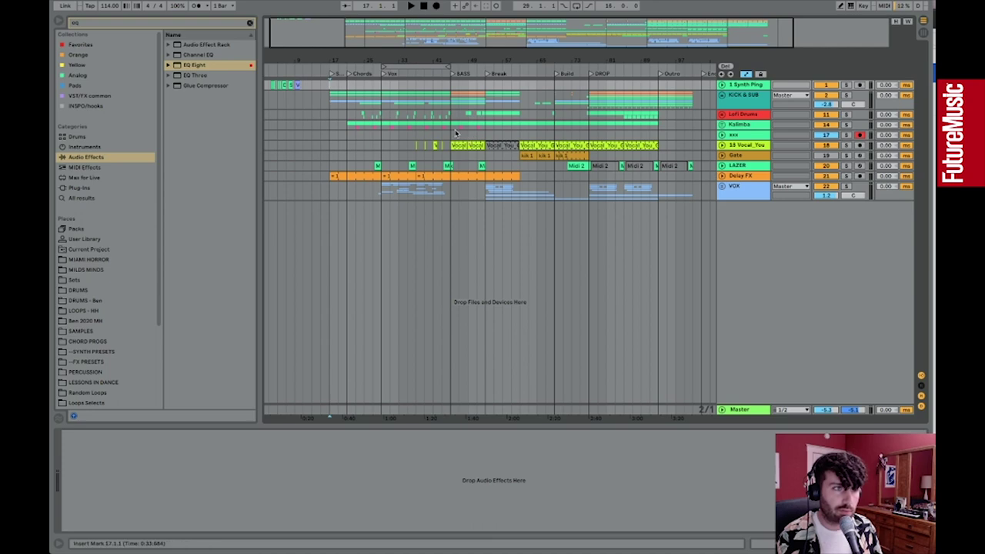
Unfold the 1 Synth Ping track at the start of the arrangement and audition its vocal sample clip
{"action": "left_click_drag", "start_coordinate": [325, 31], "coordinate": [286, 88]}
{"action": "left_click", "coordinate": [722, 85]}
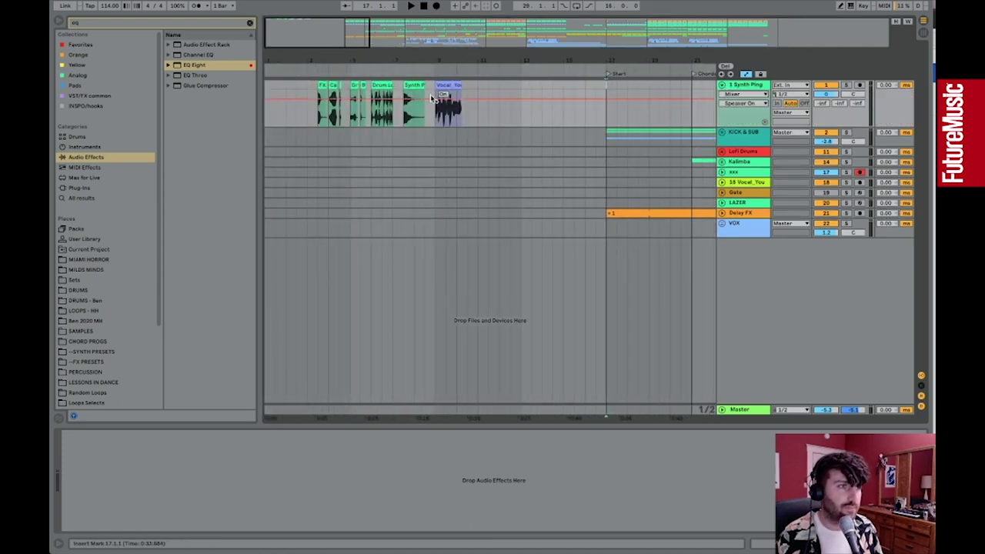
{"action": "left_click", "coordinate": [437, 85]}
{"action": "key", "text": "space"}
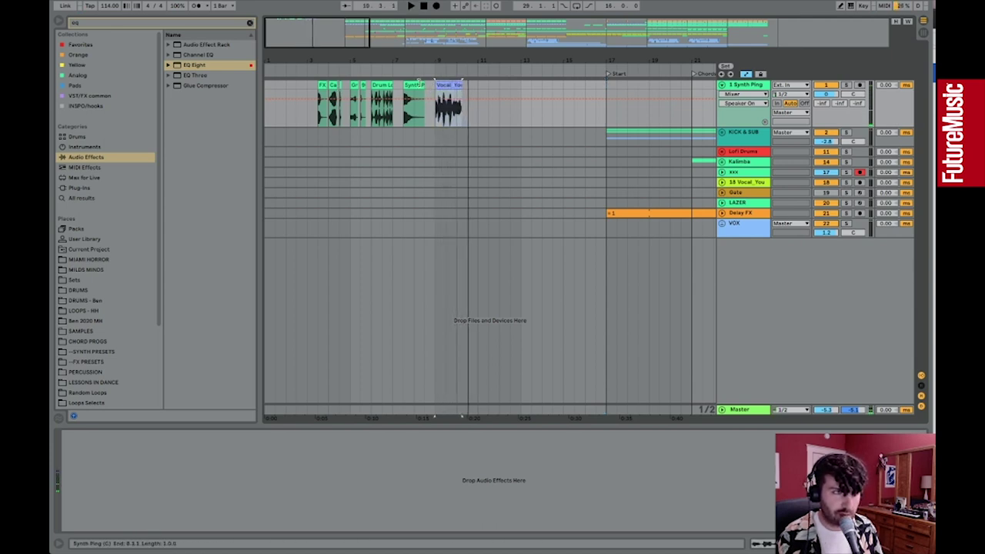
Audition the Synth Ping (C) clip and the Drum Loop 1 clip on the 1 Synth Ping track
{"action": "left_click", "coordinate": [413, 84]}
{"action": "left_click_drag", "start_coordinate": [343, 34], "coordinate": [291, 32]}
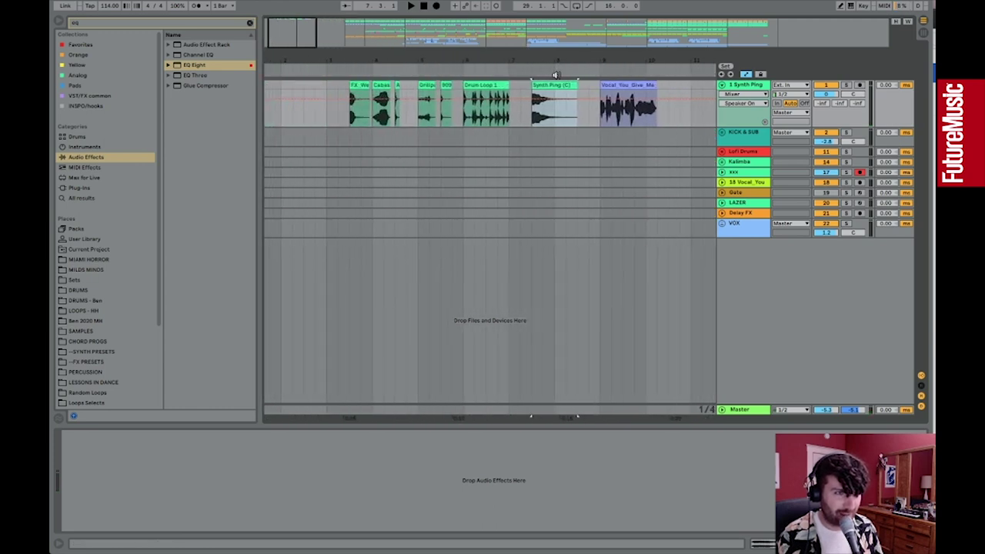
{"action": "key", "text": "space"}
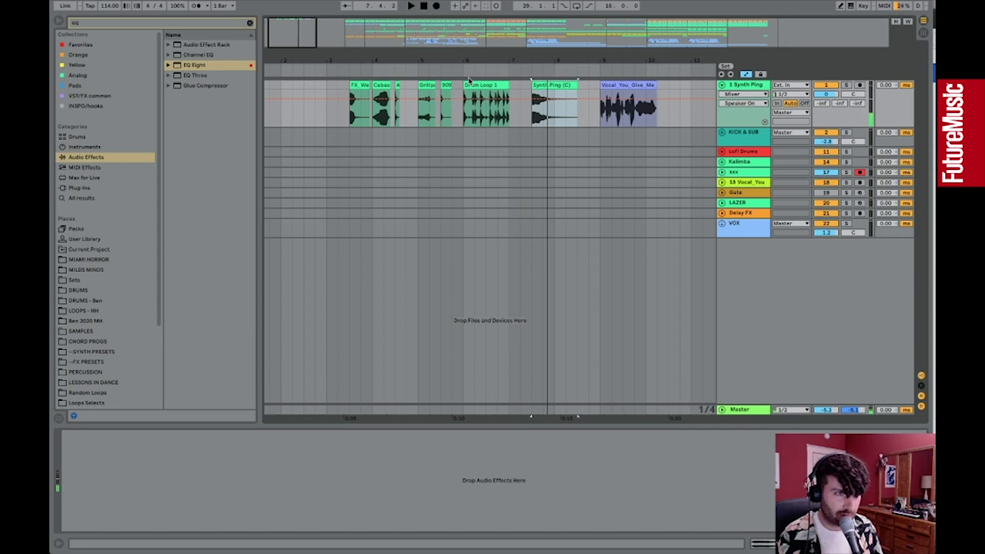
{"action": "left_click", "coordinate": [467, 83]}
{"action": "left_click_drag", "start_coordinate": [285, 27], "coordinate": [277, 28]}
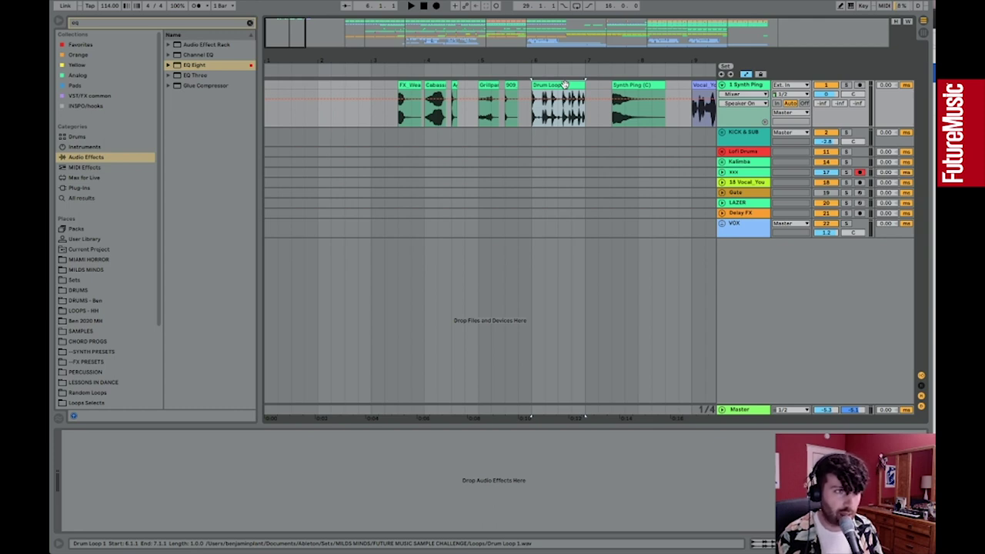
{"action": "key", "text": "space"}
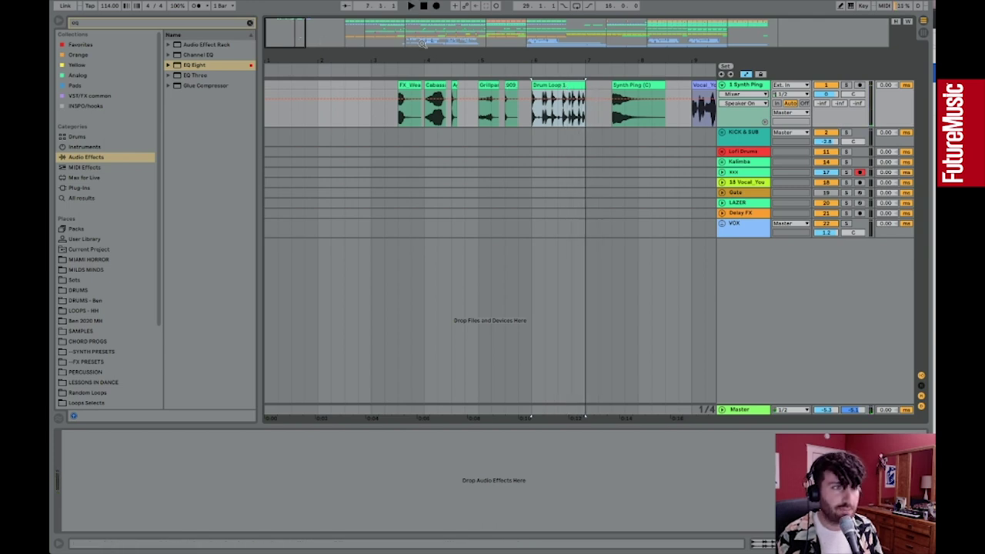
Audition the 909_Clap and Grillpan one-shot clips on the 1 Synth Ping track
{"action": "left_click", "coordinate": [510, 84]}
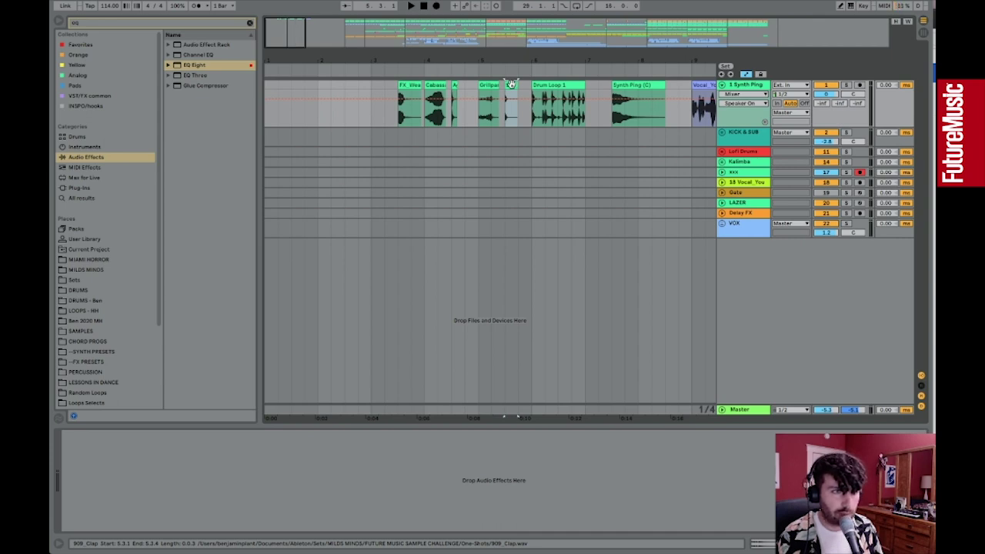
{"action": "key", "text": "space"}
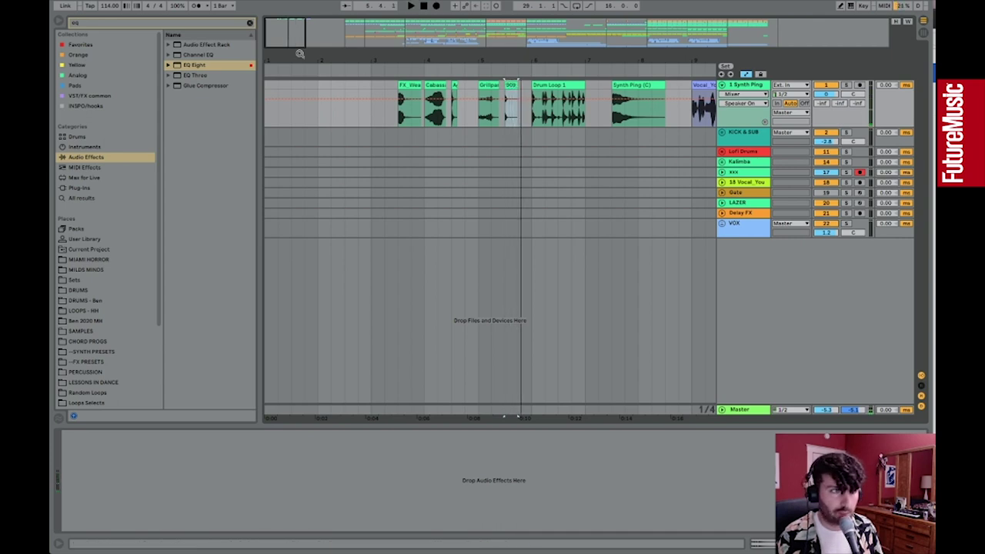
{"action": "left_click_drag", "start_coordinate": [286, 40], "coordinate": [288, 44]}
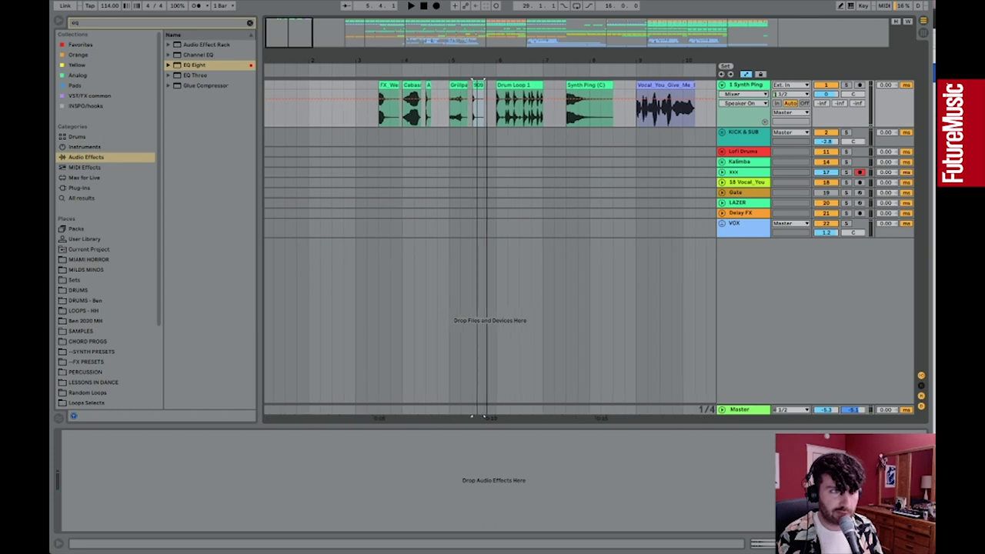
{"action": "left_click", "coordinate": [457, 86]}
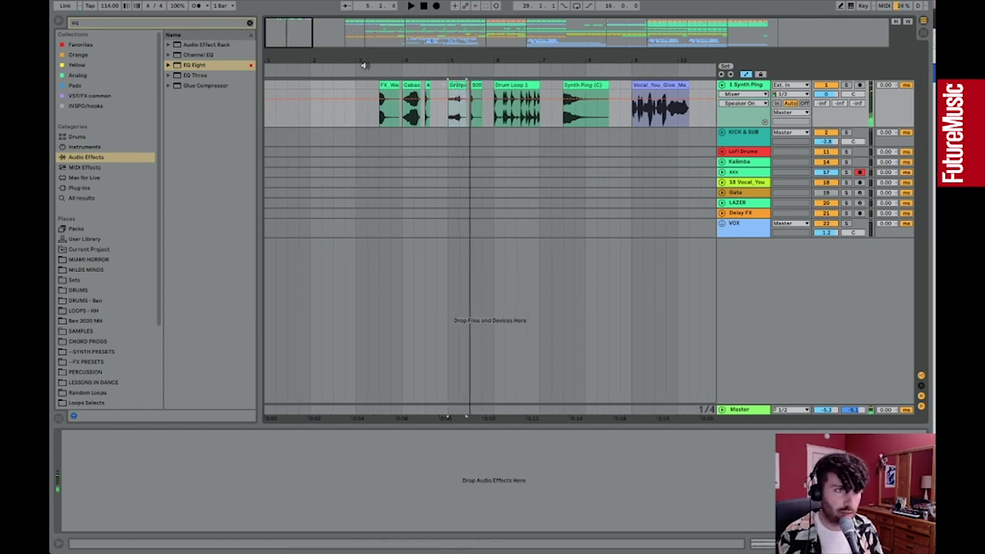
Audition the Agogo_Bell and Cabassa one-shot clips on the 1 Synth Ping track
{"action": "left_click_drag", "start_coordinate": [275, 36], "coordinate": [277, 32]}
{"action": "left_click", "coordinate": [543, 83]}
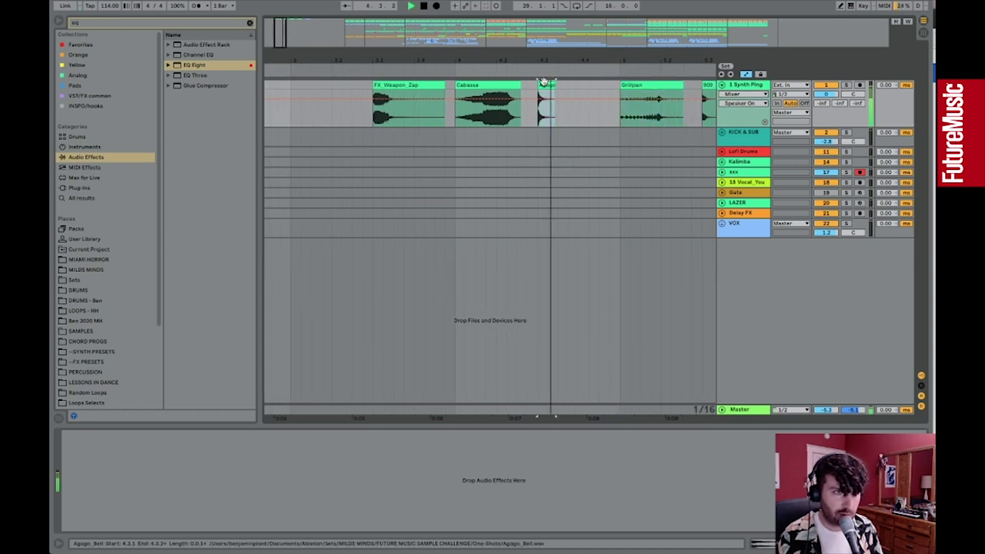
{"action": "left_click", "coordinate": [481, 84]}
{"action": "left_click", "coordinate": [481, 83]}
{"action": "key", "text": "space"}
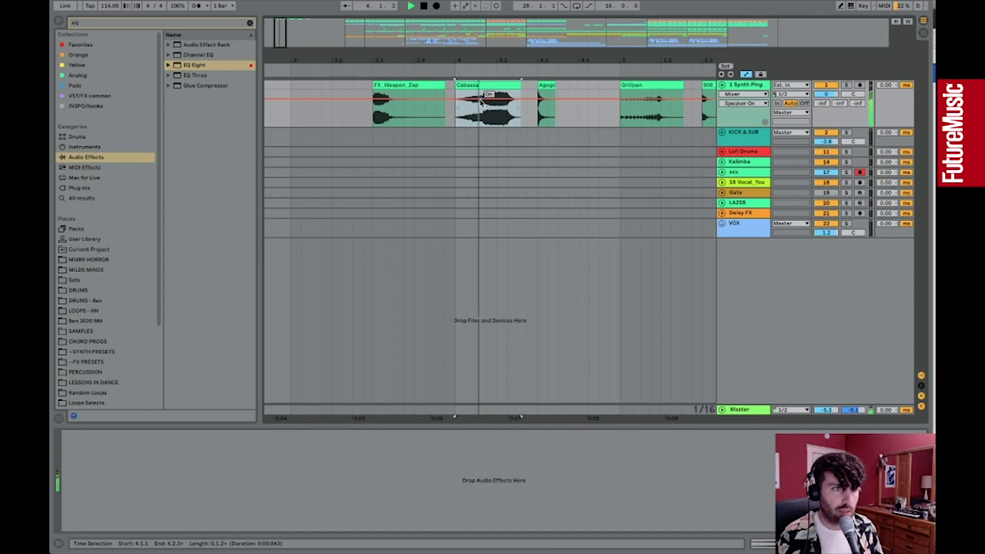
Audition the FX_Weapon_Zap one-shot clip on the 1 Synth Ping track
{"action": "left_click", "coordinate": [414, 82]}
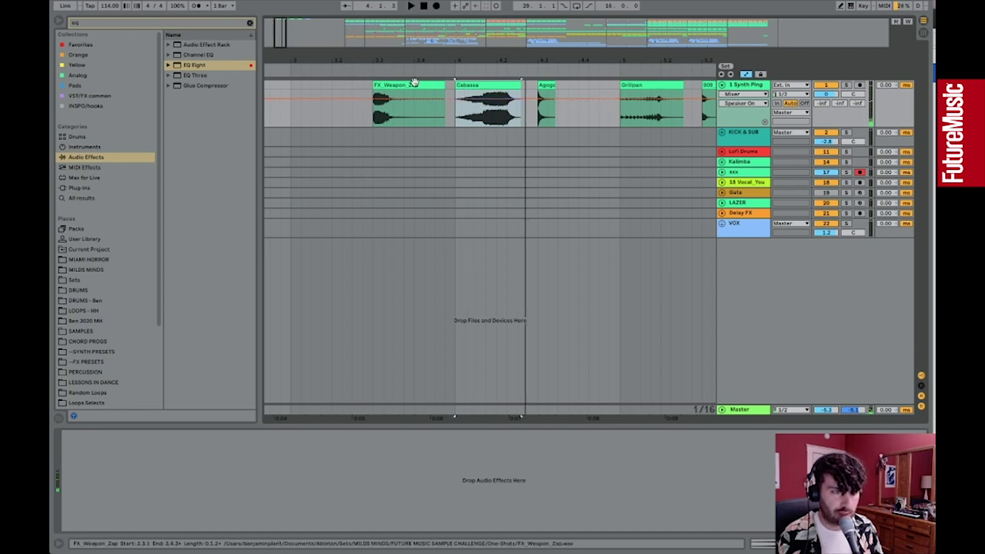
{"action": "left_click", "coordinate": [402, 87]}
{"action": "key", "text": "space"}
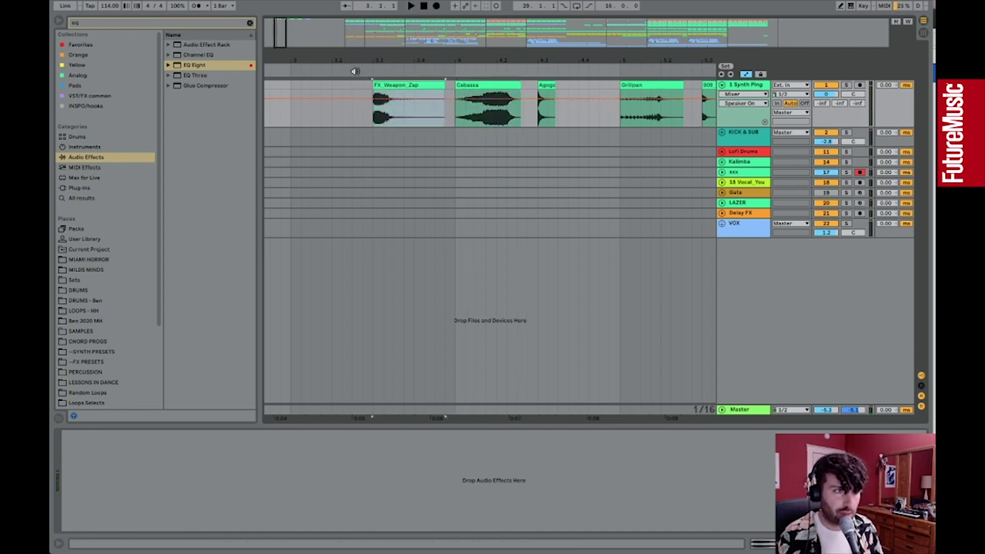
{"action": "key", "text": "space"}
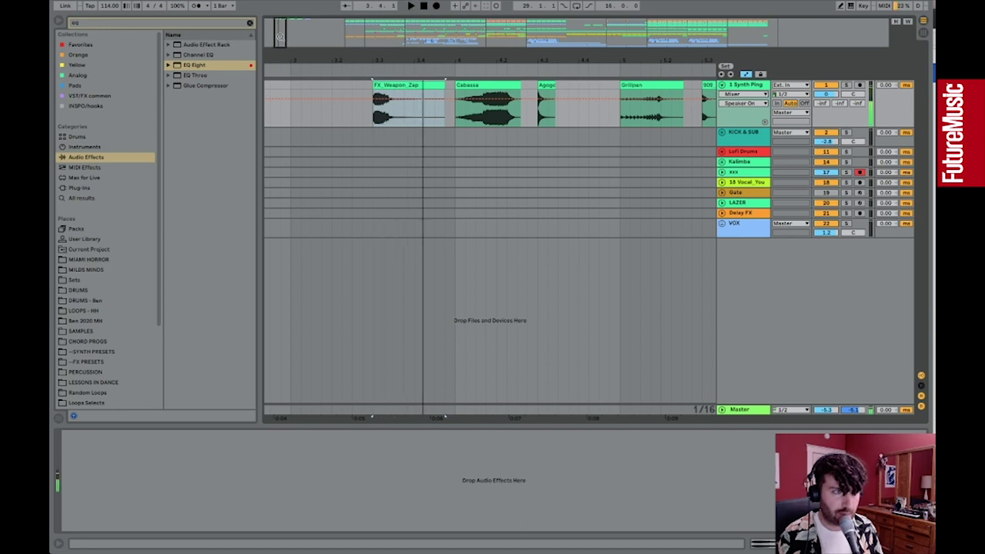
Play the full arrangement from the Start marker at bar 17, with the whole song in view
{"action": "left_click_drag", "start_coordinate": [280, 36], "coordinate": [428, 4]}
{"action": "left_click", "coordinate": [300, 117]}
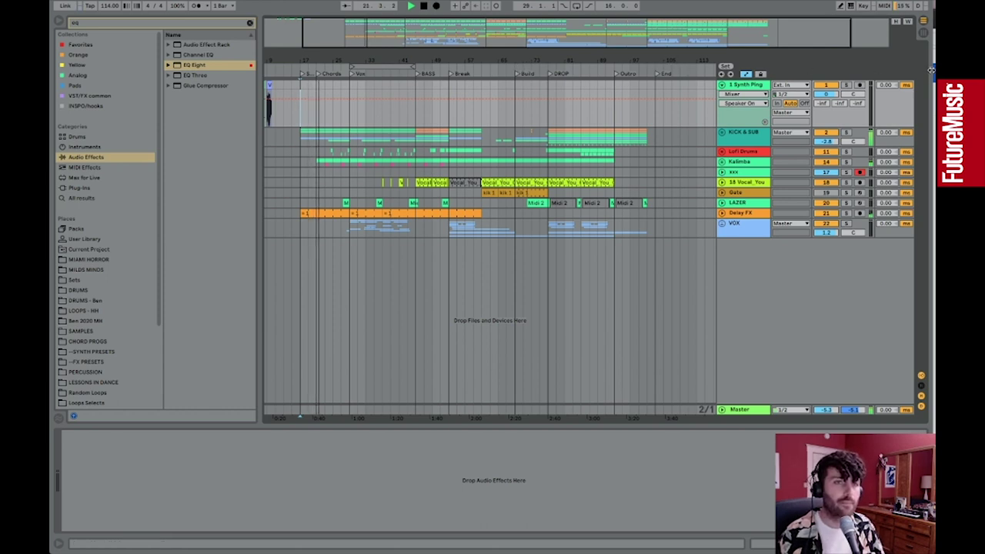
{"action": "left_click_drag", "start_coordinate": [930, 69], "coordinate": [933, 70]}
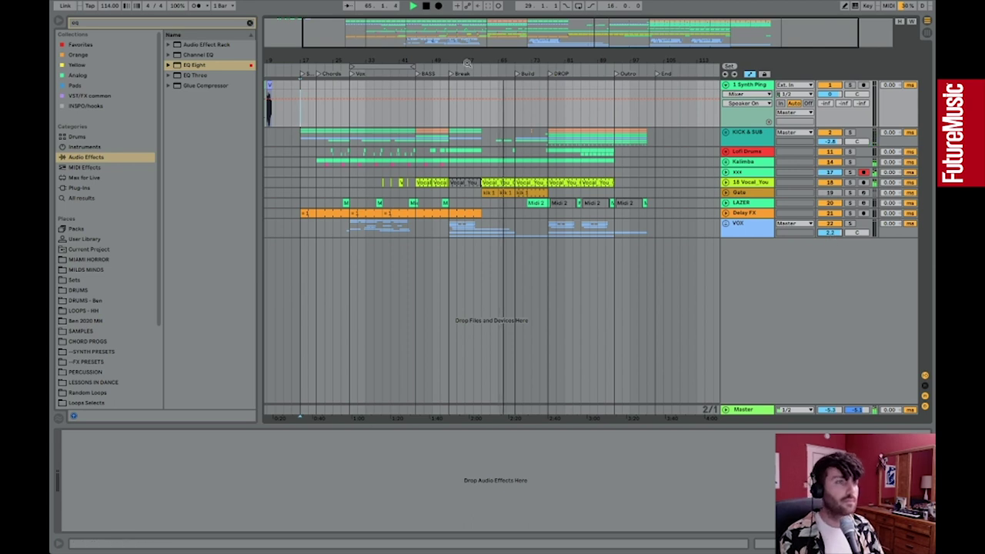
{"action": "left_click_drag", "start_coordinate": [460, 44], "coordinate": [456, 37]}
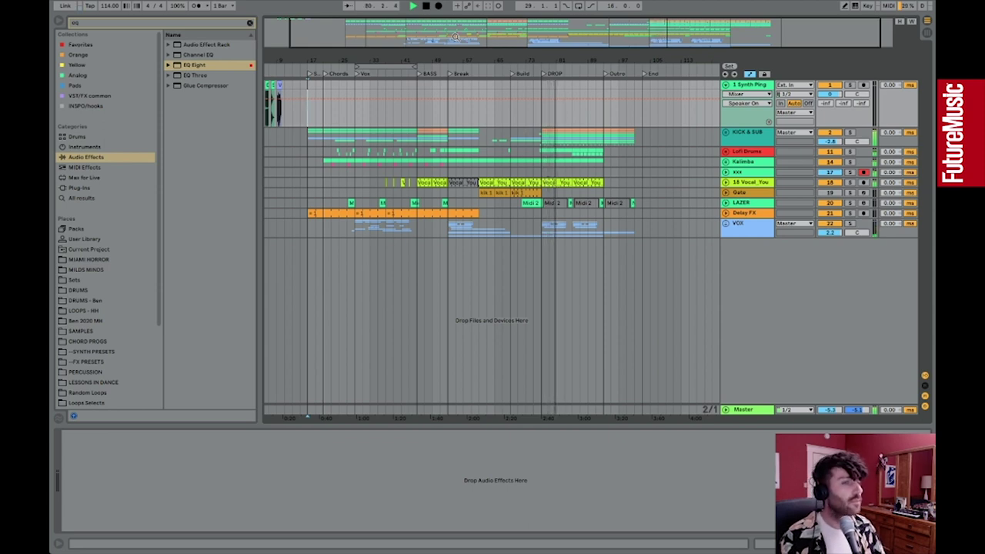
Display the Master track's effect devices and unfold the KICK & SUB group to show its tracks
{"action": "left_click", "coordinate": [755, 410]}
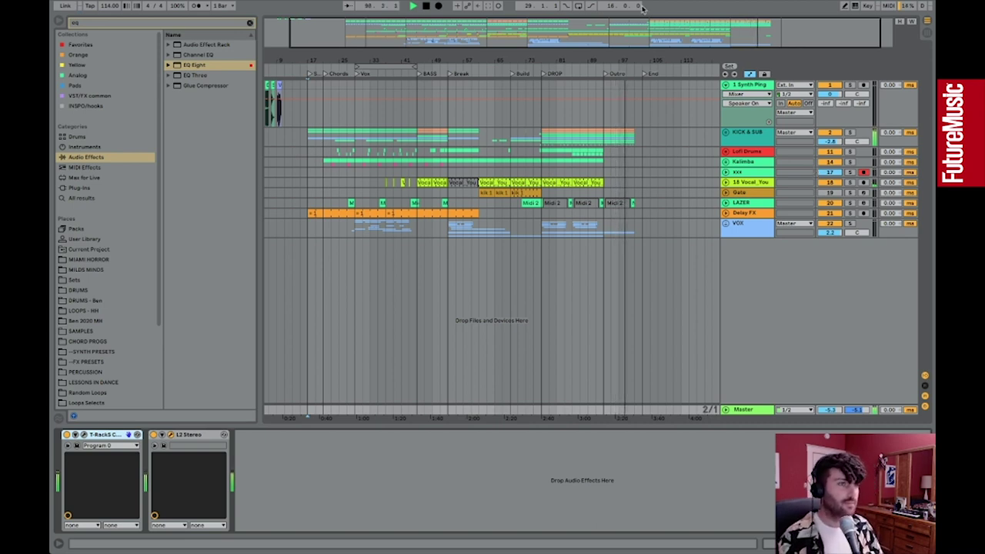
{"action": "mouse_move", "coordinate": [438, 60]}
{"action": "left_mouse_down"}
{"action": "mouse_move", "coordinate": [439, 75]}
{"action": "mouse_move", "coordinate": [452, 59]}
{"action": "left_mouse_up"}
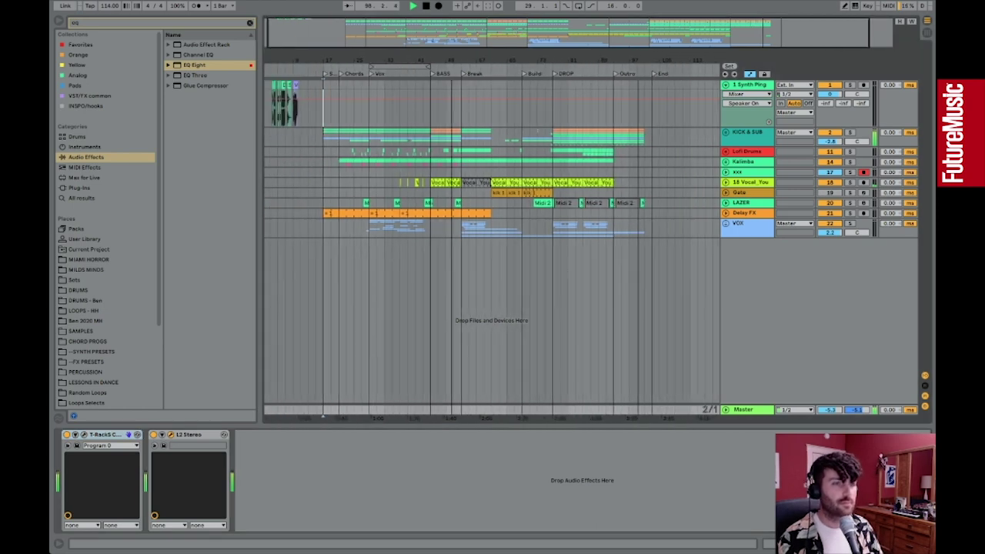
{"action": "left_click_drag", "start_coordinate": [515, 33], "coordinate": [517, 32]}
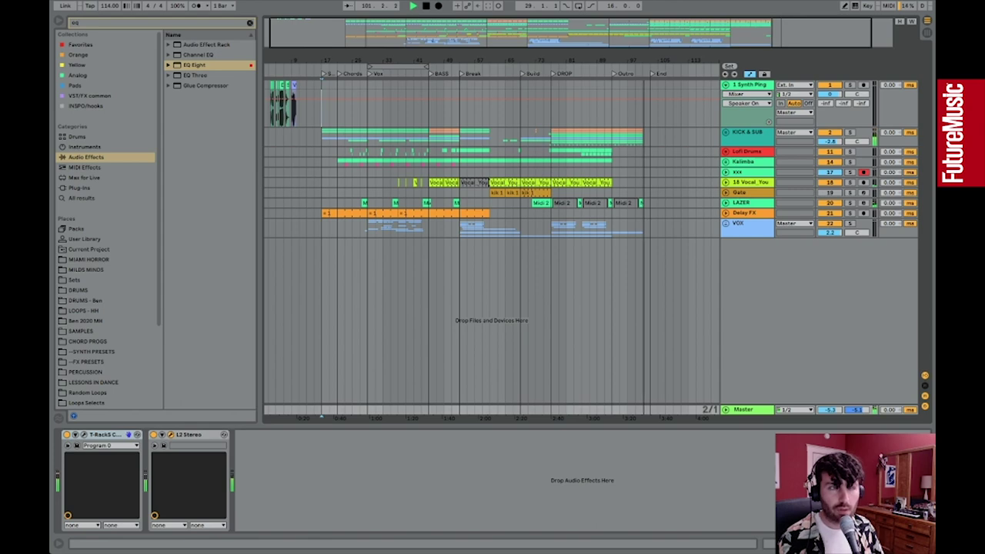
{"action": "left_click", "coordinate": [729, 140]}
{"action": "left_click", "coordinate": [726, 133]}
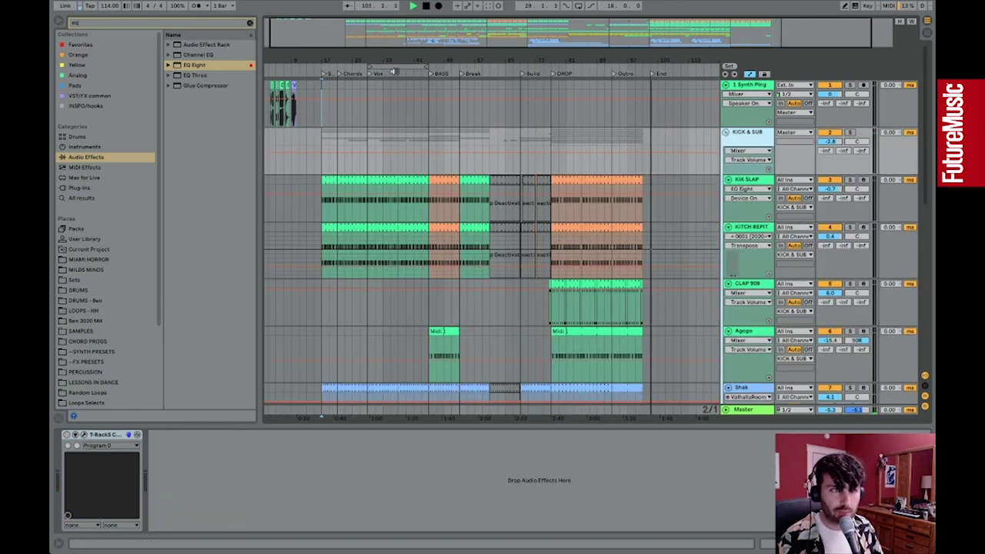
Solo the 1 Synth Ping track and play the original Drum Loop 1 clip
{"action": "left_click_drag", "start_coordinate": [394, 63], "coordinate": [680, 123]}
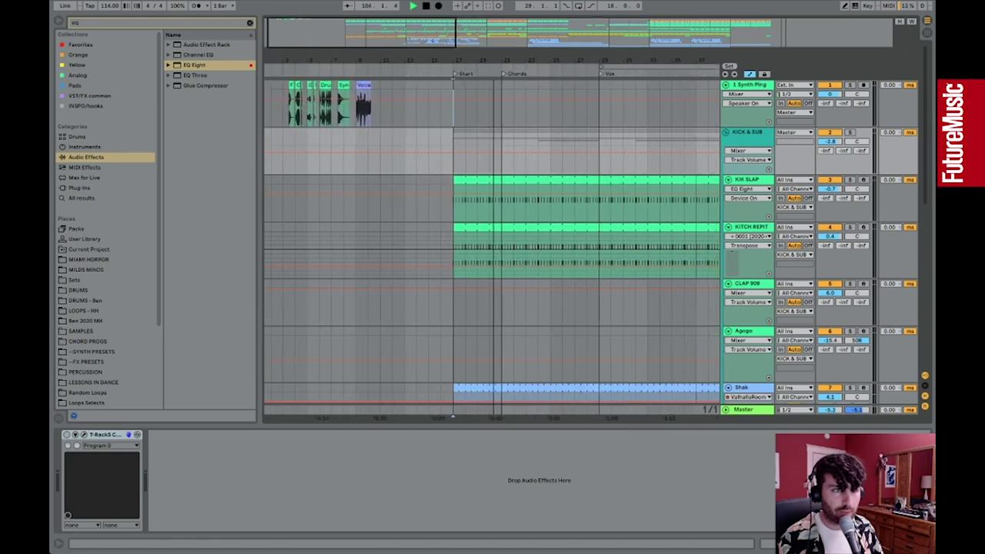
{"action": "left_click", "coordinate": [327, 86]}
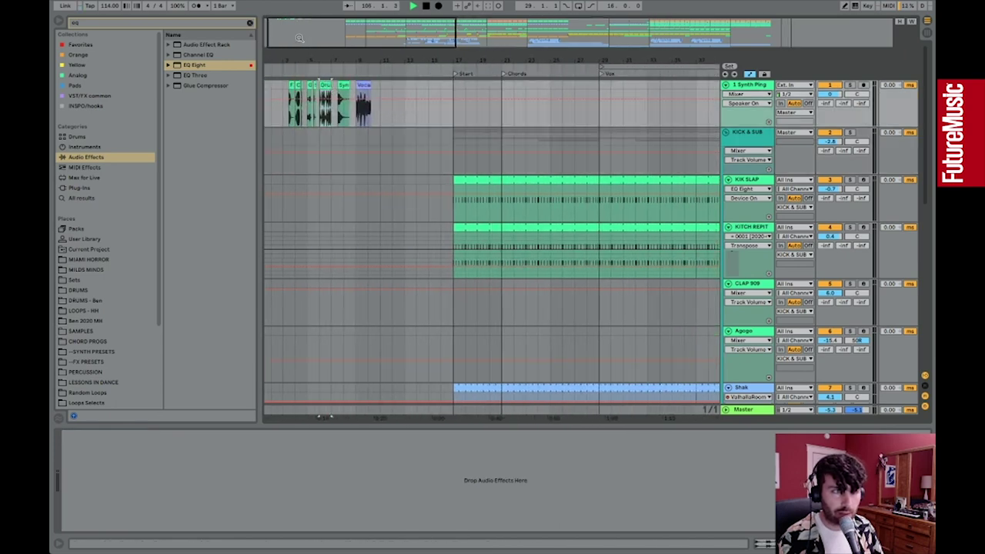
{"action": "left_click_drag", "start_coordinate": [332, 62], "coordinate": [424, 117]}
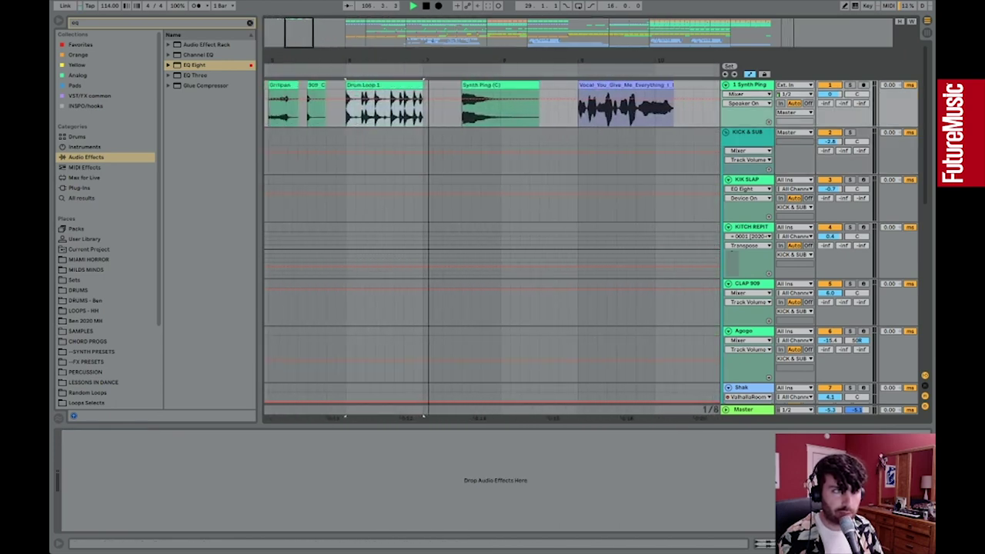
{"action": "left_click", "coordinate": [850, 85]}
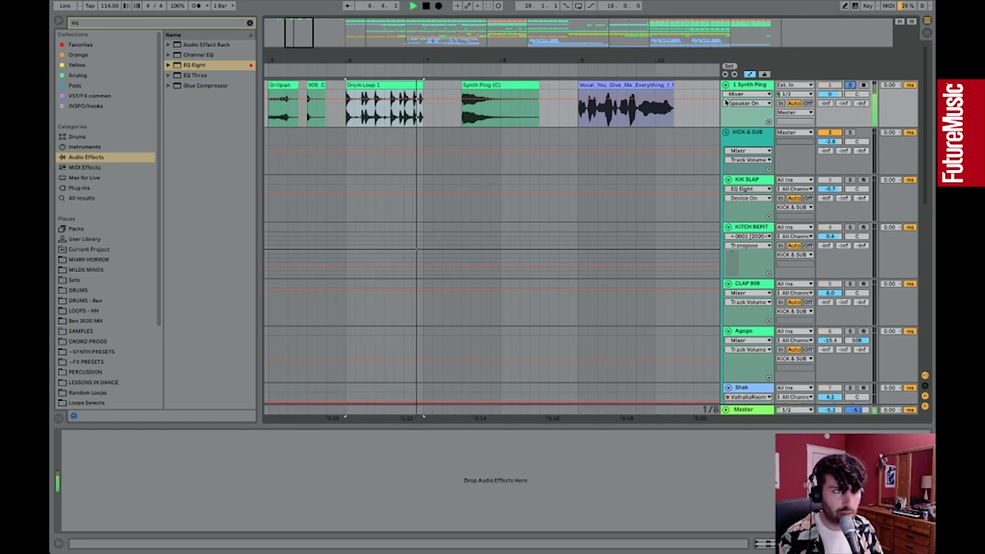
{"action": "key", "text": "space"}
{"action": "key", "text": "space"}
{"action": "key", "text": "space"}
Select the KIK SLAP pattern at the Start marker and solo the KIK SLAP track instead of 1 Synth Ping
{"action": "left_click_drag", "start_coordinate": [340, 51], "coordinate": [374, 159]}
{"action": "left_click", "coordinate": [738, 183]}
{"action": "left_click", "coordinate": [366, 181]}
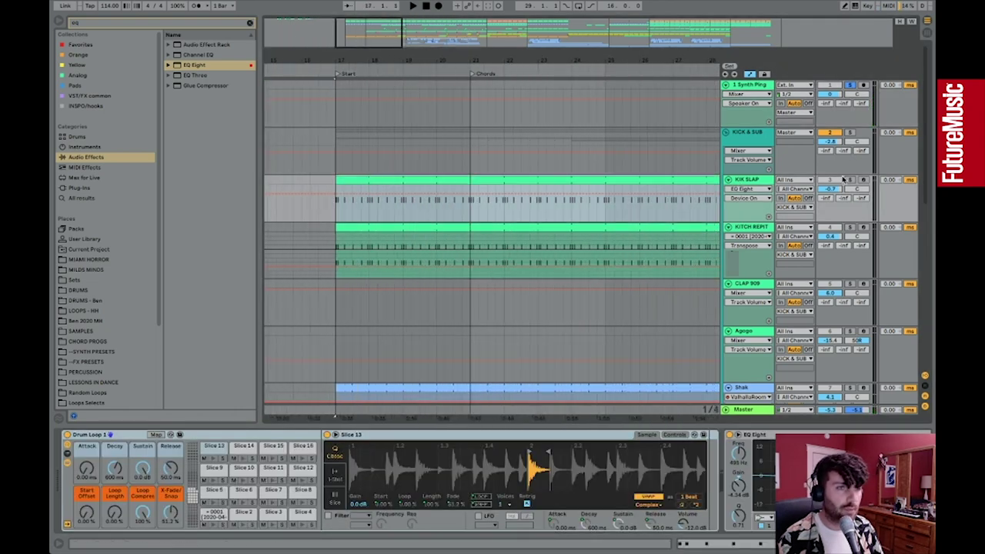
{"action": "left_click", "coordinate": [757, 172]}
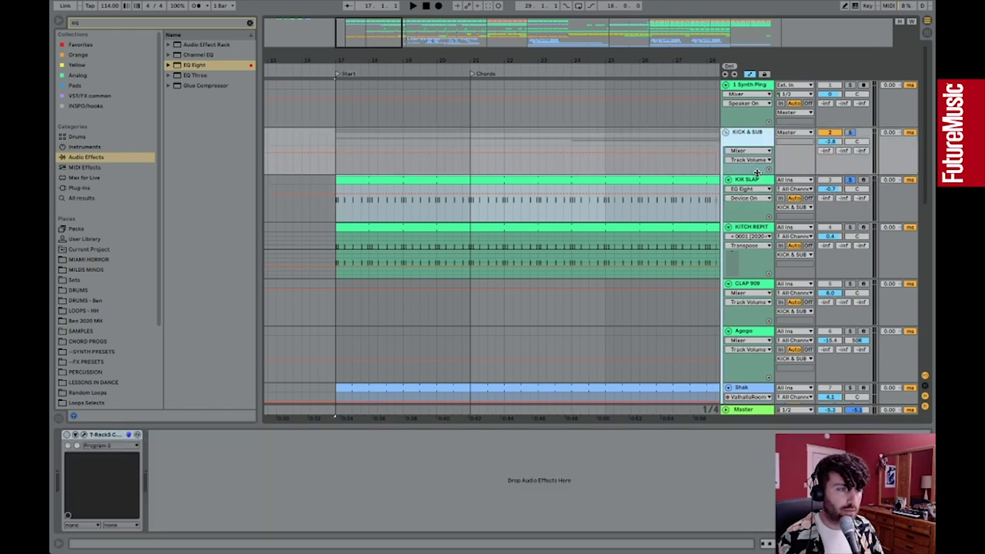
Display the KIK SLAP track's devices and inspect its EQ Eight and Drum Buss, selecting the Drum Buss Boom amount
{"action": "left_click", "coordinate": [752, 181]}
{"action": "scroll", "coordinate": [737, 472], "scroll_direction": "right", "scroll_amount": 5}
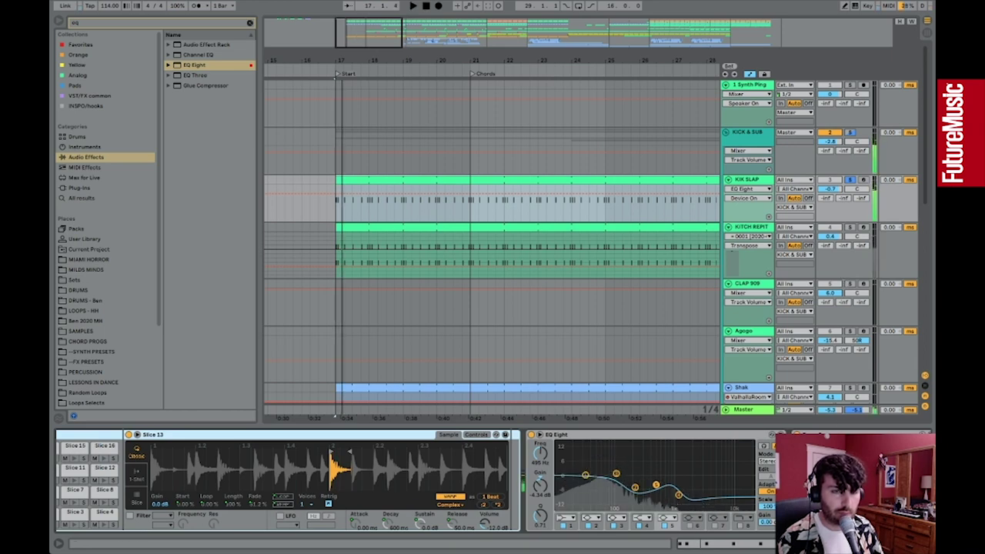
{"action": "scroll", "coordinate": [539, 477], "scroll_direction": "right", "scroll_amount": 3}
{"action": "scroll", "coordinate": [492, 480], "scroll_direction": "right", "scroll_amount": 1}
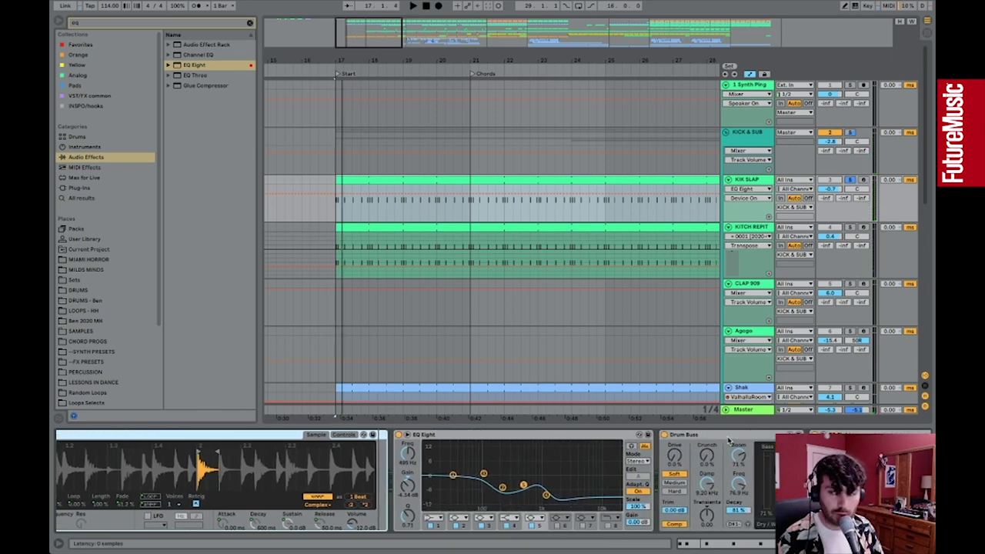
{"action": "scroll", "coordinate": [728, 440], "scroll_direction": "right", "scroll_amount": 4}
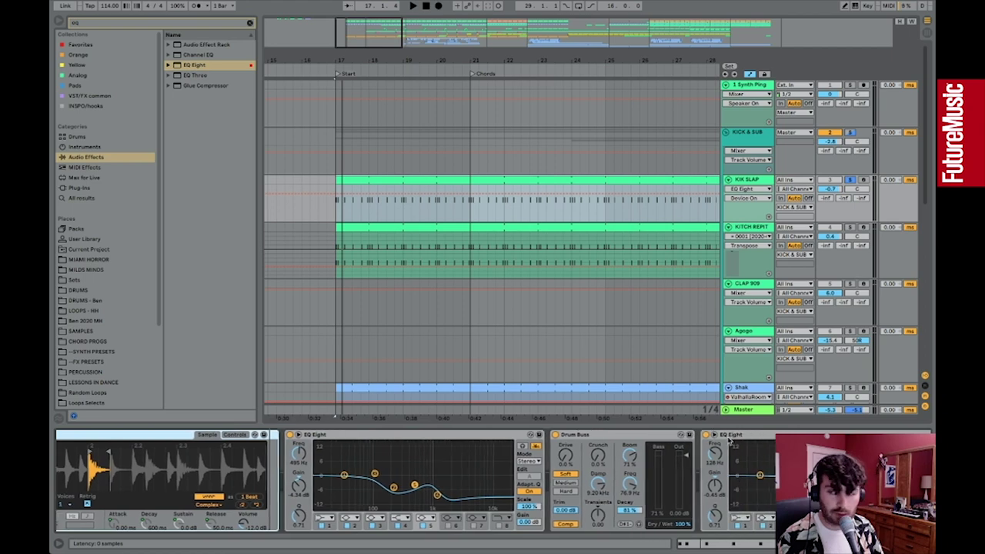
{"action": "scroll", "coordinate": [616, 439], "scroll_direction": "right", "scroll_amount": 1}
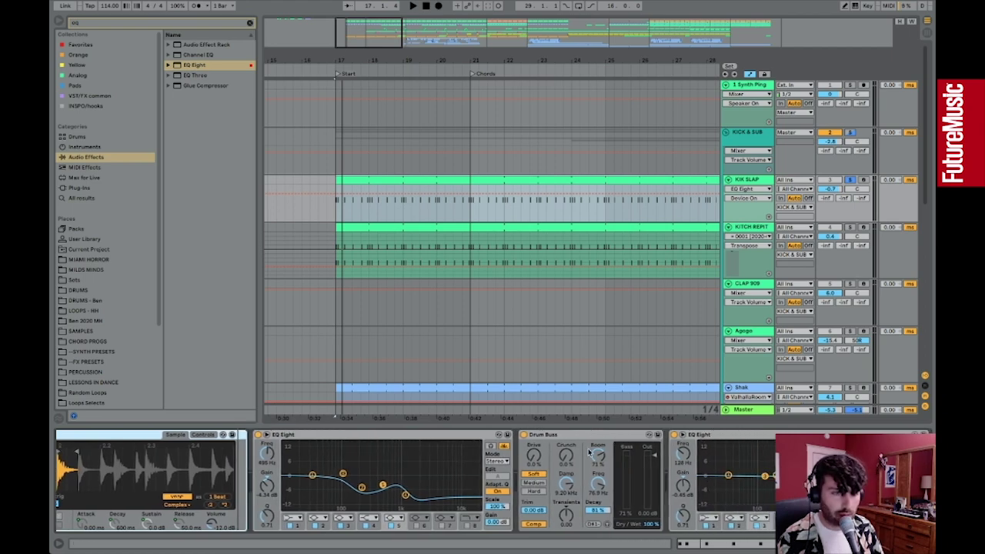
{"action": "left_click", "coordinate": [601, 457]}
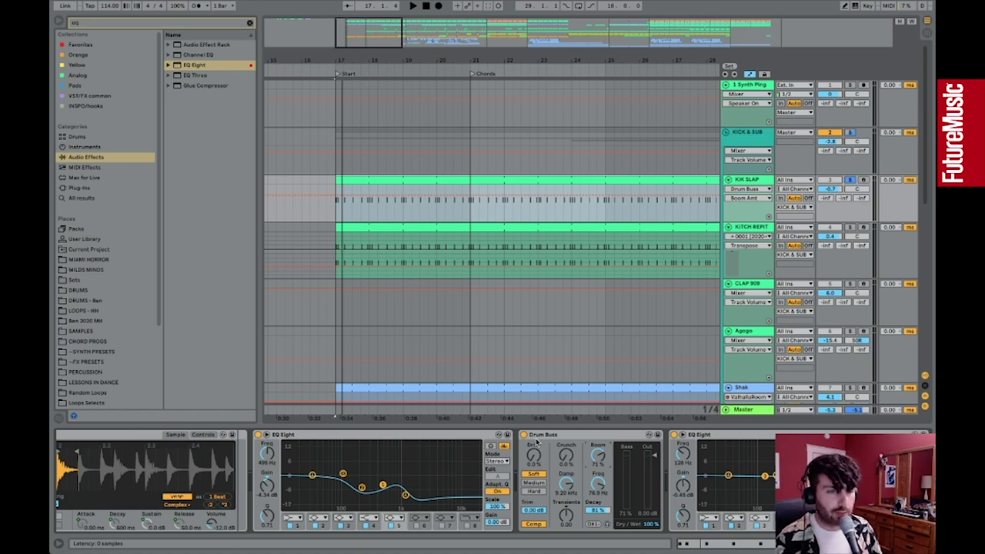
{"action": "scroll", "coordinate": [581, 455], "scroll_direction": "right", "scroll_amount": 2}
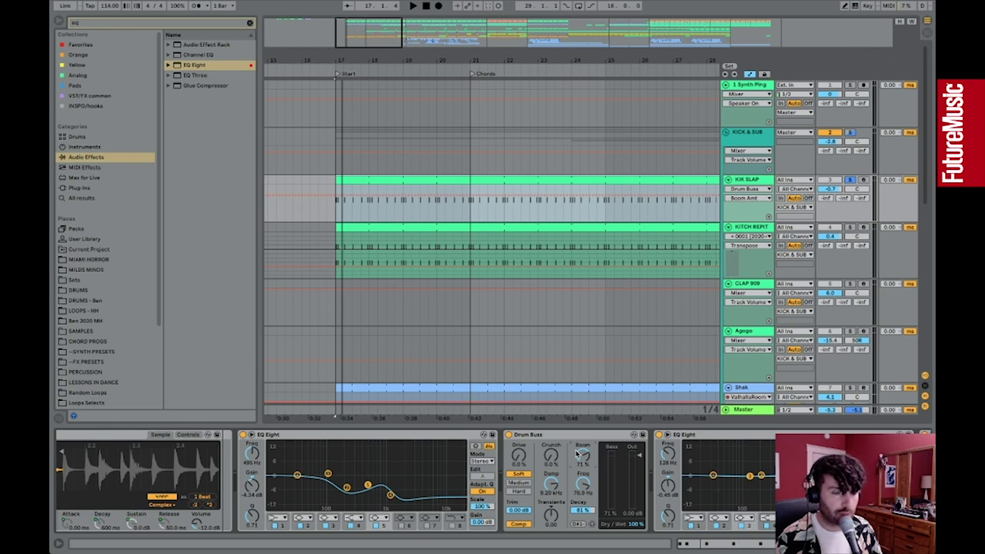
Play the soloed KIK SLAP pattern from the Start marker and inspect the EQ Eight and Auto Filter after Drum Buss
{"action": "left_click_drag", "start_coordinate": [352, 35], "coordinate": [352, 46]}
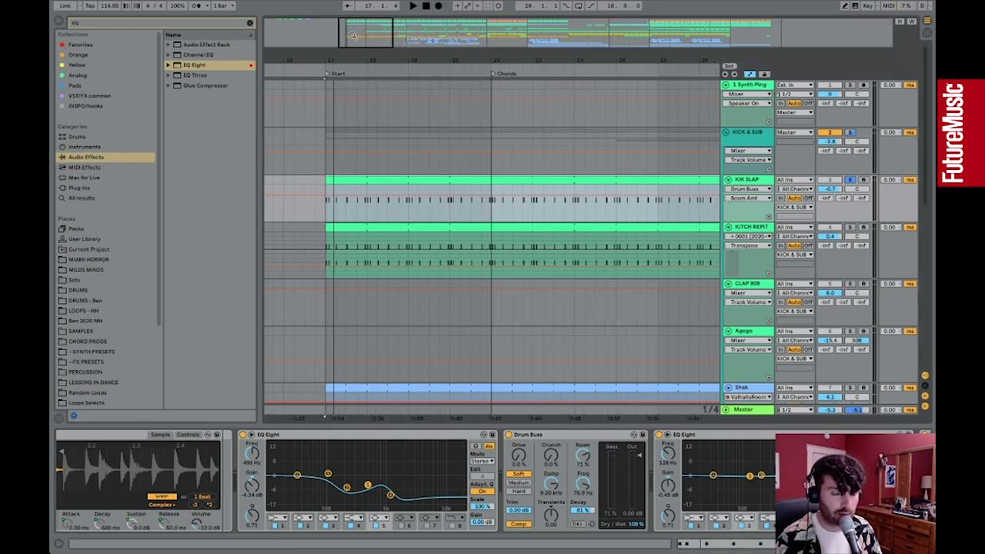
{"action": "left_click_drag", "start_coordinate": [352, 35], "coordinate": [348, 34]}
{"action": "key", "text": "space"}
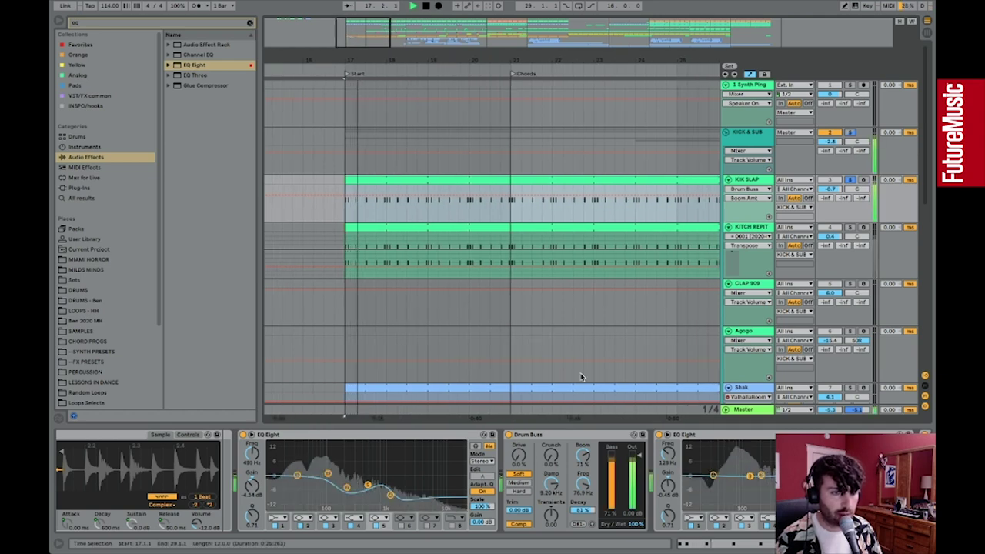
{"action": "scroll", "coordinate": [762, 494], "scroll_direction": "right", "scroll_amount": 2}
{"action": "scroll", "coordinate": [762, 493], "scroll_direction": "right", "scroll_amount": 5}
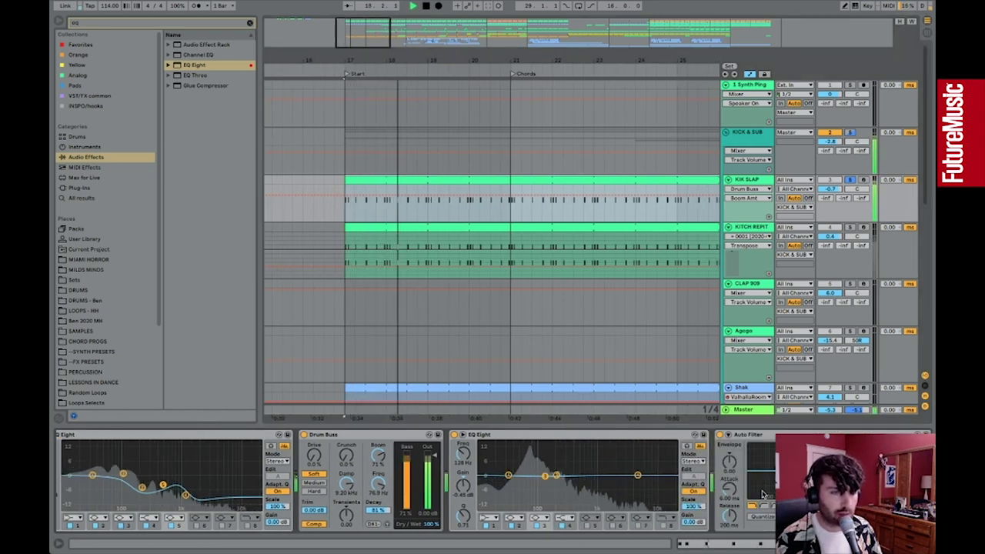
{"action": "scroll", "coordinate": [763, 493], "scroll_direction": "right", "scroll_amount": 2}
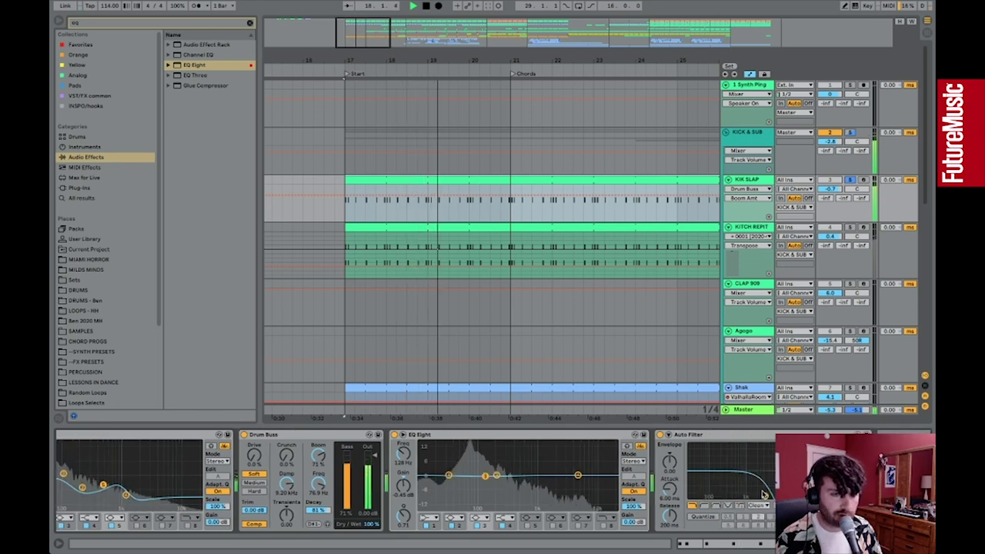
Solo the KITCH REPIT track instead of KIK SLAP, listen to its pattern and stop playback
{"action": "left_click_drag", "start_coordinate": [506, 60], "coordinate": [505, 27]}
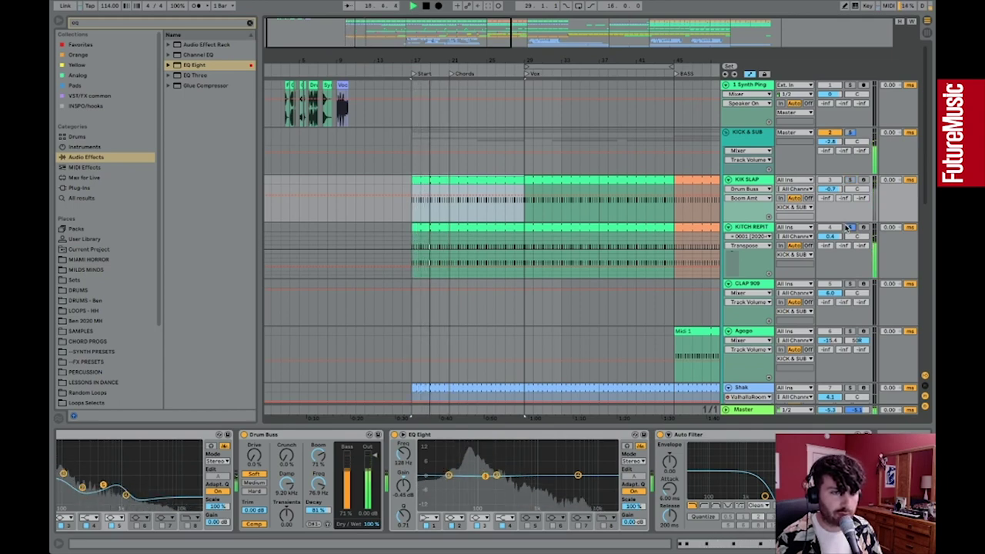
{"action": "key", "text": "minus"}
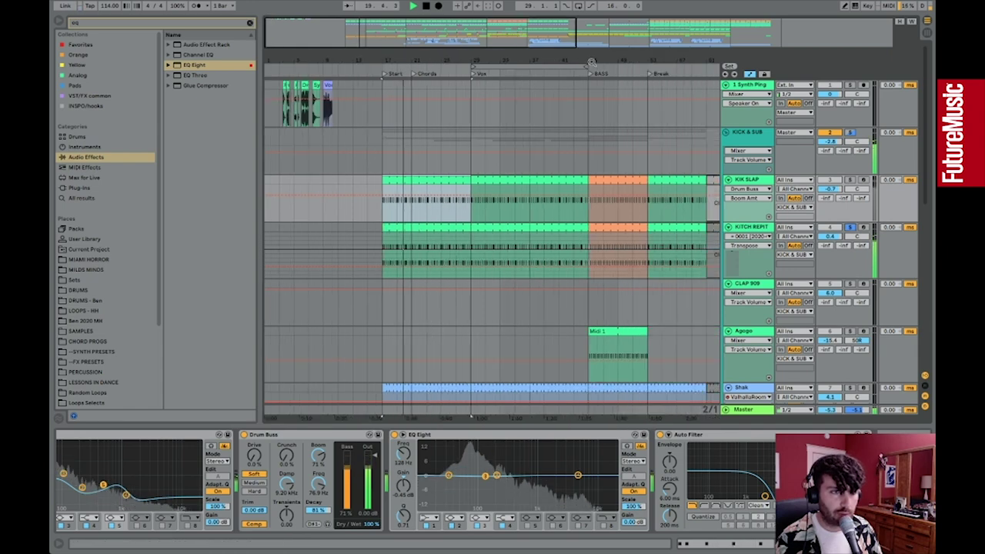
{"action": "key", "text": "space"}
Select the Agogo clip in the BASS section to display its Agogo Bell sampler
{"action": "scroll", "coordinate": [706, 305], "scroll_direction": "down", "scroll_amount": 5}
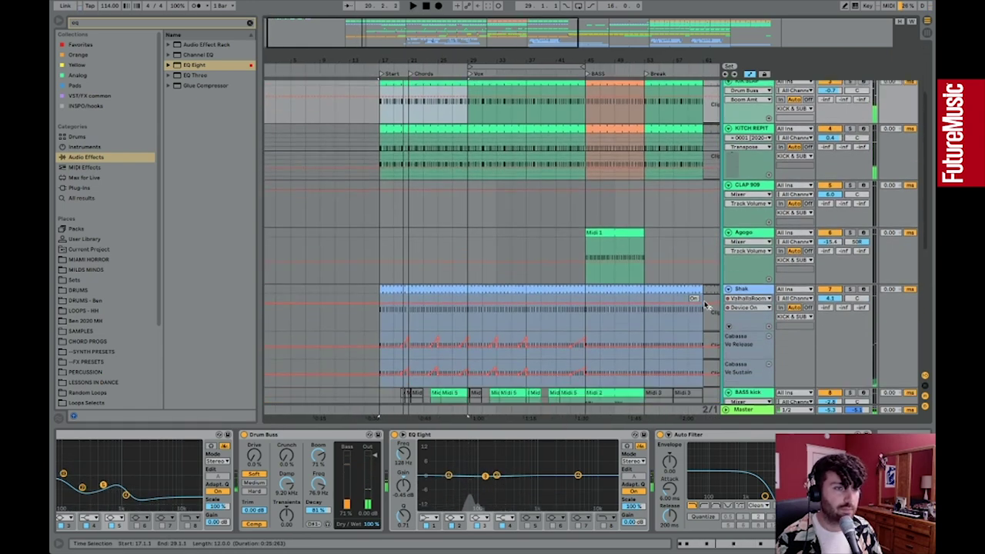
{"action": "left_click", "coordinate": [601, 235]}
{"action": "scroll", "coordinate": [602, 235], "scroll_direction": "right", "scroll_amount": 5}
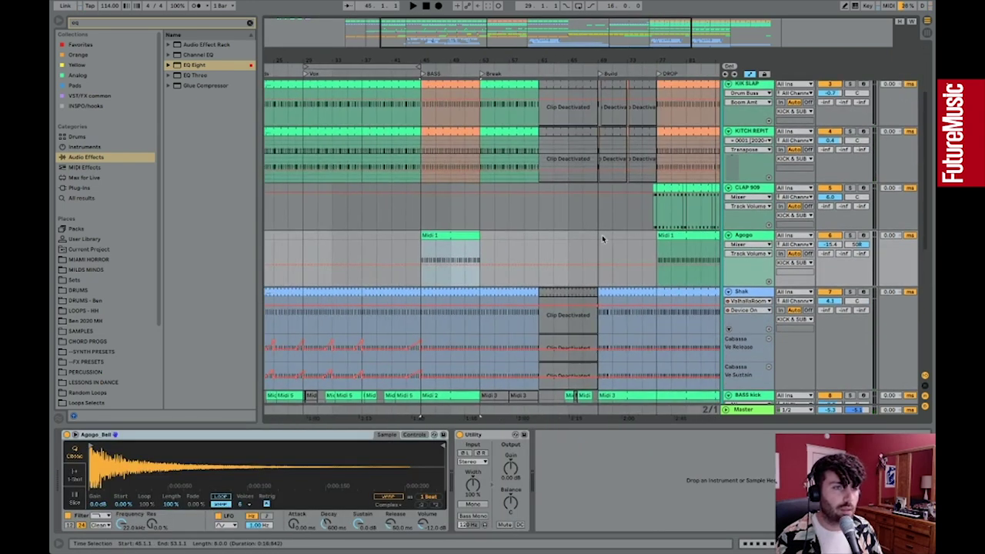
Solo the CLAP 909 track, view its 909 Clap sampler settings and play the pattern from the DROP marker
{"action": "left_click", "coordinate": [638, 185]}
{"action": "left_click", "coordinate": [750, 187]}
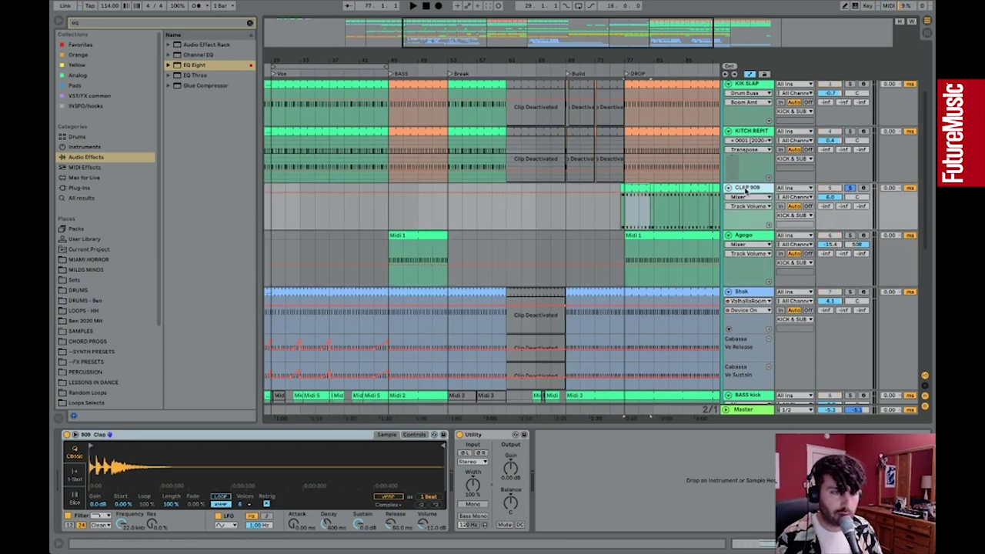
{"action": "left_click", "coordinate": [414, 435]}
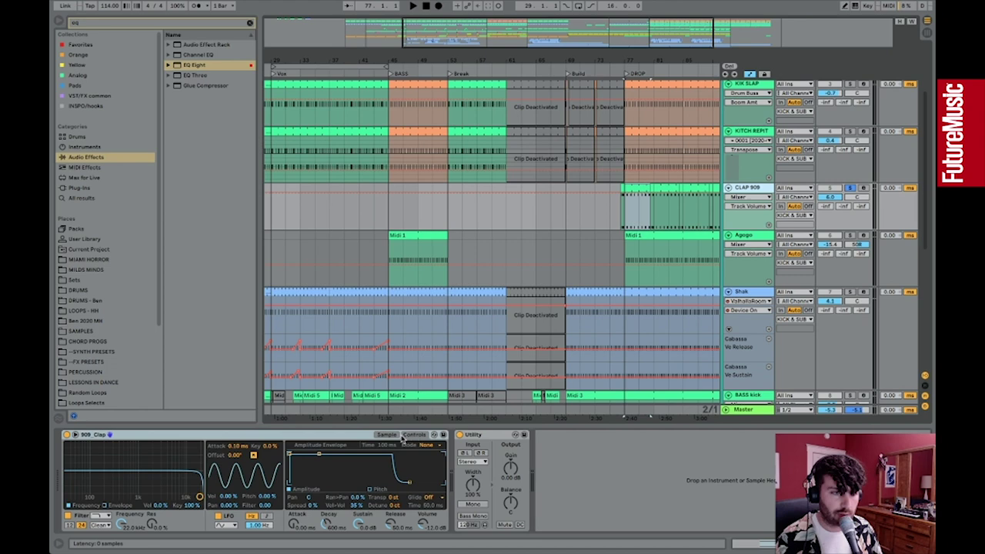
{"action": "left_click", "coordinate": [386, 435]}
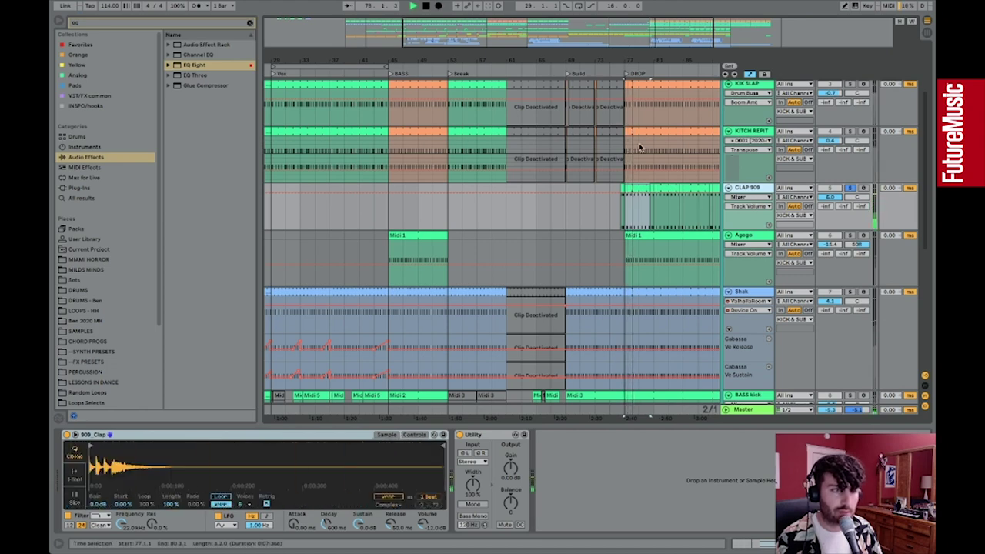
{"action": "left_click_drag", "start_coordinate": [628, 61], "coordinate": [575, 72]}
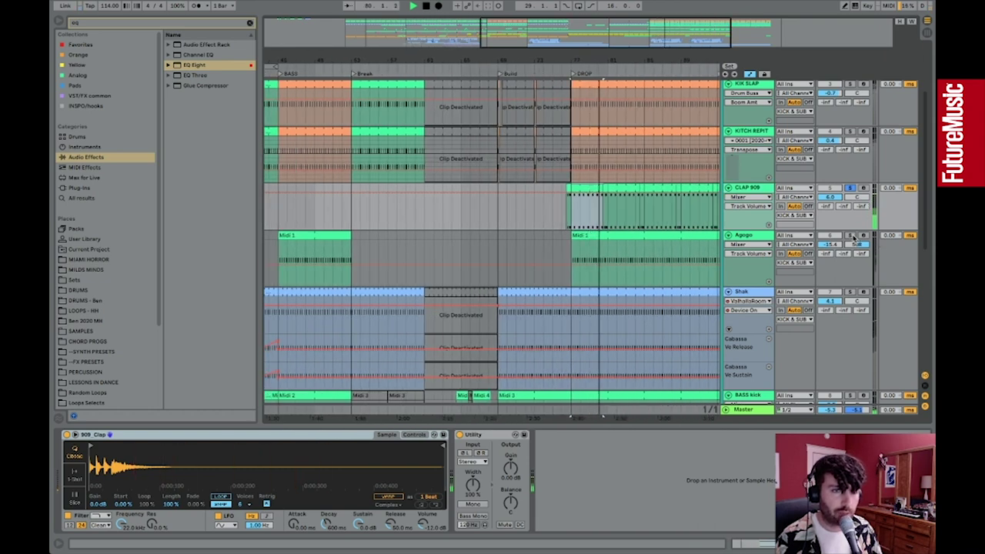
Solo the Agogo and Shak tracks one after the other to hear each pattern in the DROP section
{"action": "left_click", "coordinate": [766, 240]}
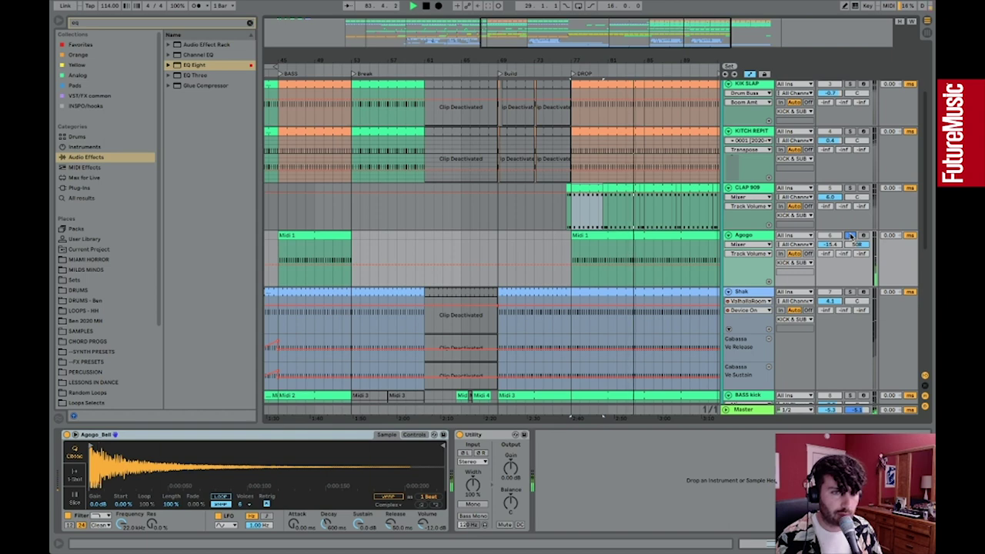
{"action": "left_click", "coordinate": [849, 292]}
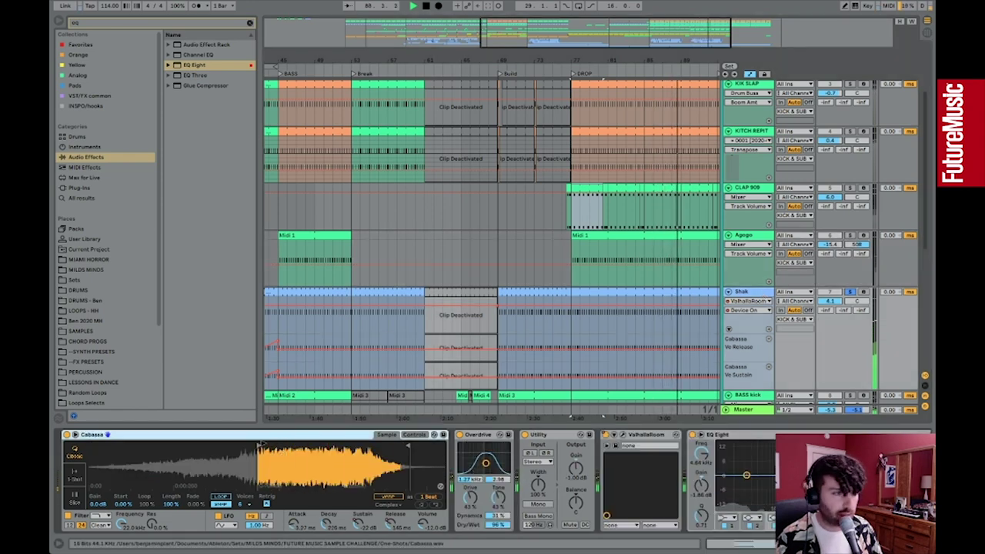
Try the Shak sound unprocessed by moving the Cabassa sample start to the beginning and bypassing Overdrive and ValhallaRoom
{"action": "key", "text": "space"}
{"action": "left_click_drag", "start_coordinate": [256, 444], "coordinate": [76, 465]}
{"action": "left_click", "coordinate": [459, 435]}
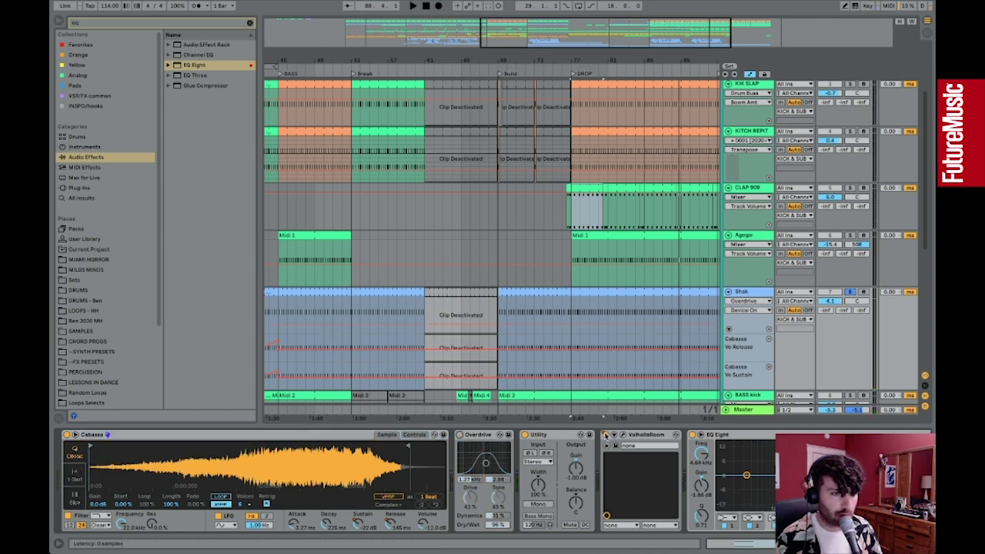
{"action": "left_click", "coordinate": [605, 435]}
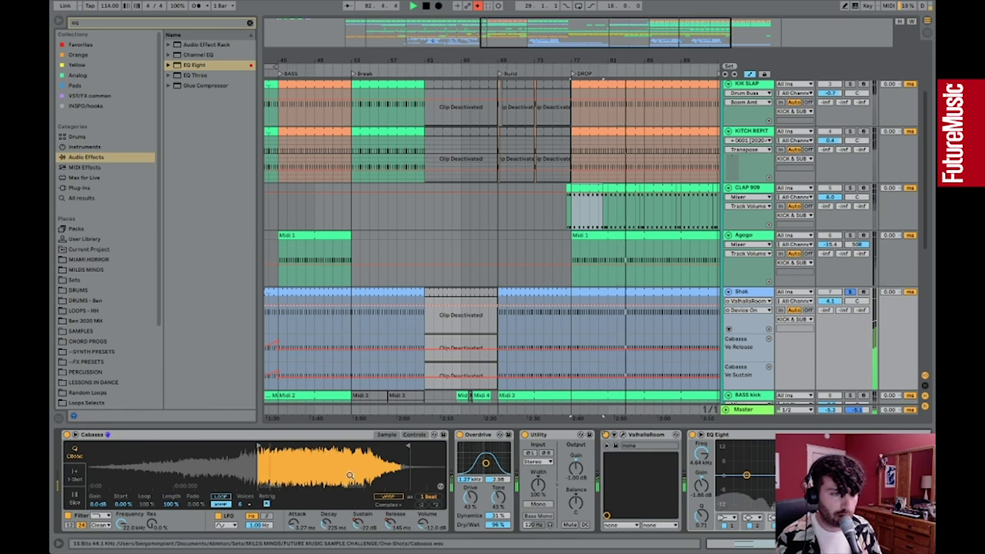
Move the Shak track's Ve Sustain automation lane above Ve Release and shrink the Ve Release lane
{"action": "mouse_move", "coordinate": [534, 60]}
{"action": "left_mouse_down"}
{"action": "mouse_move", "coordinate": [541, 60]}
{"action": "mouse_move", "coordinate": [480, 59]}
{"action": "mouse_move", "coordinate": [537, 60]}
{"action": "left_mouse_up"}
{"action": "key", "text": "minus"}
{"action": "key", "text": "minus"}
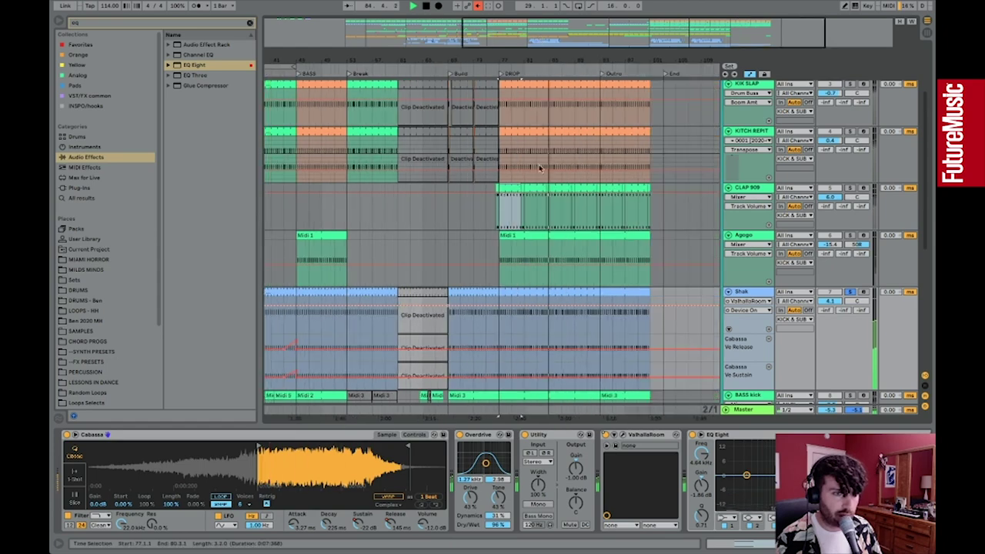
{"action": "scroll", "coordinate": [540, 169], "scroll_direction": "down", "scroll_amount": 3}
{"action": "scroll", "coordinate": [540, 169], "scroll_direction": "left", "scroll_amount": 2}
{"action": "scroll", "coordinate": [539, 187], "scroll_direction": "down", "scroll_amount": 1}
{"action": "scroll", "coordinate": [540, 187], "scroll_direction": "left", "scroll_amount": 1}
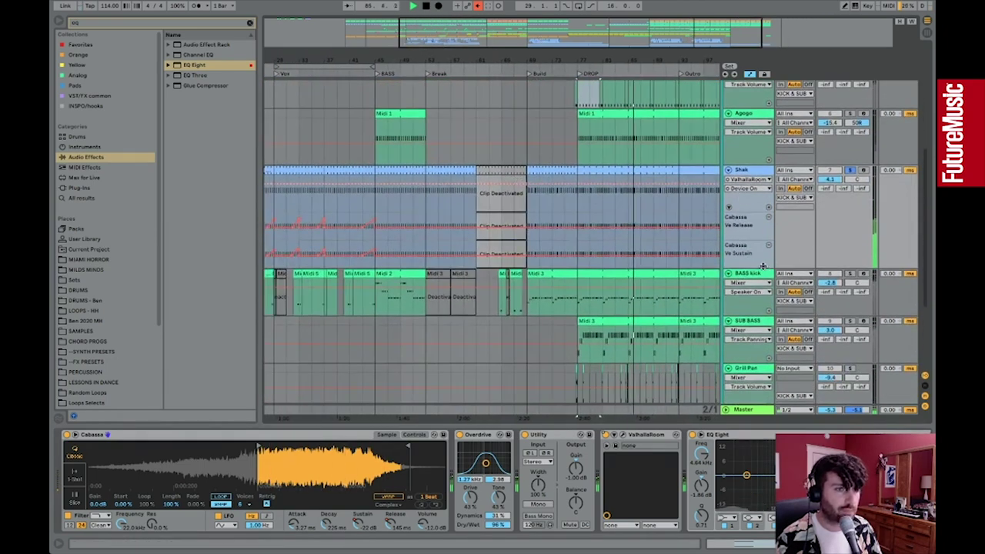
{"action": "left_click_drag", "start_coordinate": [764, 217], "coordinate": [763, 211]}
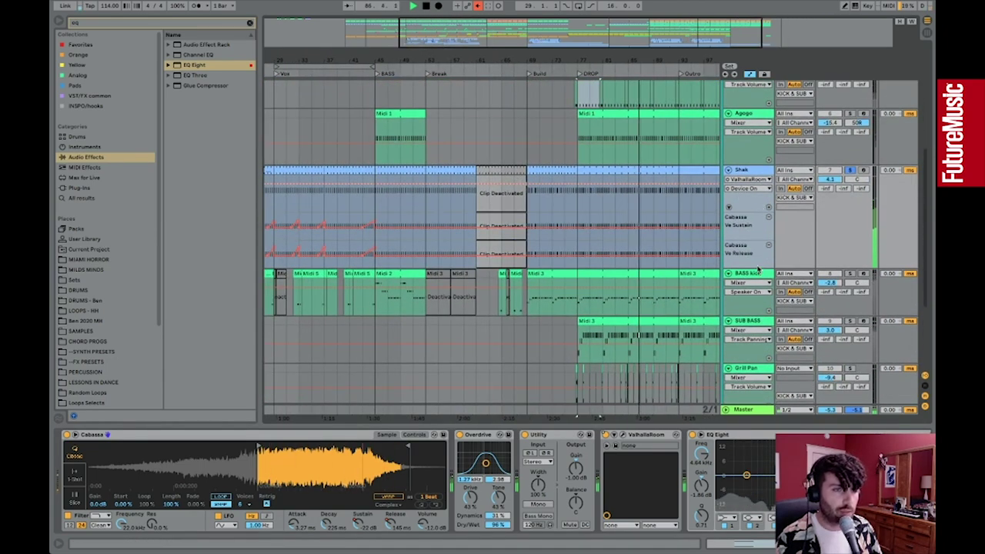
{"action": "left_click_drag", "start_coordinate": [757, 269], "coordinate": [757, 249]}
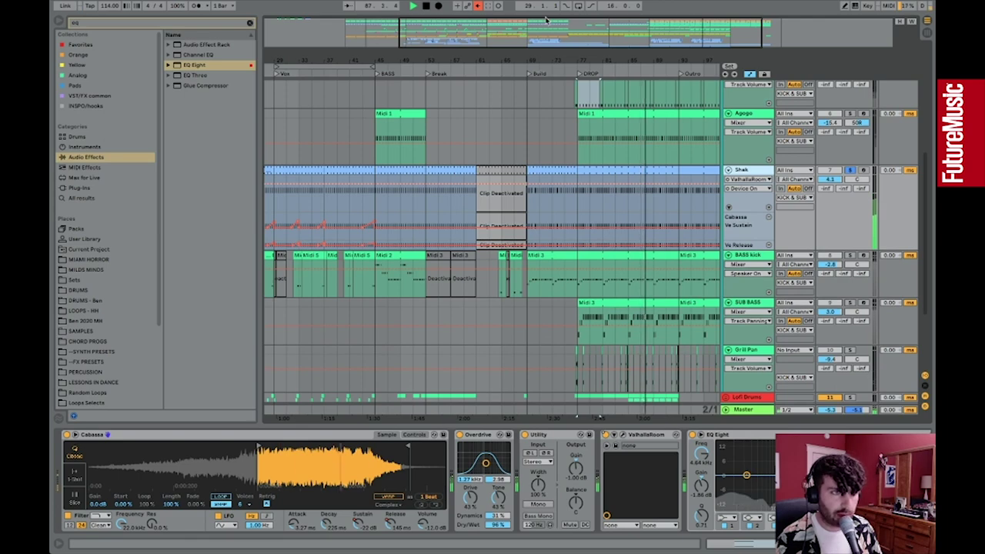
Select the BASS kick track to display its devices and solo it instead of Shak
{"action": "left_click_drag", "start_coordinate": [459, 62], "coordinate": [459, 80]}
{"action": "scroll", "coordinate": [669, 414], "scroll_direction": "right", "scroll_amount": 3}
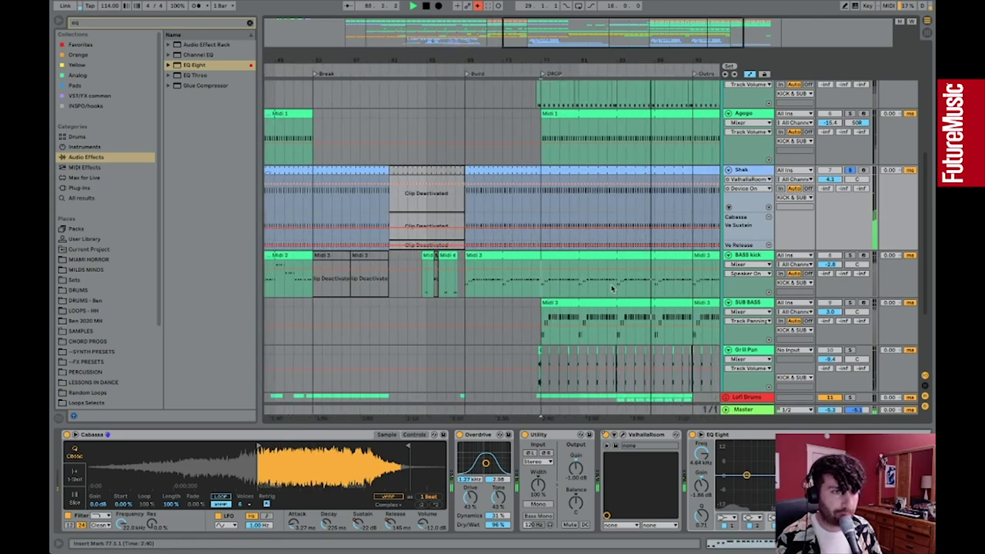
{"action": "left_click", "coordinate": [849, 252]}
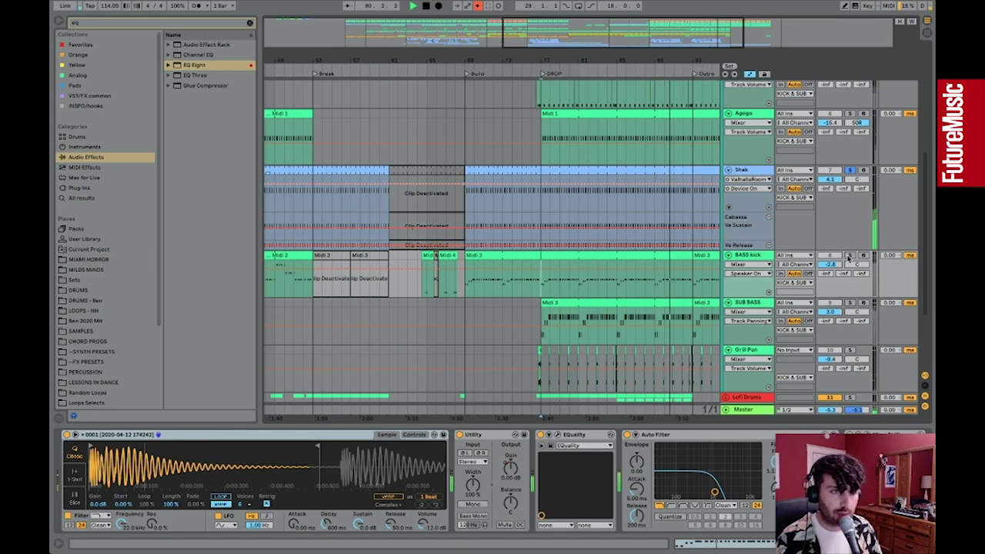
{"action": "left_click", "coordinate": [849, 255]}
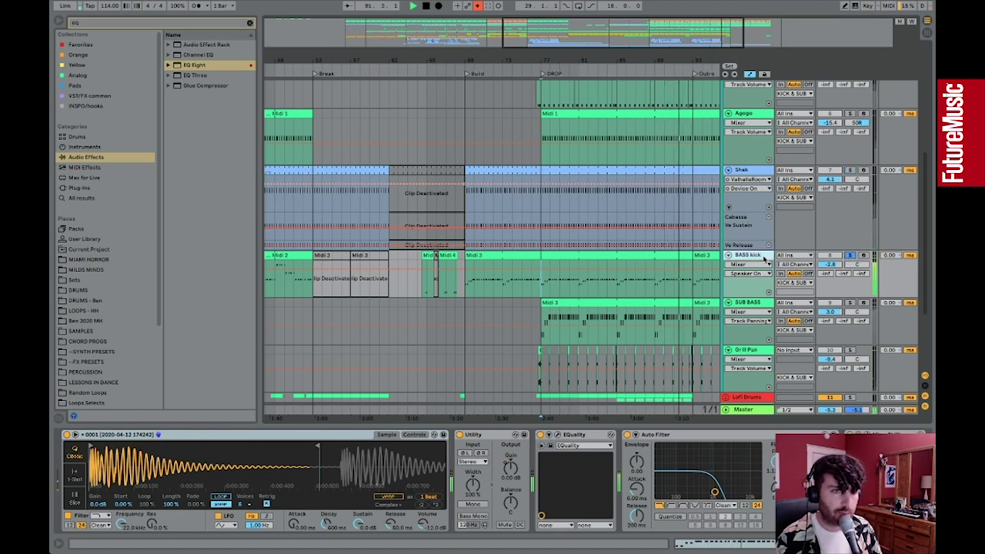
Compare the BASS kick clips around the BASS marker with the KIK SLAP pattern while playback runs
{"action": "left_click_drag", "start_coordinate": [588, 62], "coordinate": [923, 135]}
{"action": "left_click_drag", "start_coordinate": [526, 42], "coordinate": [440, 42]}
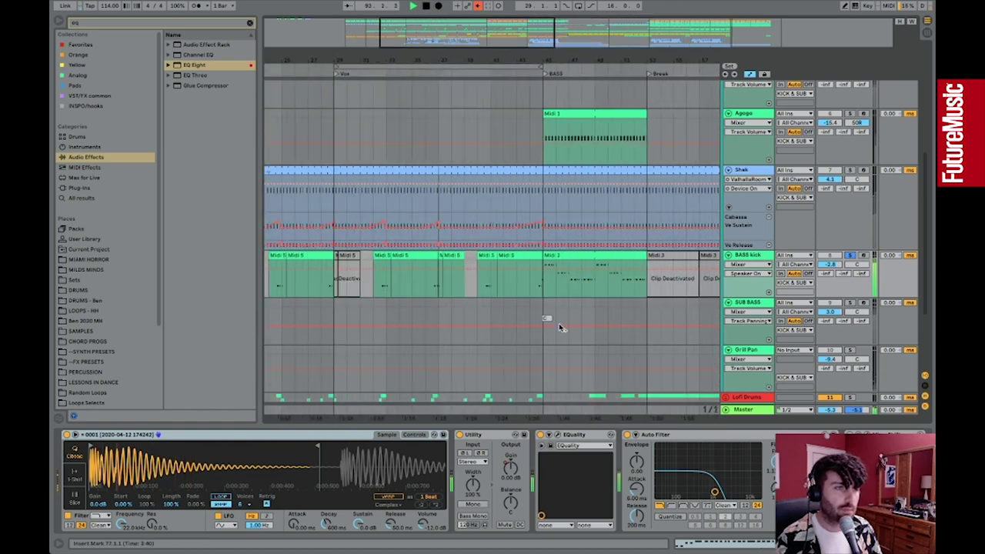
{"action": "scroll", "coordinate": [543, 291], "scroll_direction": "up", "scroll_amount": 4}
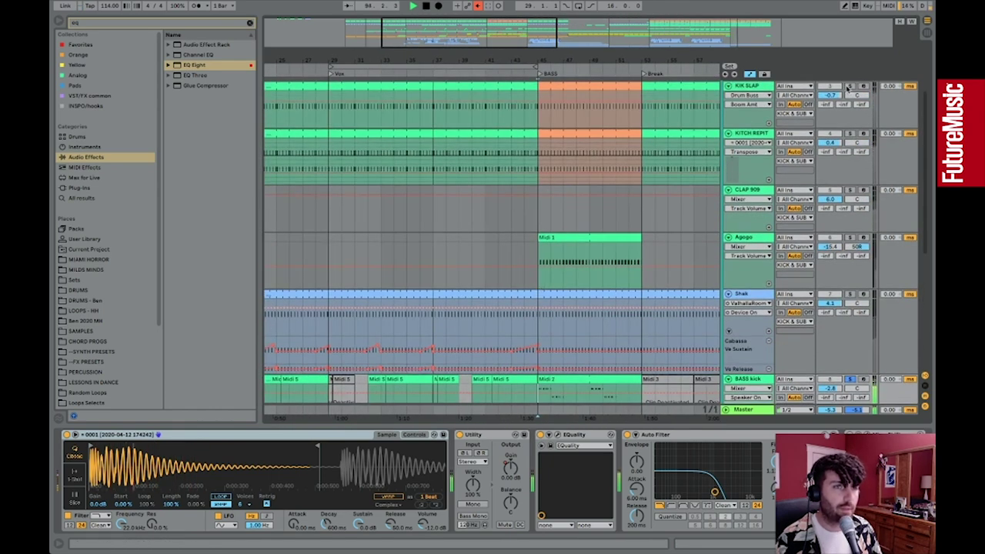
{"action": "left_click_drag", "start_coordinate": [584, 62], "coordinate": [391, 31]}
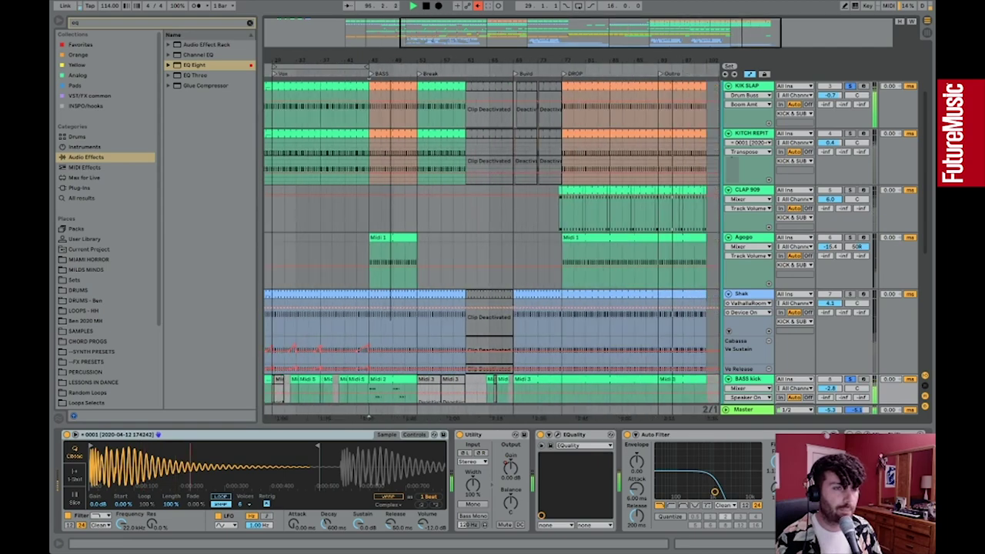
{"action": "scroll", "coordinate": [681, 247], "scroll_direction": "down", "scroll_amount": 4}
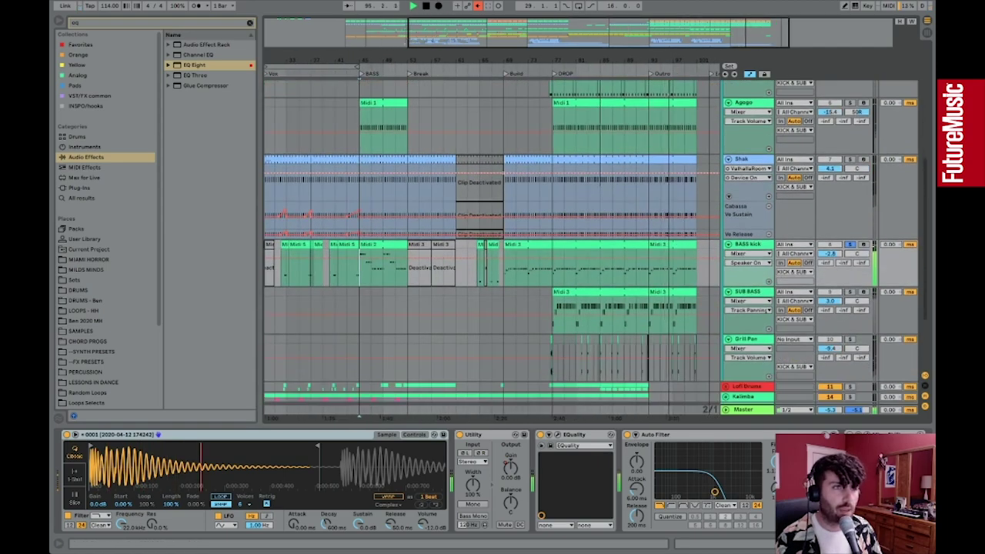
Examine the BASS kick notes in the DROP section and the effect devices on its track
{"action": "left_click_drag", "start_coordinate": [655, 62], "coordinate": [656, 98]}
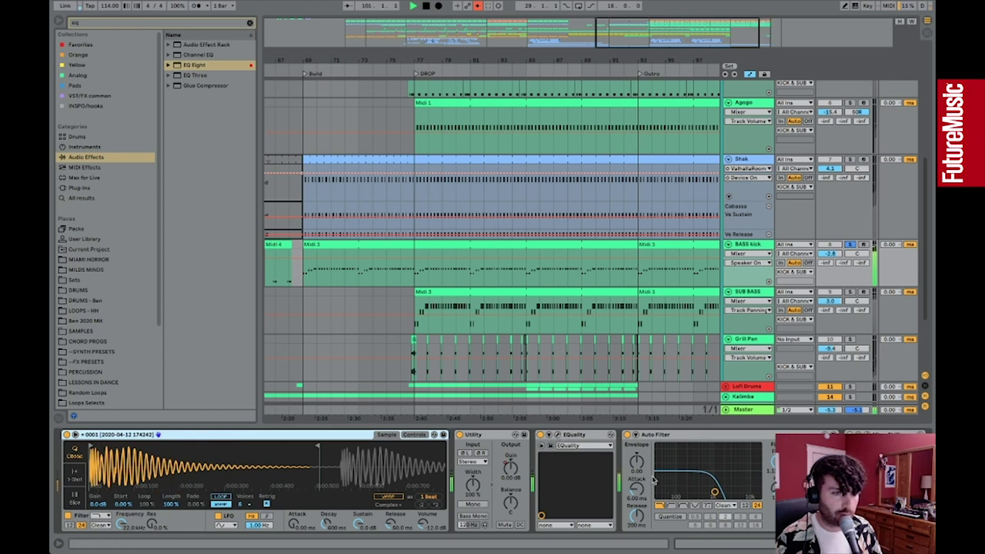
{"action": "scroll", "coordinate": [653, 480], "scroll_direction": "right", "scroll_amount": 5}
{"action": "scroll", "coordinate": [653, 480], "scroll_direction": "left", "scroll_amount": 5}
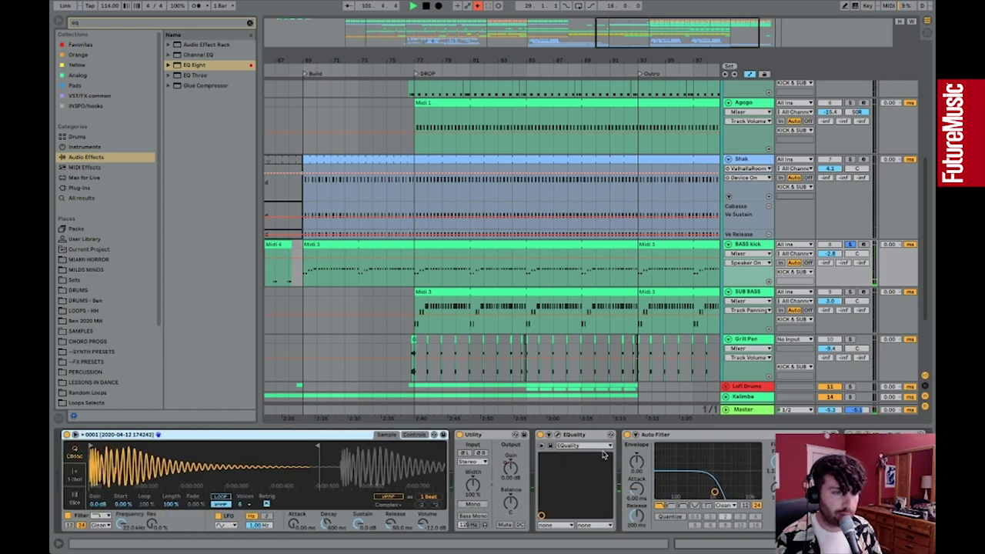
Insert an EQ Eight before the Utility on the BASS kick track and enlarge its expanded spectrum view during playback
{"action": "left_click_drag", "start_coordinate": [192, 66], "coordinate": [467, 471]}
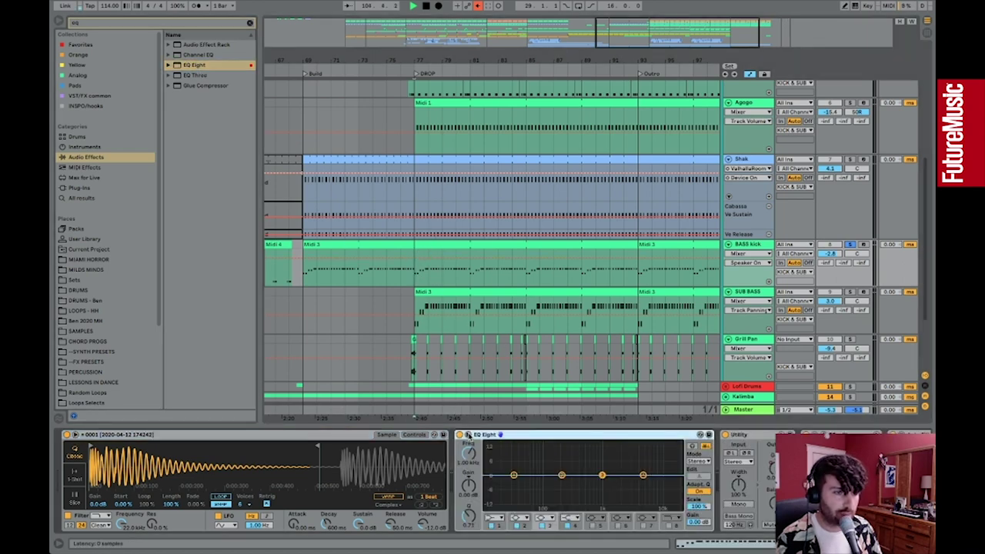
{"action": "left_click", "coordinate": [467, 435]}
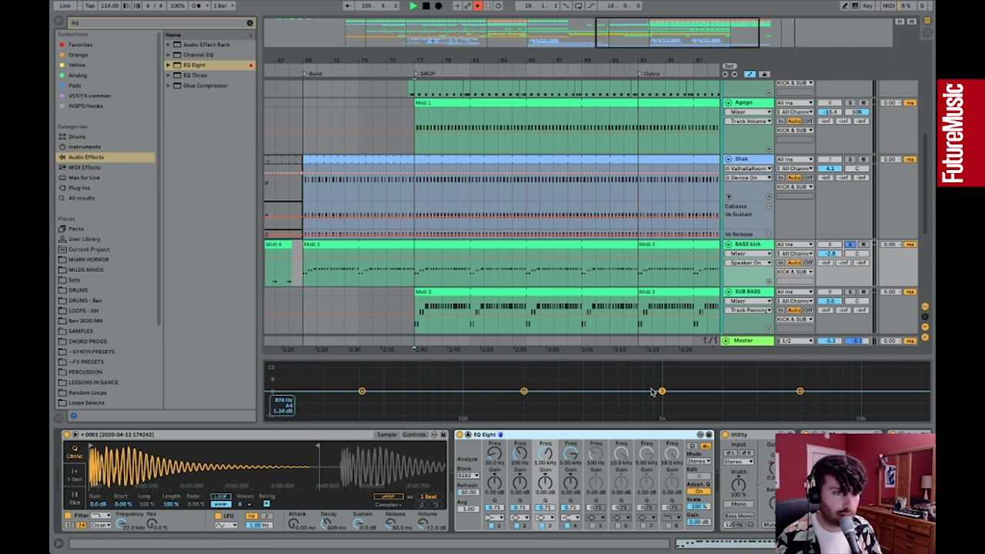
{"action": "key", "text": "space"}
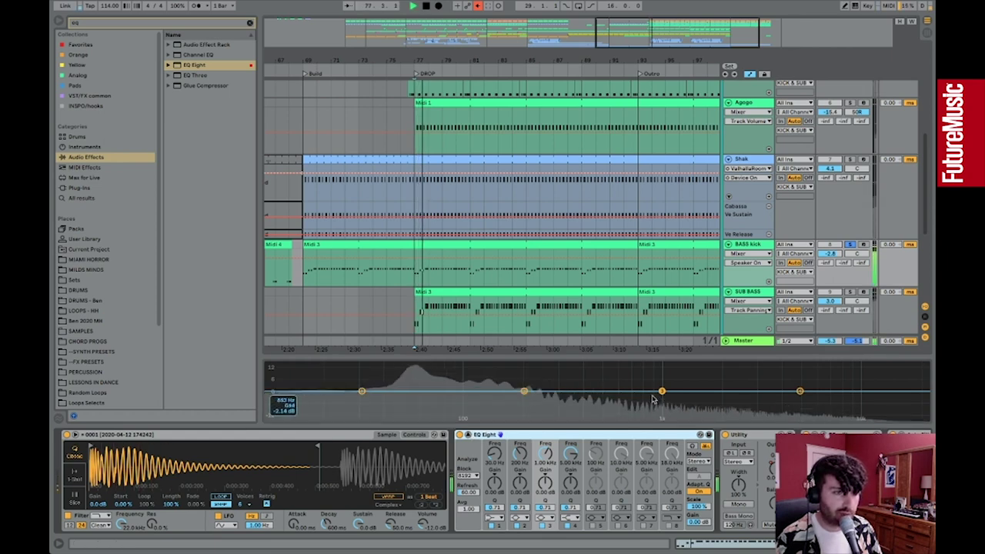
{"action": "left_click_drag", "start_coordinate": [662, 357], "coordinate": [666, 275]}
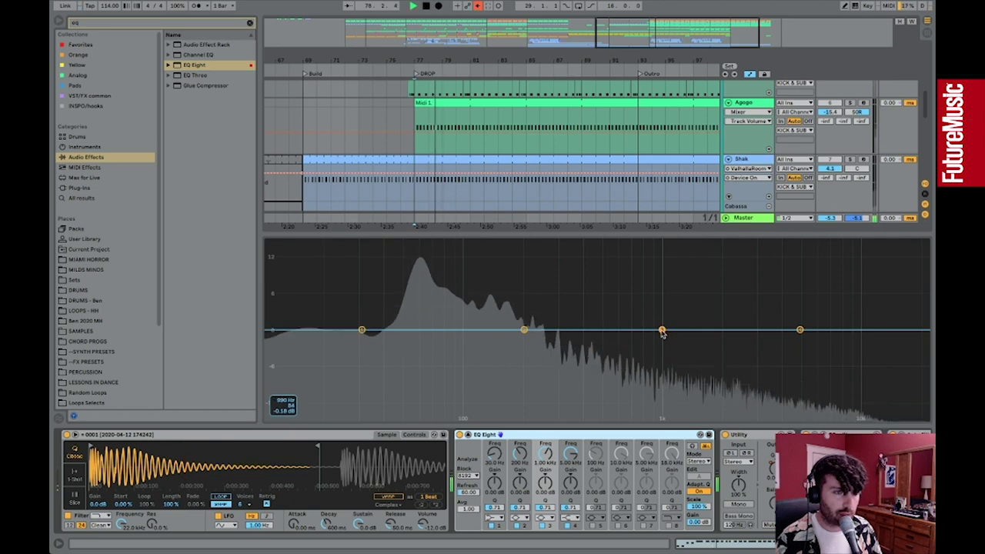
Try boosting EQ Eight's third band by about 9 dB near 60 Hz, then flatten it and shrink the spectrum view
{"action": "left_click_drag", "start_coordinate": [527, 331], "coordinate": [422, 275]}
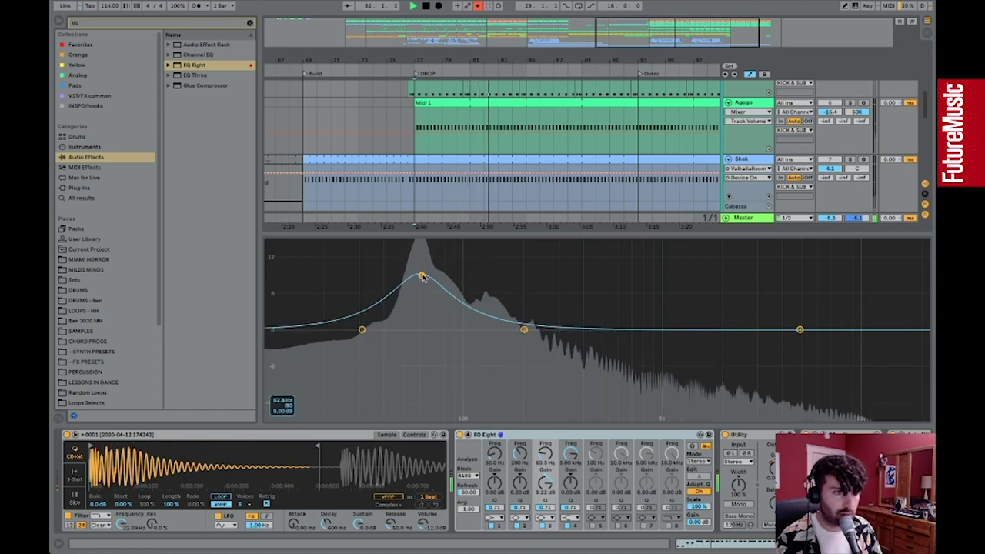
{"action": "left_click_drag", "start_coordinate": [422, 277], "coordinate": [435, 329]}
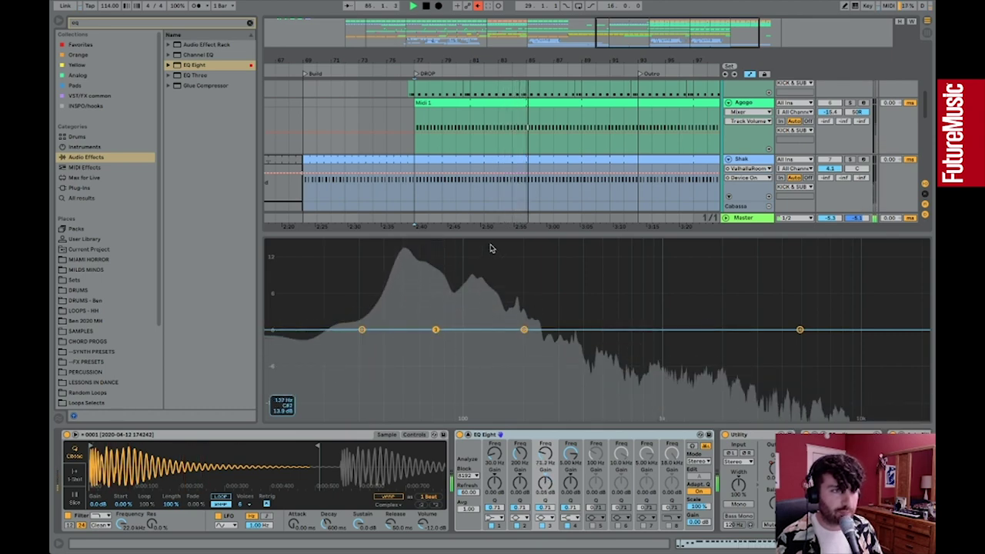
{"action": "left_click_drag", "start_coordinate": [493, 231], "coordinate": [493, 354]}
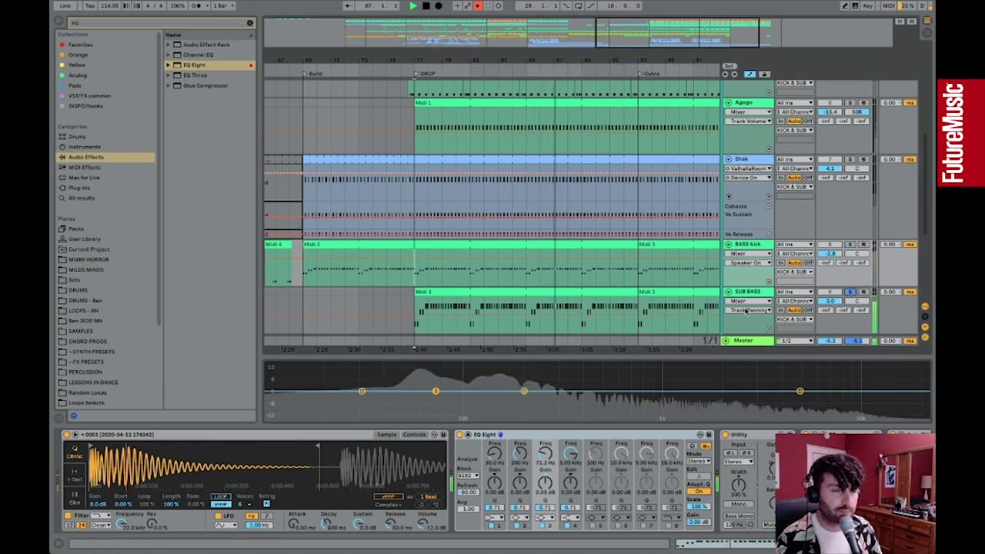
Solo the SUB BASS track and audition its Synth Ping sampler with the filter opened fully, then restore the cutoff to 198 Hz
{"action": "scroll", "coordinate": [743, 305], "scroll_direction": "down", "scroll_amount": 4}
{"action": "scroll", "coordinate": [822, 181], "scroll_direction": "up", "scroll_amount": 2}
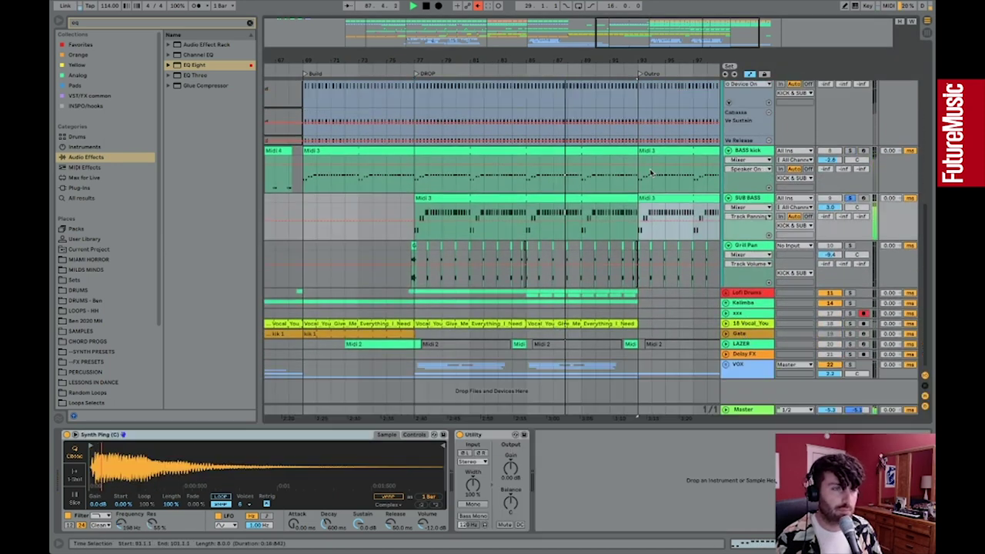
{"action": "left_click", "coordinate": [758, 198]}
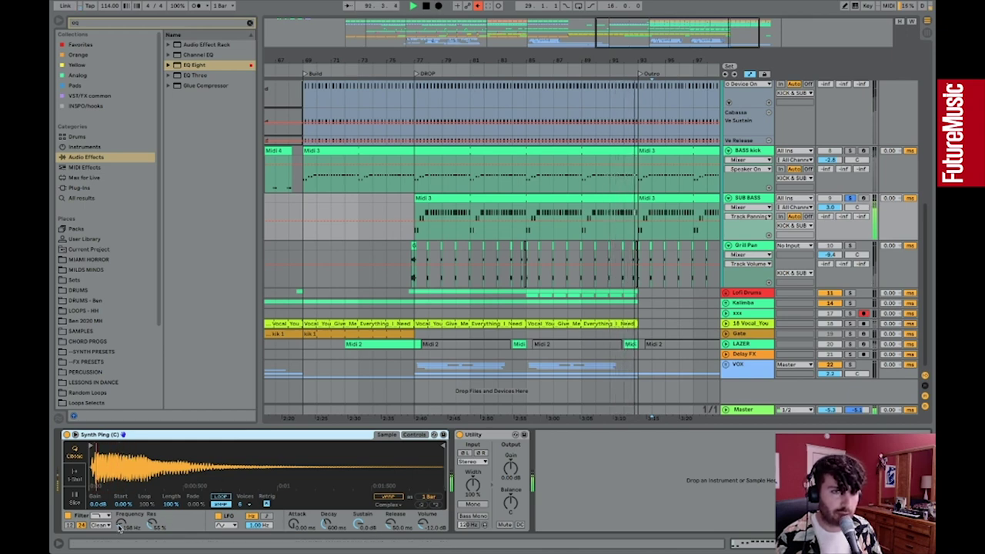
{"action": "left_click_drag", "start_coordinate": [119, 527], "coordinate": [120, 527]}
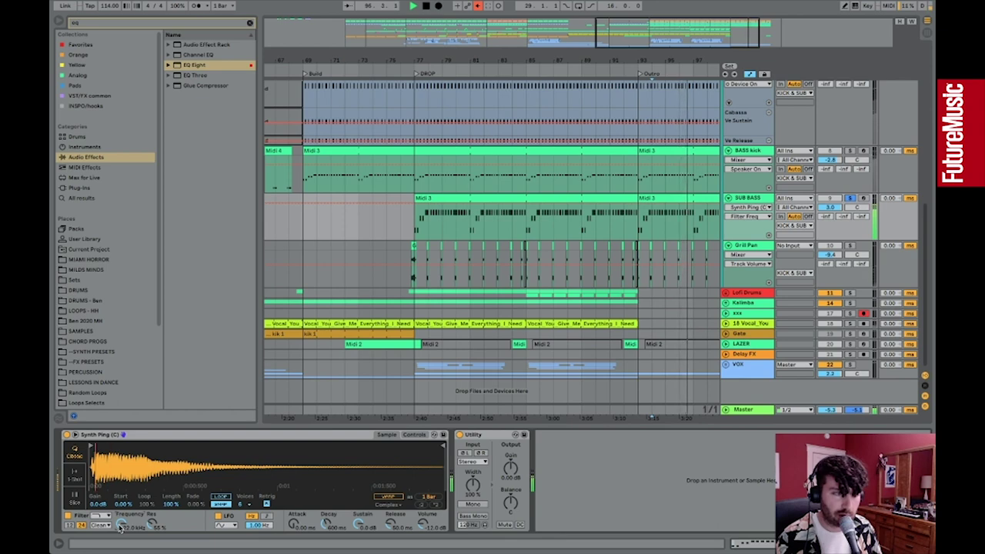
{"action": "left_click_drag", "start_coordinate": [120, 526], "coordinate": [120, 549]}
Solo the Grill Pan track to hear it around the Outro marker, then clear the solo
{"action": "left_click_drag", "start_coordinate": [628, 27], "coordinate": [694, 37]}
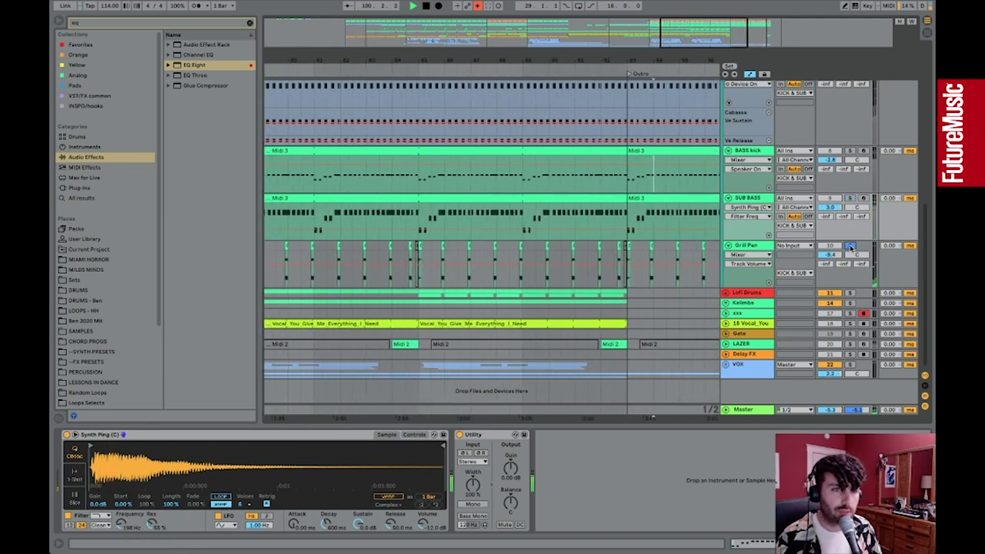
{"action": "left_click_drag", "start_coordinate": [686, 43], "coordinate": [685, 18]}
{"action": "scroll", "coordinate": [616, 205], "scroll_direction": "left", "scroll_amount": 2}
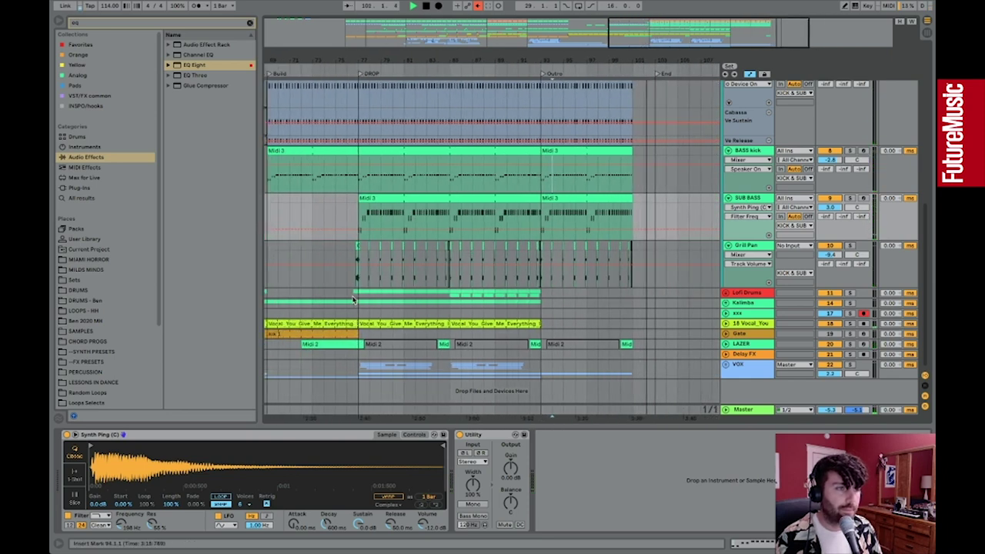
Unfold the Lofi Drums group and solo its first drum loop track around the DROP marker
{"action": "left_click", "coordinate": [742, 296]}
{"action": "left_click", "coordinate": [724, 293]}
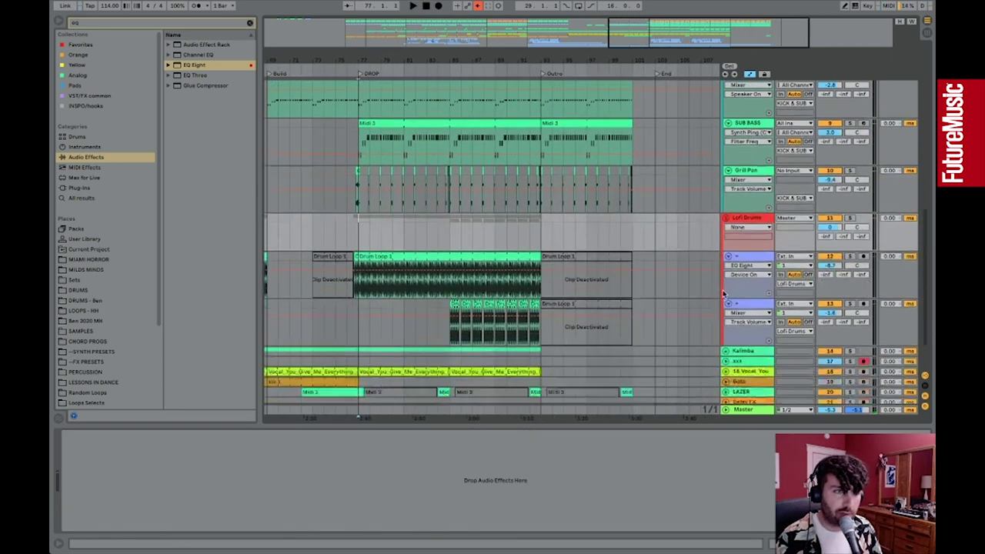
{"action": "left_click_drag", "start_coordinate": [658, 22], "coordinate": [650, 36]}
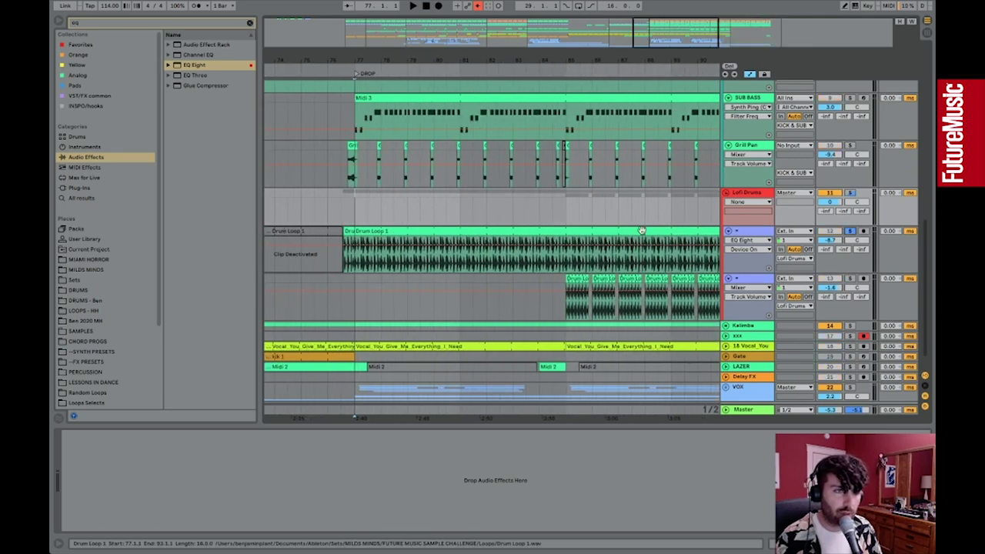
{"action": "left_click", "coordinate": [844, 239]}
{"action": "mouse_move", "coordinate": [649, 39]}
{"action": "left_mouse_down"}
{"action": "mouse_move", "coordinate": [651, 64]}
{"action": "mouse_move", "coordinate": [643, 37]}
{"action": "left_mouse_up"}
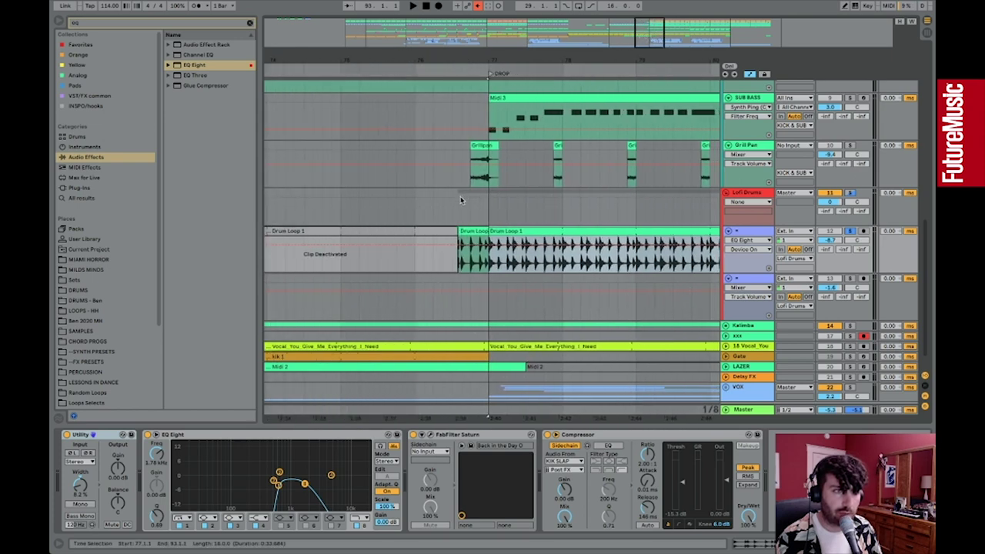
Play the soloed drum loop from just before the DROP marker and display its track's effect devices
{"action": "left_click", "coordinate": [448, 205]}
{"action": "key", "text": "space"}
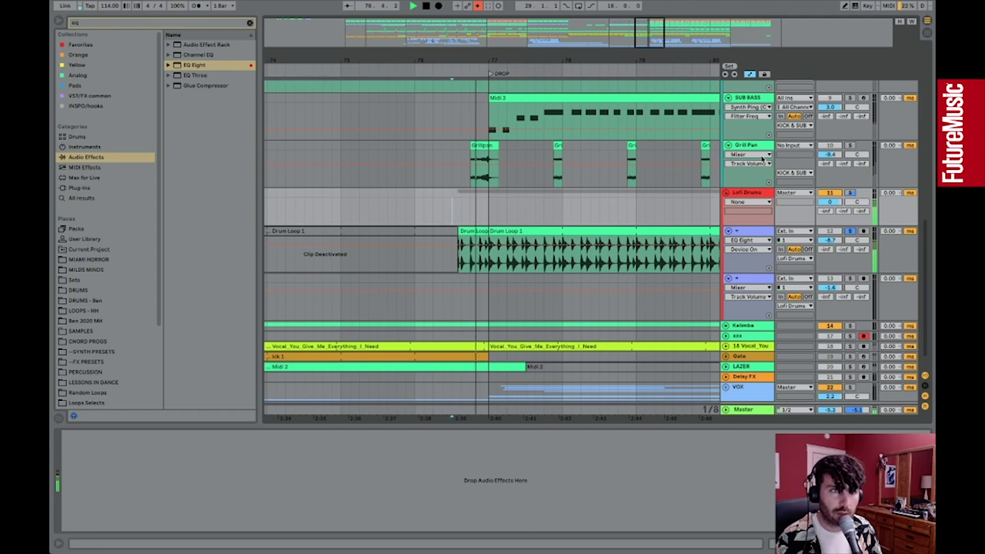
{"action": "left_click", "coordinate": [755, 231]}
{"action": "key", "text": "space"}
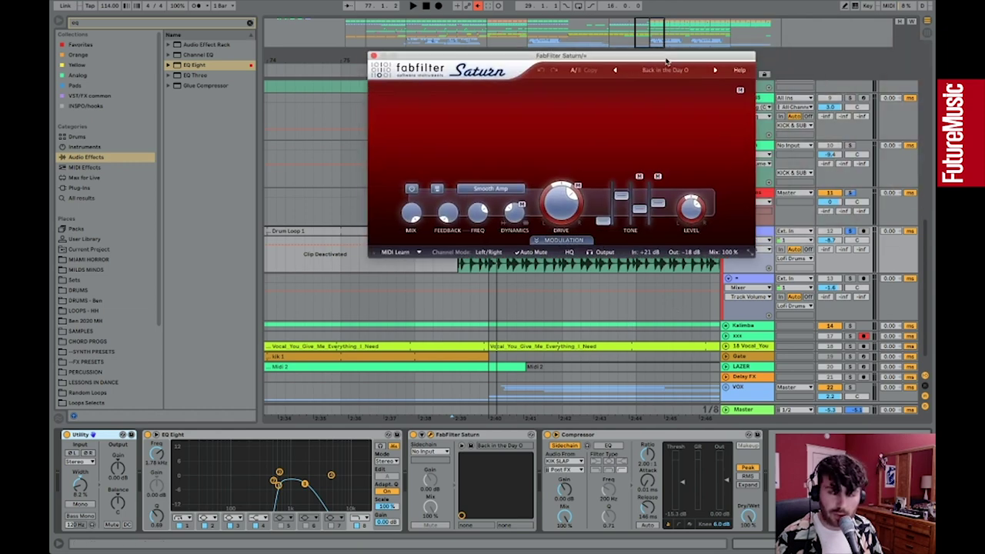
Inspect the drum loop track's FabFilter Saturn settings and the Compressor's sidechain source choices
{"action": "left_click_drag", "start_coordinate": [666, 57], "coordinate": [576, 215]}
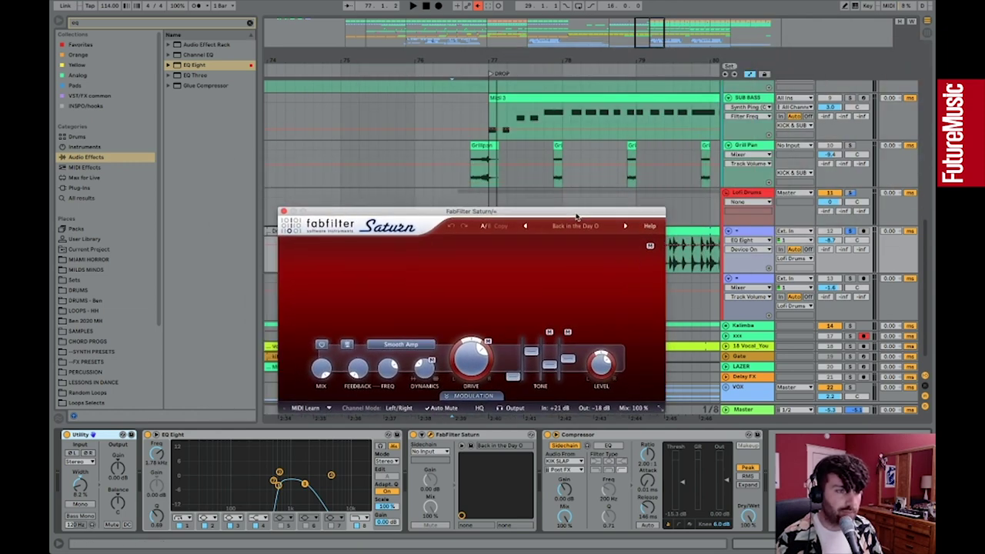
{"action": "left_click", "coordinate": [283, 211]}
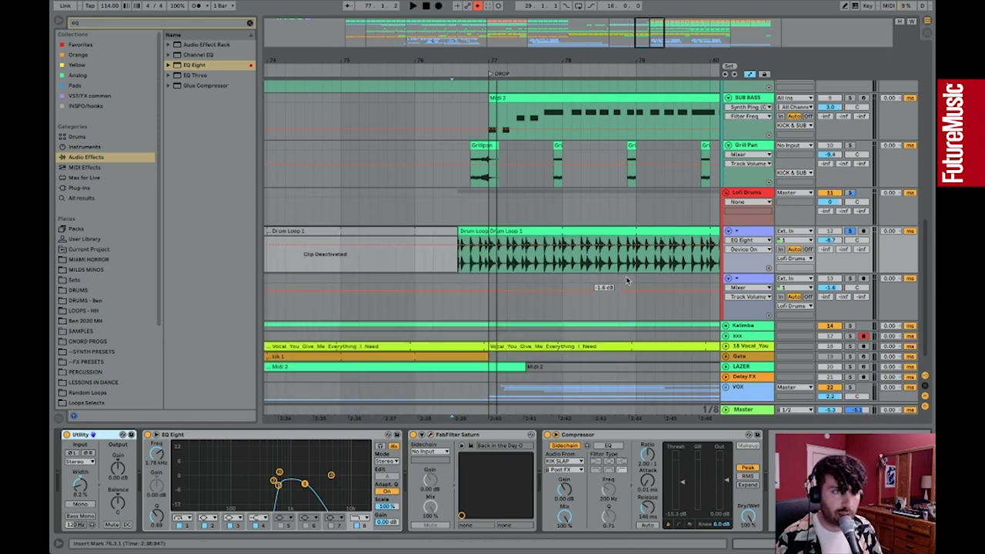
{"action": "left_click", "coordinate": [579, 462]}
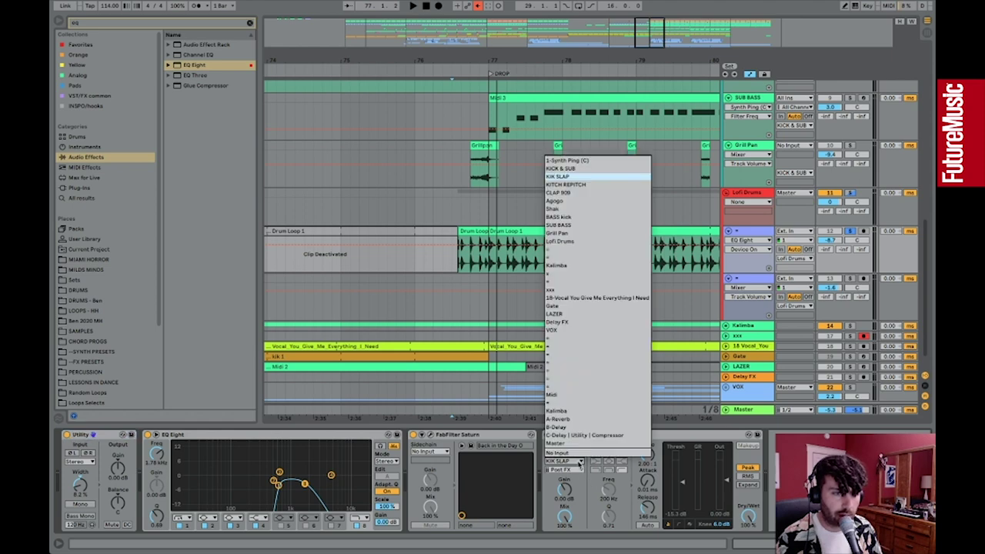
{"action": "left_click", "coordinate": [579, 461]}
Play the drum loop from the DROP marker and from the short fragment just before the Build marker
{"action": "key", "text": "space"}
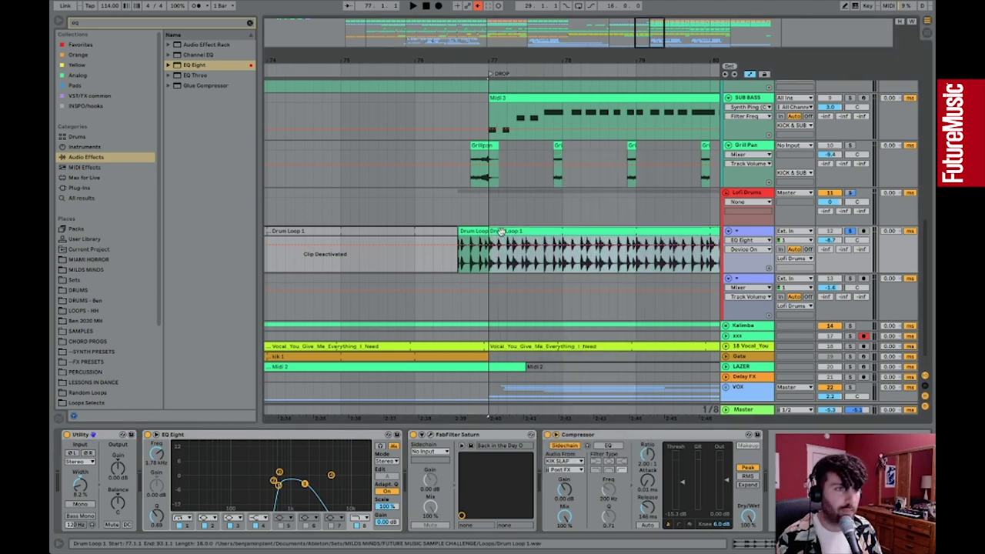
{"action": "left_click_drag", "start_coordinate": [673, 52], "coordinate": [648, 23]}
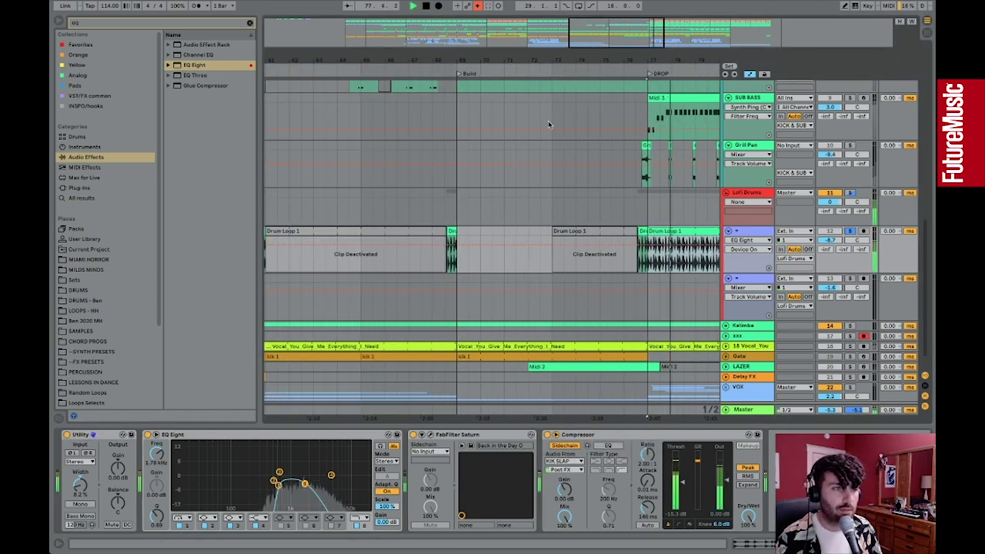
{"action": "key", "text": "space"}
{"action": "left_click", "coordinate": [443, 208]}
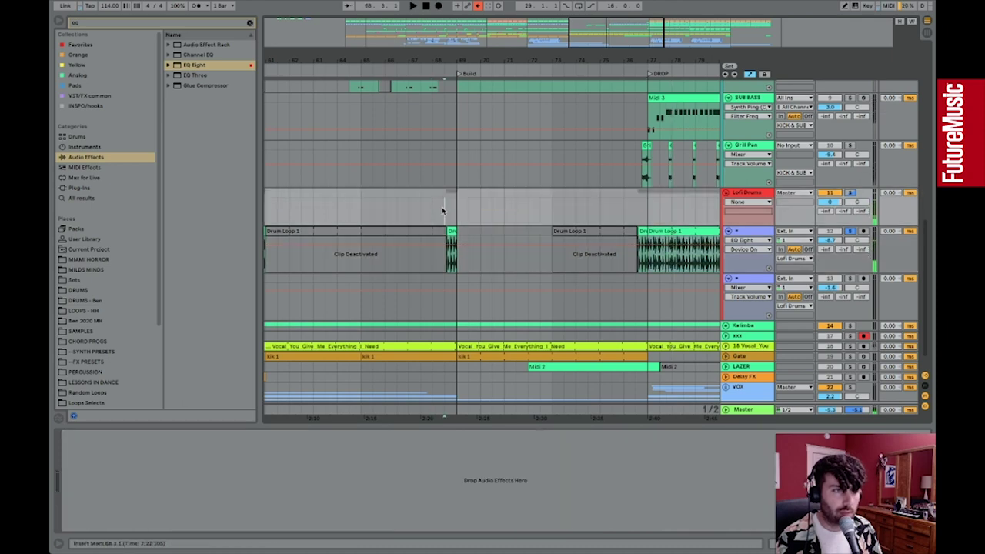
Unsolo the drum loop and play the full mix from the Break marker
{"action": "left_click", "coordinate": [849, 233]}
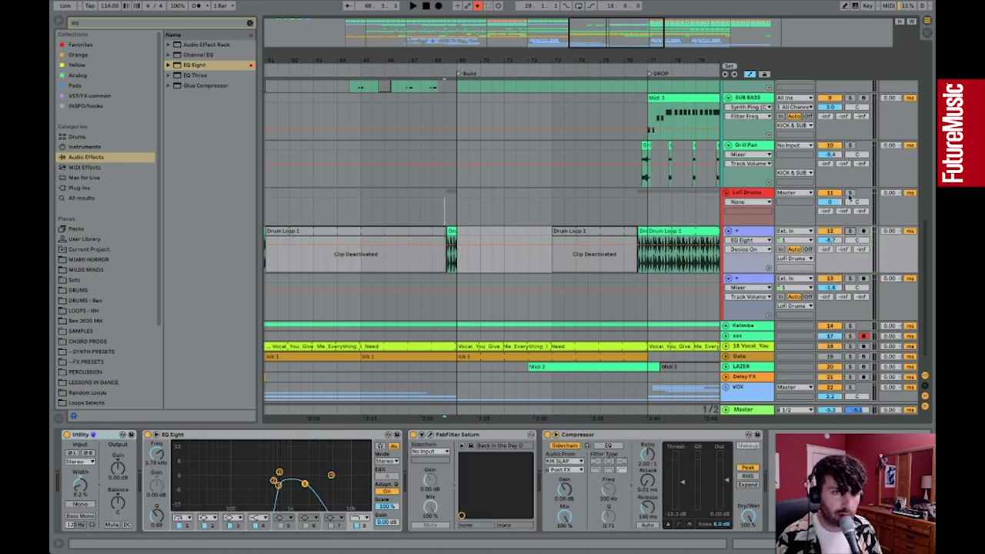
{"action": "left_click_drag", "start_coordinate": [671, 58], "coordinate": [668, 29]}
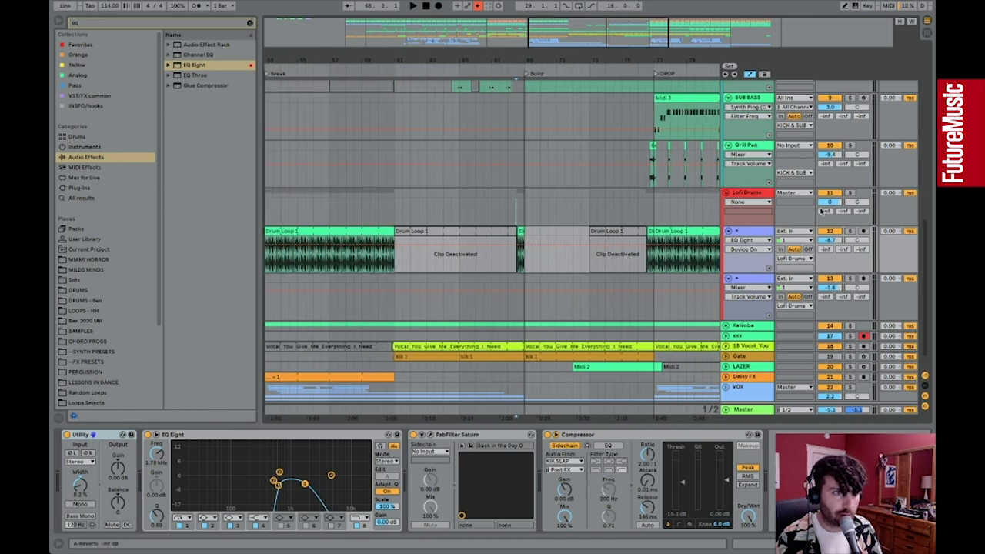
{"action": "scroll", "coordinate": [457, 227], "scroll_direction": "left", "scroll_amount": 5}
{"action": "left_click", "coordinate": [465, 208]}
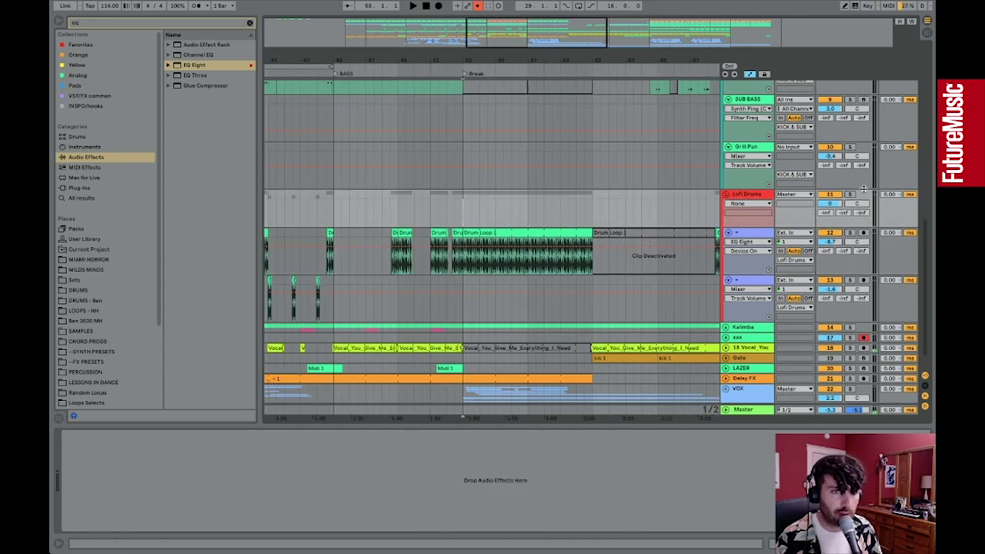
{"action": "key", "text": "space"}
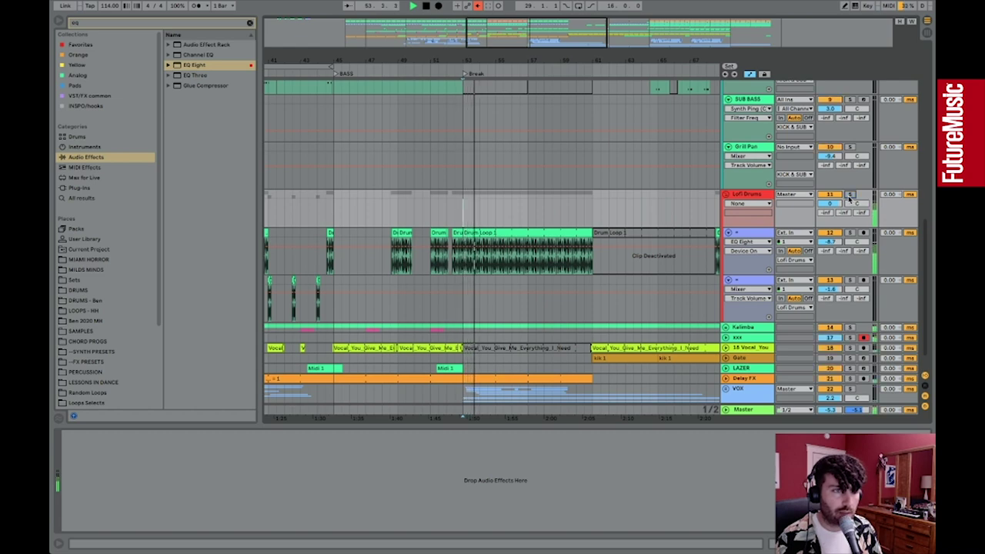
Solo the second Lofi Drums track and play its last short fragment before the BASS marker
{"action": "scroll", "coordinate": [377, 183], "scroll_direction": "left", "scroll_amount": 5}
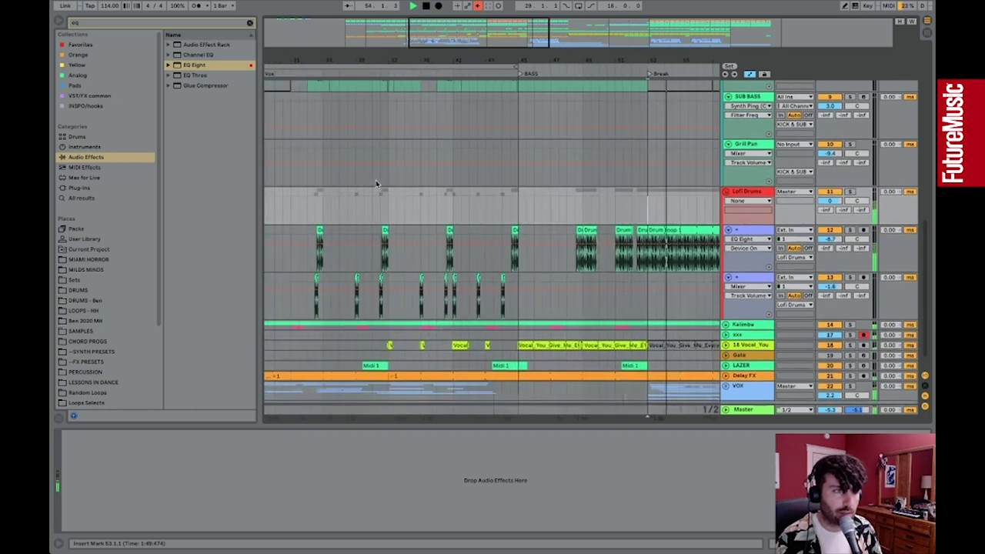
{"action": "left_click", "coordinate": [507, 206]}
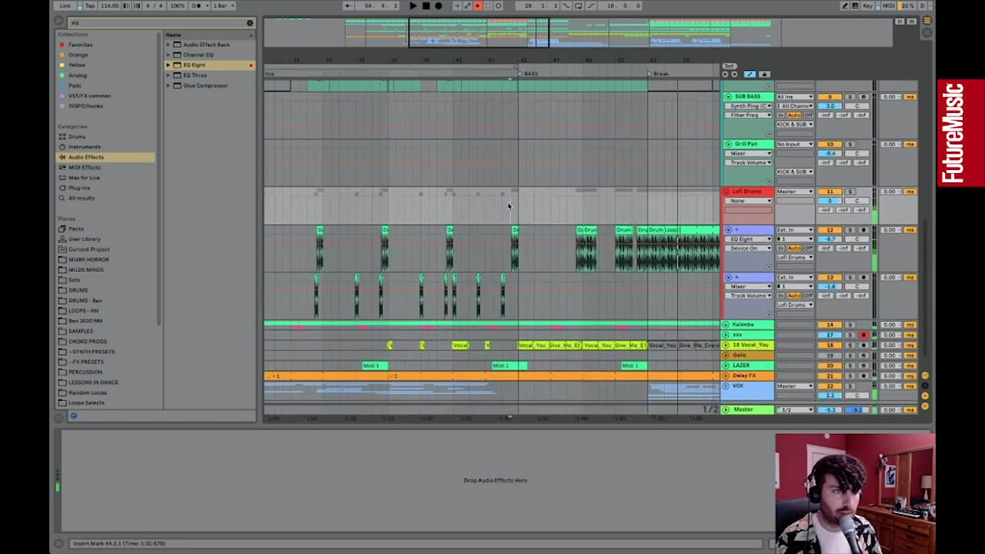
{"action": "key", "text": "space"}
{"action": "left_click", "coordinate": [502, 289]}
{"action": "key", "text": "space"}
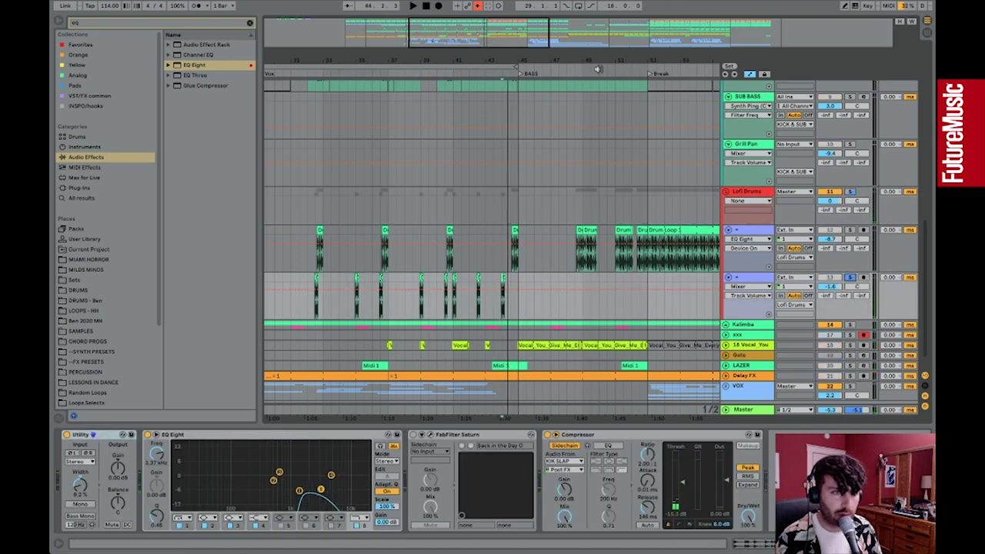
Open the Groove Pool from the Break section's Drum Loop 1 clip and enlarge it to inspect the Swing 16-55 groove
{"action": "left_click_drag", "start_coordinate": [458, 32], "coordinate": [495, 69]}
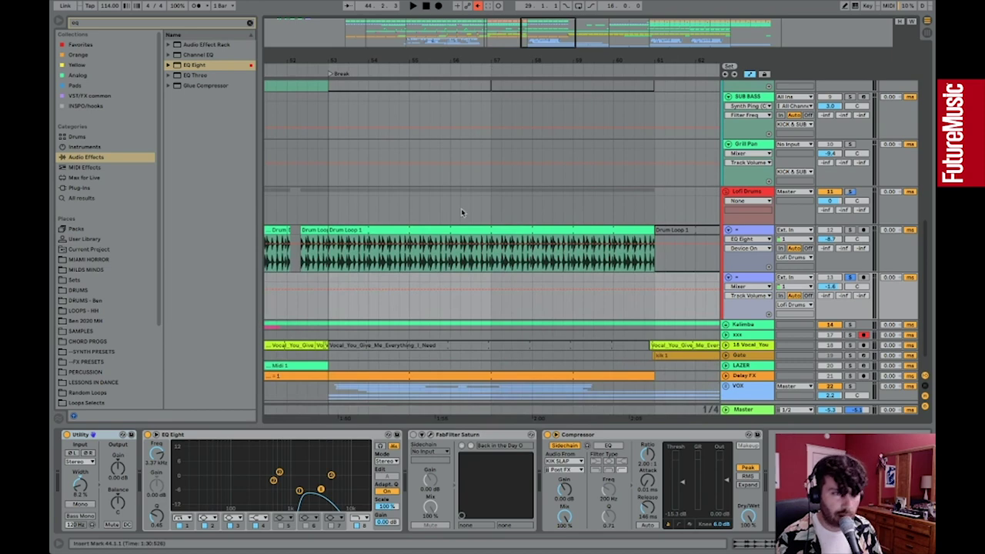
{"action": "left_click", "coordinate": [461, 229]}
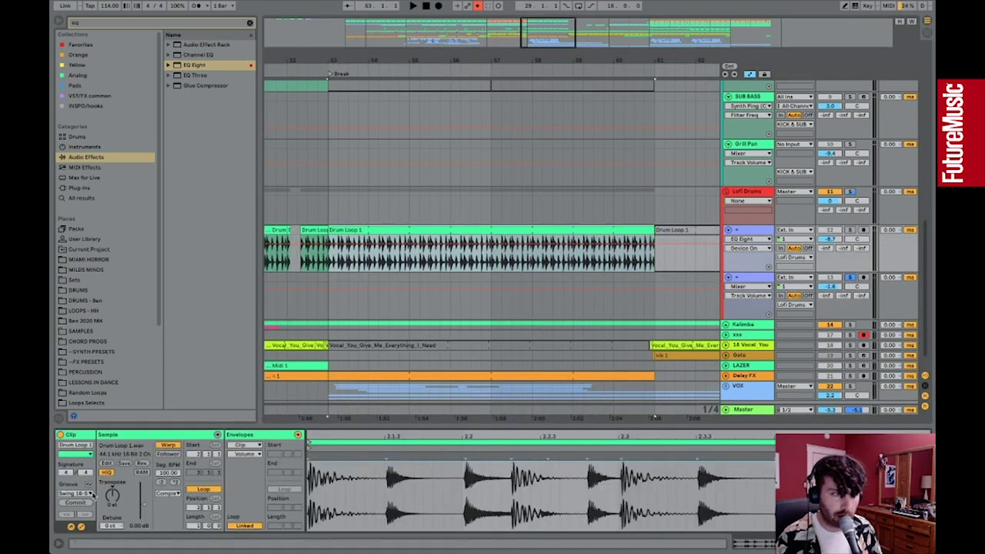
{"action": "left_click", "coordinate": [89, 493]}
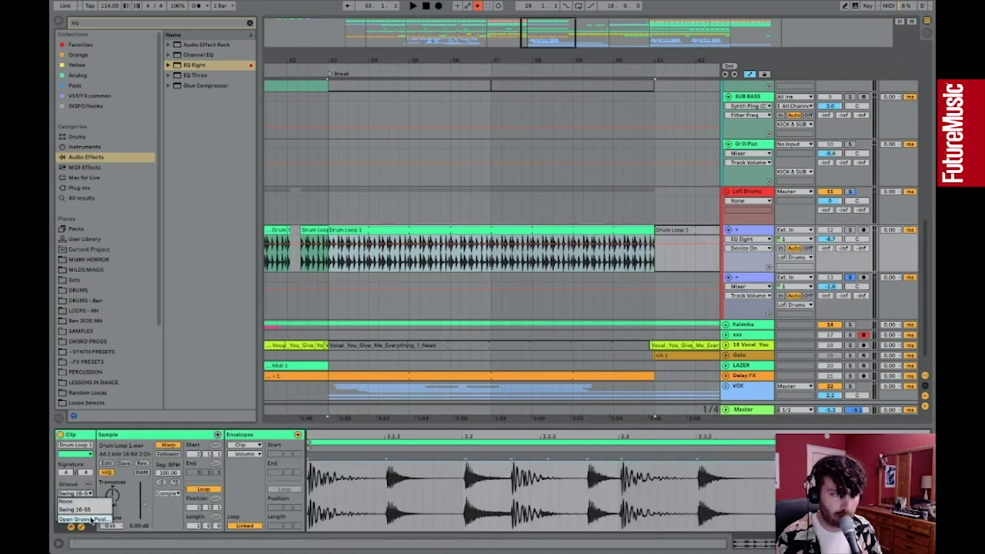
{"action": "left_click", "coordinate": [91, 519]}
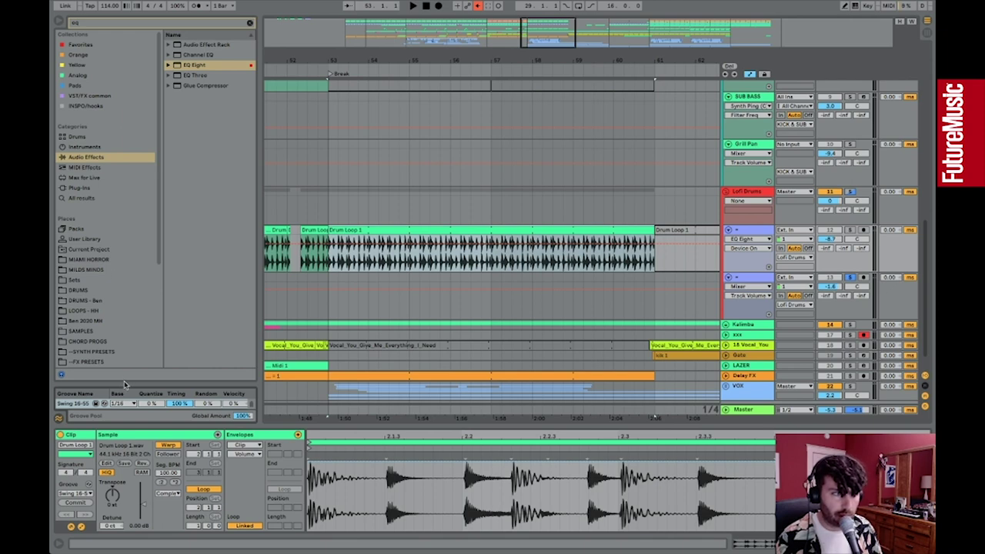
{"action": "left_click_drag", "start_coordinate": [125, 383], "coordinate": [128, 352]}
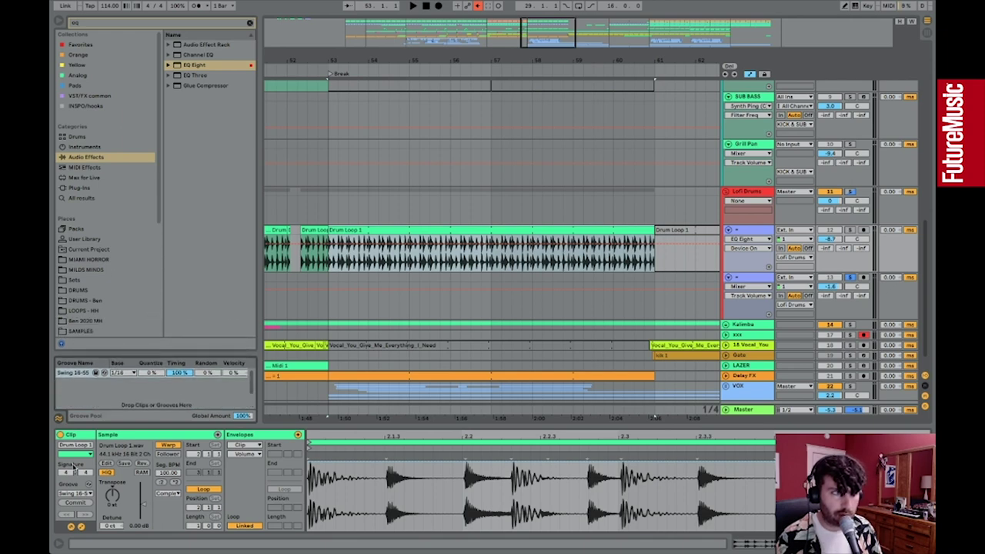
Browse the Core Library's Swing grooves as hot-swap choices for the Drum Loop 1 clip, and leave hot-swap mode
{"action": "left_click", "coordinate": [86, 485]}
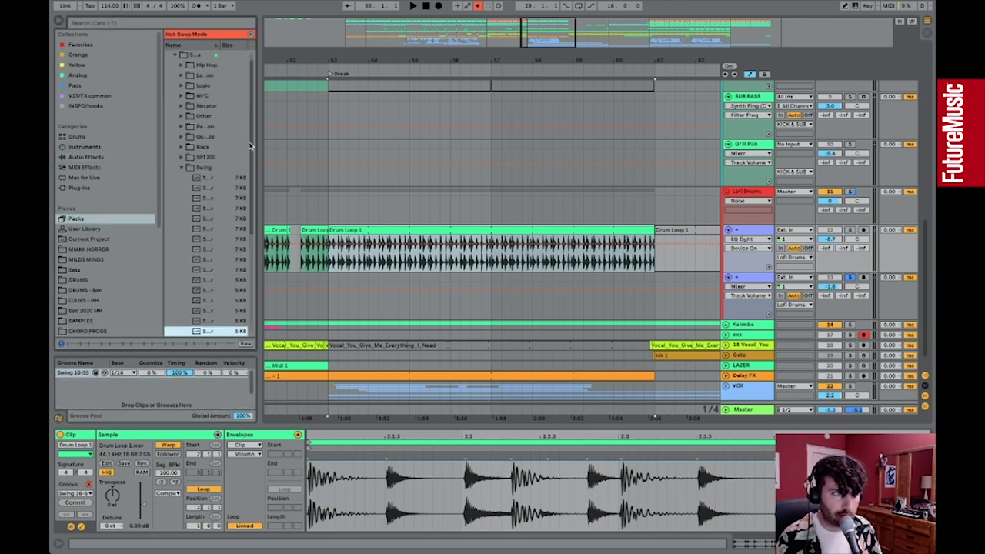
{"action": "left_click_drag", "start_coordinate": [260, 245], "coordinate": [413, 244]}
{"action": "scroll", "coordinate": [222, 240], "scroll_direction": "down", "scroll_amount": 5}
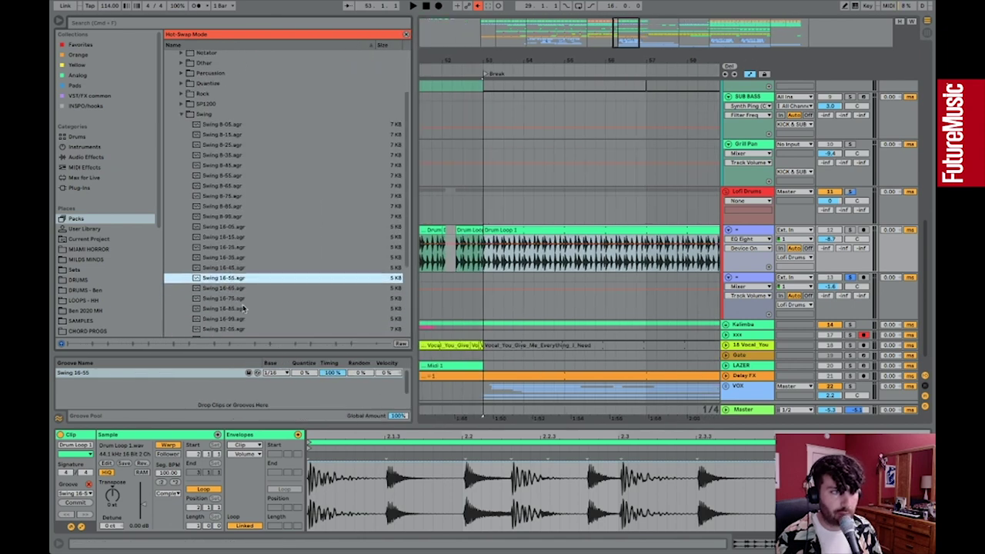
{"action": "scroll", "coordinate": [223, 222], "scroll_direction": "up", "scroll_amount": 3}
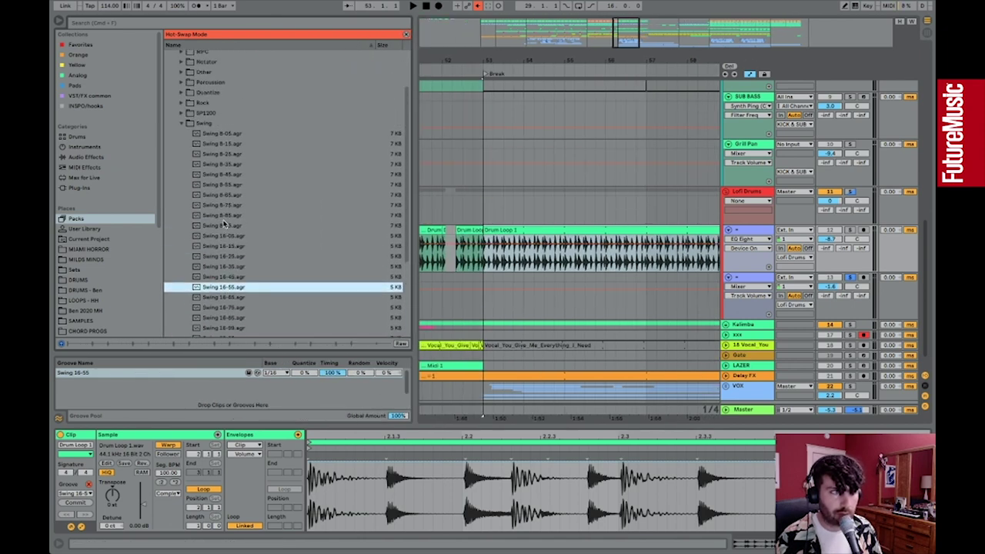
{"action": "scroll", "coordinate": [223, 225], "scroll_direction": "up", "scroll_amount": 2}
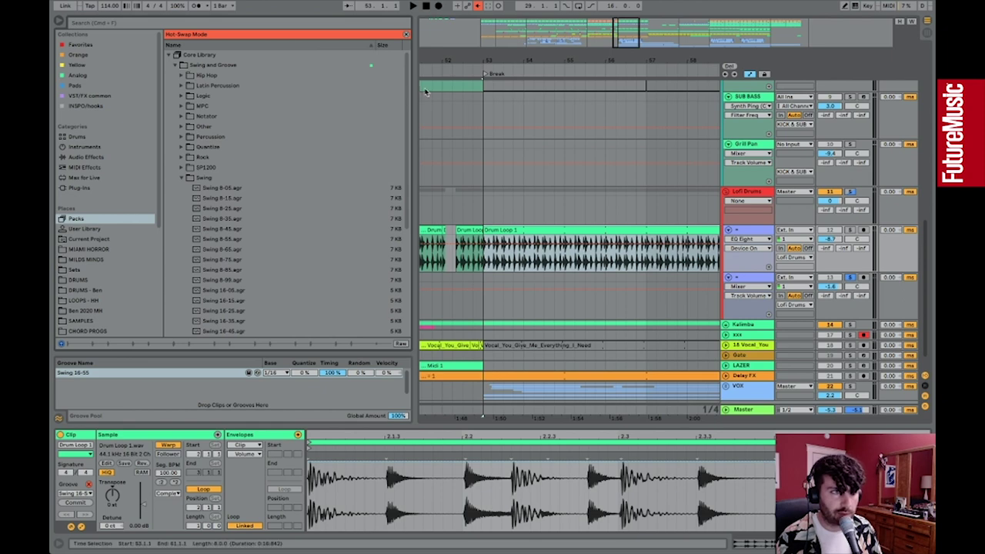
{"action": "left_click_drag", "start_coordinate": [415, 87], "coordinate": [280, 98]}
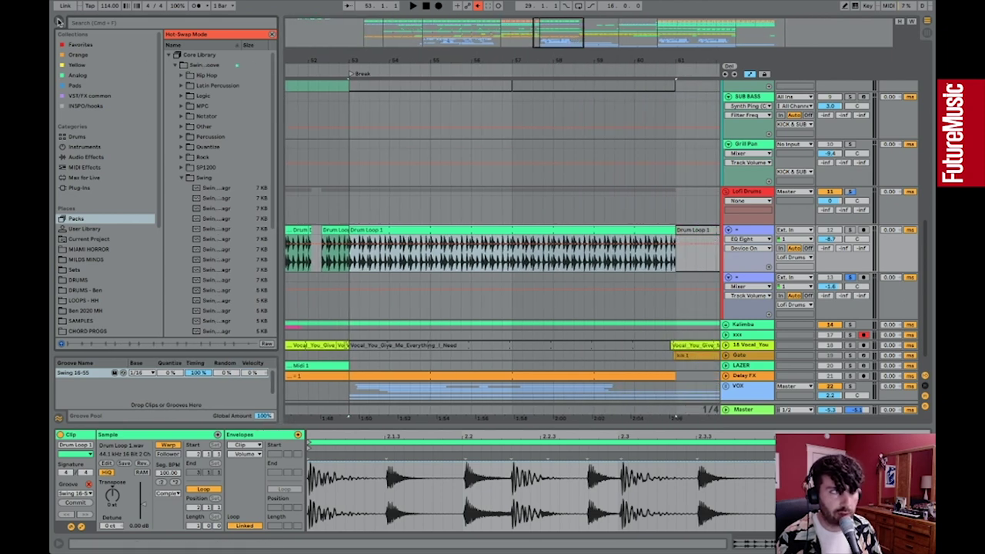
{"action": "left_click", "coordinate": [60, 22]}
{"action": "left_click", "coordinate": [59, 22]}
Select the Drum Loop 1 clip at the DROP marker on the first Lofi Drums track and play it soloed
{"action": "scroll", "coordinate": [500, 231], "scroll_direction": "right", "scroll_amount": 15}
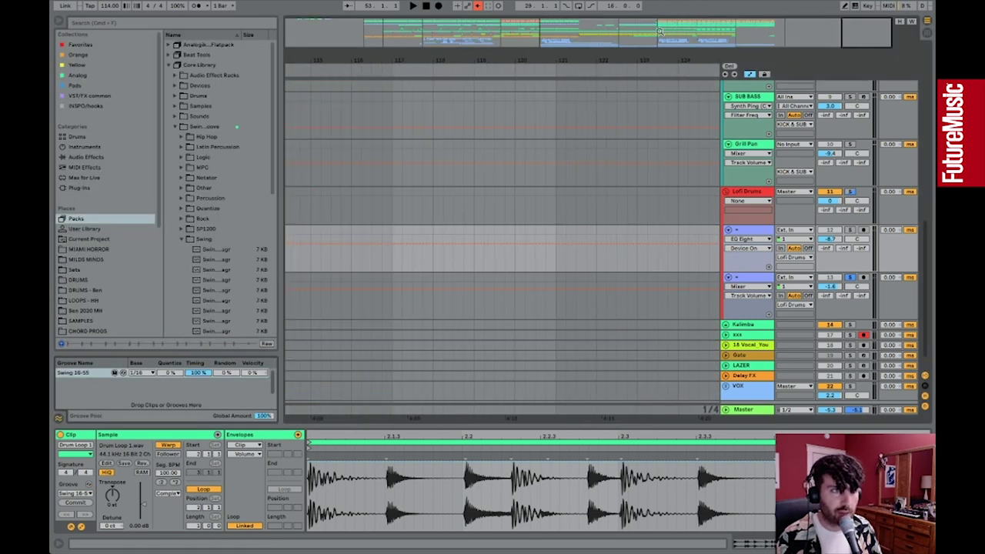
{"action": "left_click_drag", "start_coordinate": [754, 38], "coordinate": [692, 40]}
{"action": "scroll", "coordinate": [666, 210], "scroll_direction": "down", "scroll_amount": 1}
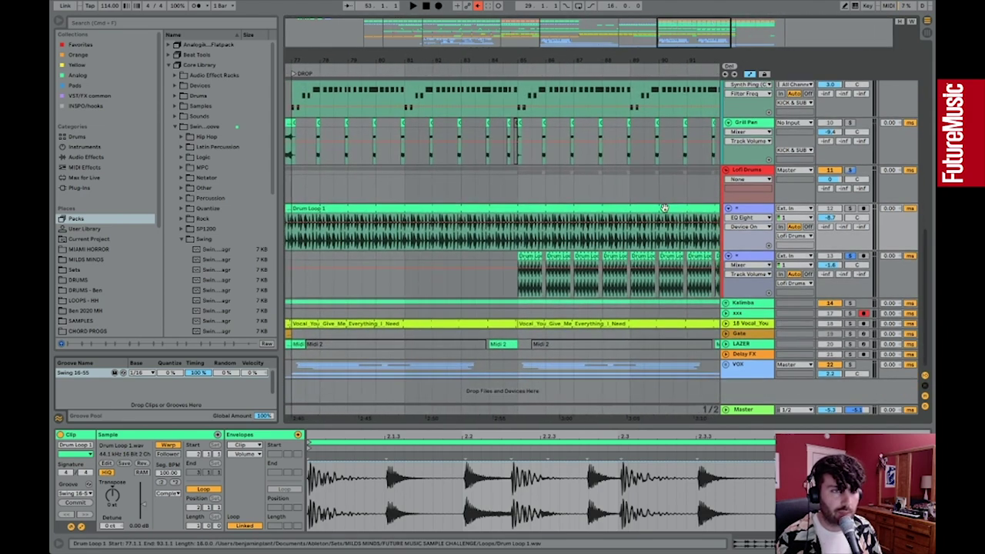
{"action": "scroll", "coordinate": [697, 201], "scroll_direction": "down", "scroll_amount": 3}
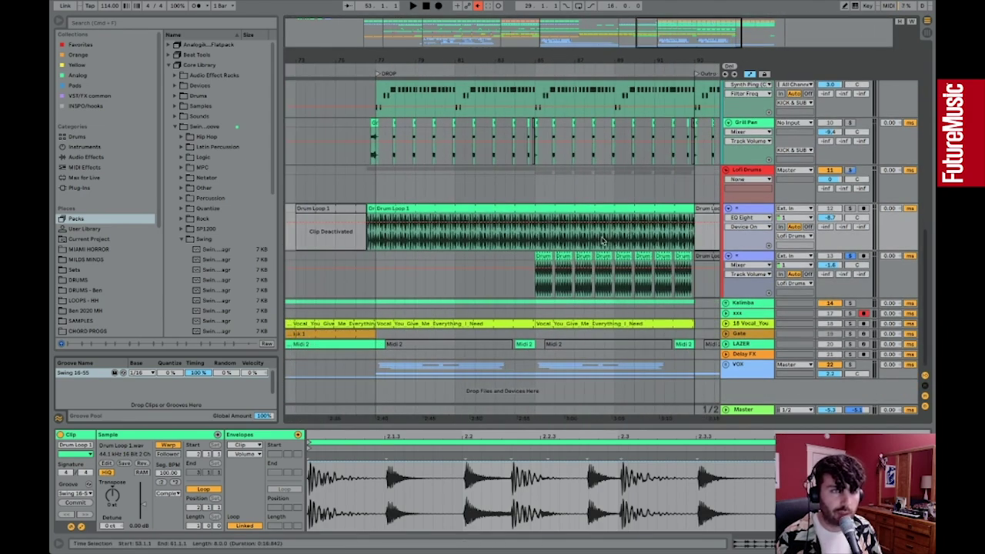
{"action": "left_click", "coordinate": [546, 207]}
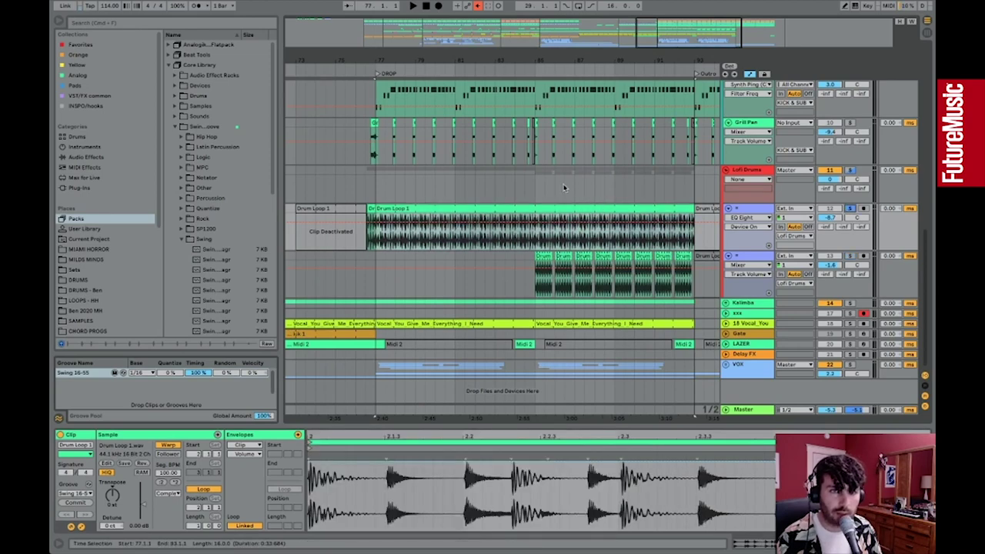
{"action": "key", "text": "space"}
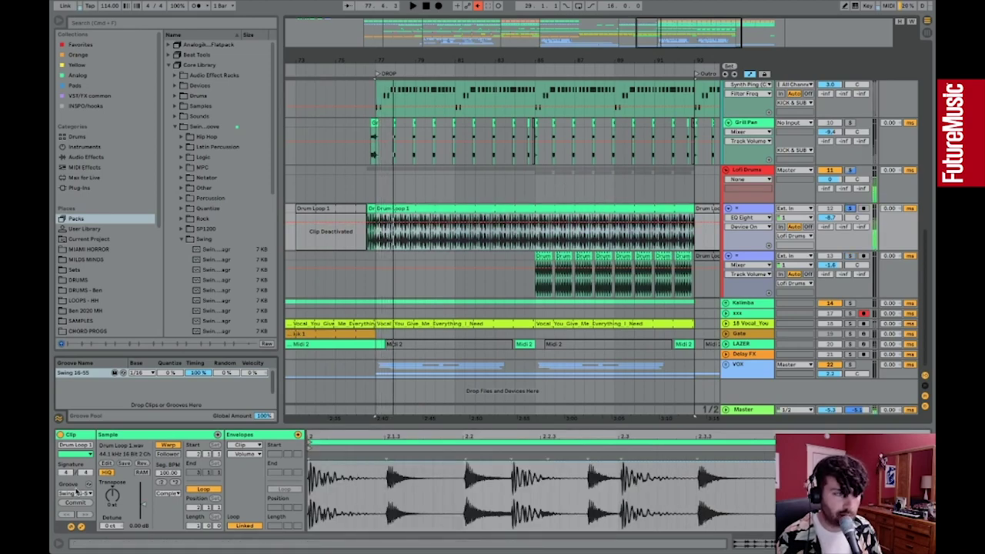
Commit the groove to the Drum Loop 1 clip and assign the Swing 16-55 groove to it again
{"action": "left_click", "coordinate": [77, 502]}
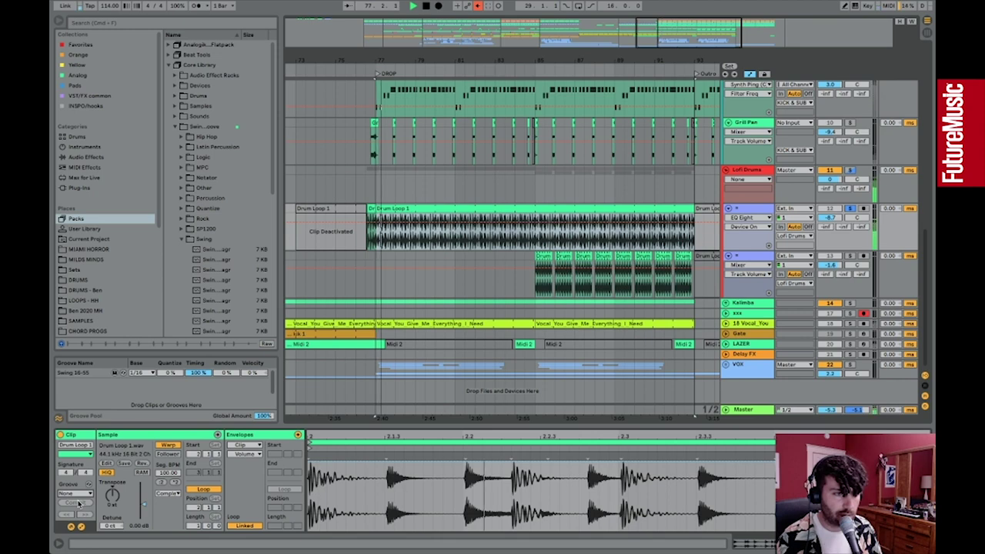
{"action": "left_click", "coordinate": [74, 493]}
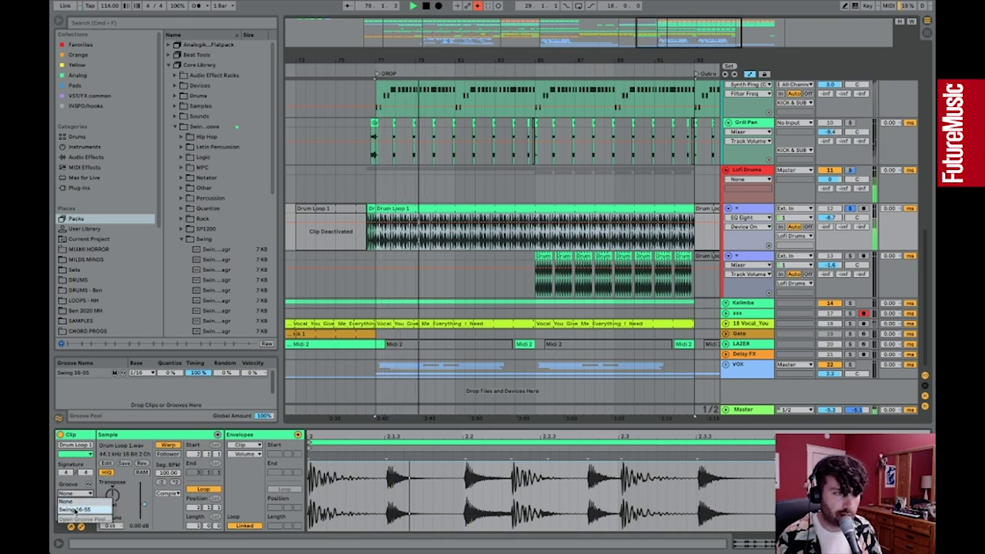
{"action": "left_click", "coordinate": [75, 510]}
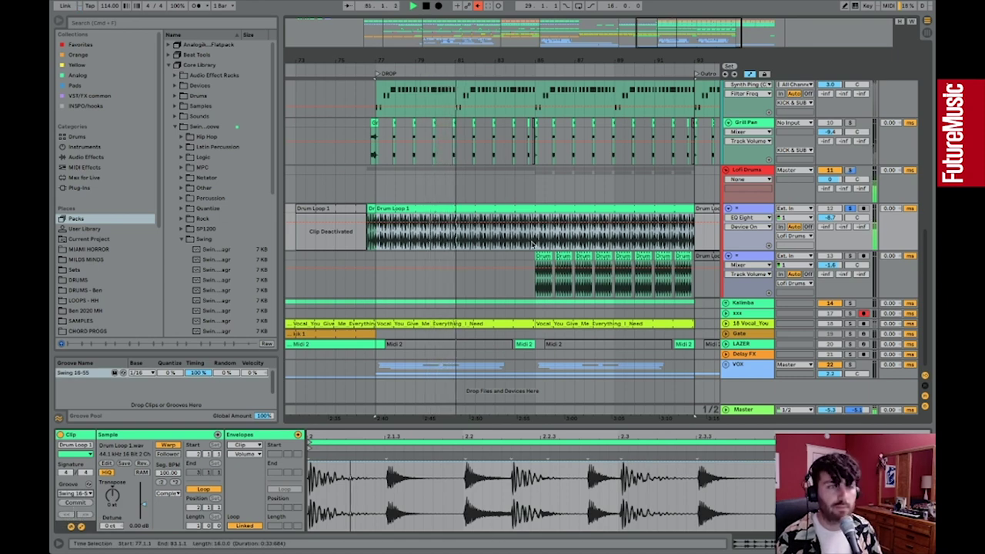
Fold the Lofi Drums group, solo the Kalimba group and unfold it with its first track, and hide the browser
{"action": "left_click", "coordinate": [725, 171]}
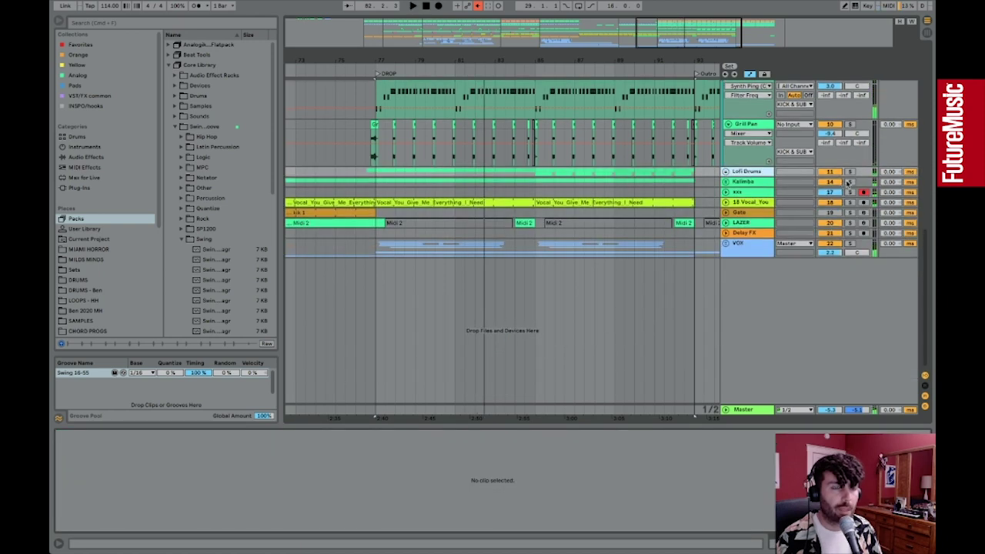
{"action": "left_click", "coordinate": [850, 181]}
{"action": "left_click", "coordinate": [724, 182]}
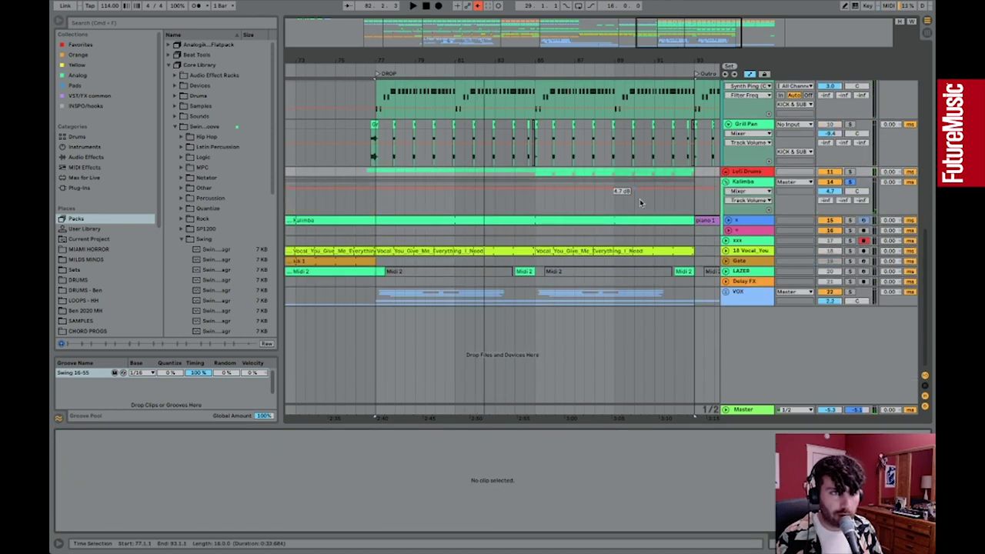
{"action": "left_click", "coordinate": [727, 220]}
{"action": "left_click_drag", "start_coordinate": [588, 36], "coordinate": [423, 34]}
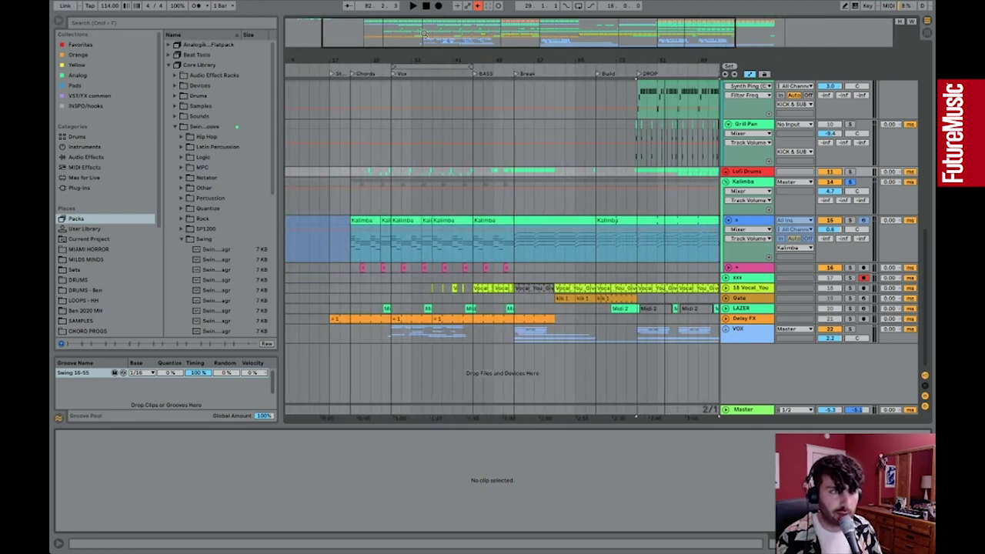
{"action": "left_click", "coordinate": [59, 21]}
{"action": "left_click_drag", "start_coordinate": [223, 40], "coordinate": [134, 40]}
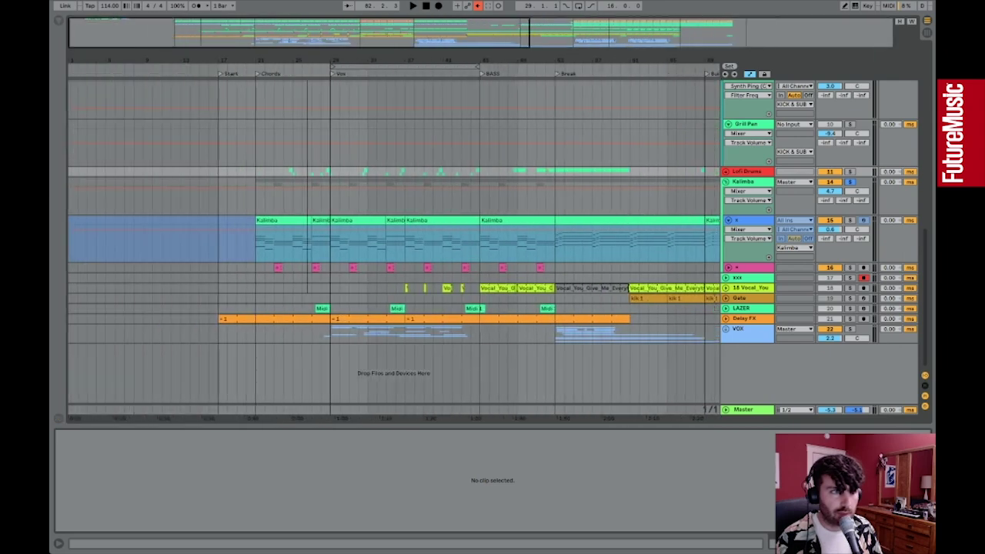
Show the device chain of the first track in the Kalimba group and select its first clip at the Chords marker
{"action": "left_click", "coordinate": [743, 227]}
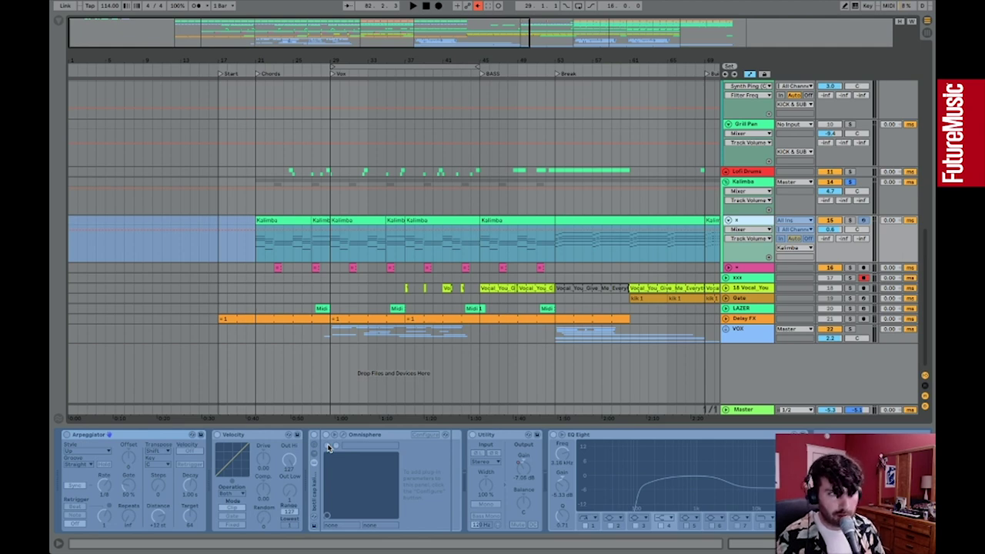
{"action": "scroll", "coordinate": [254, 191], "scroll_direction": "right", "scroll_amount": 5}
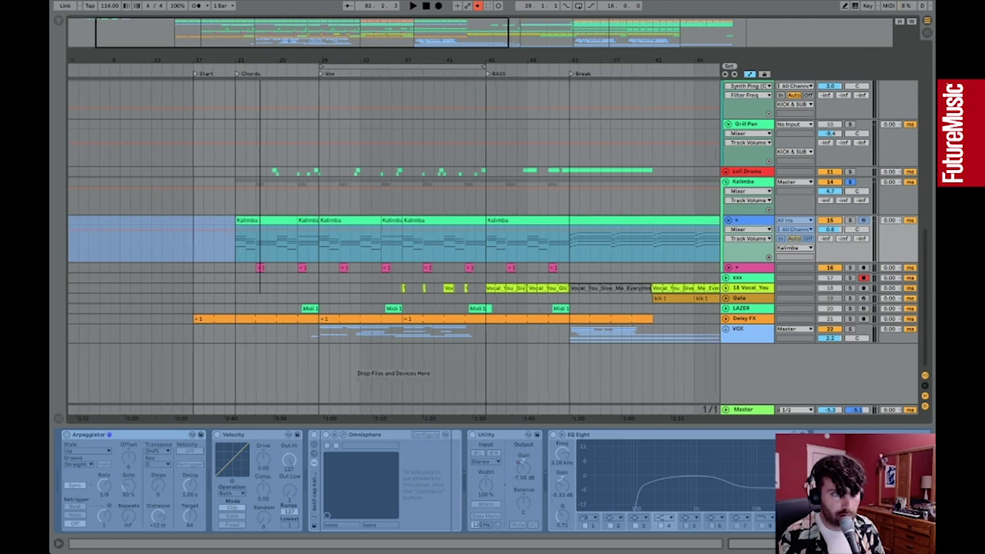
{"action": "left_click", "coordinate": [237, 216]}
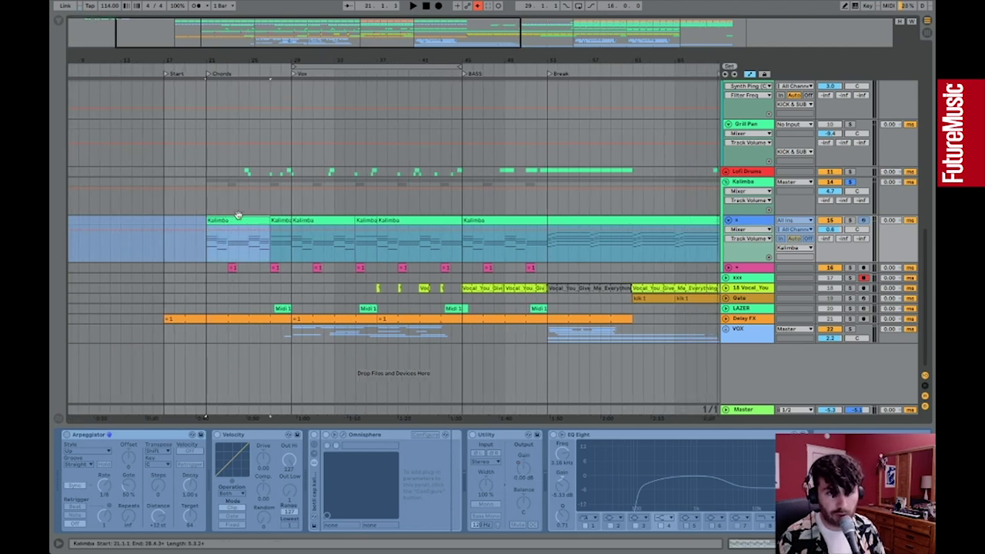
Select the range from Build to DROP on the Grill Pan track, and show the first Kalimba track's device chain
{"action": "left_click_drag", "start_coordinate": [341, 36], "coordinate": [431, 14]}
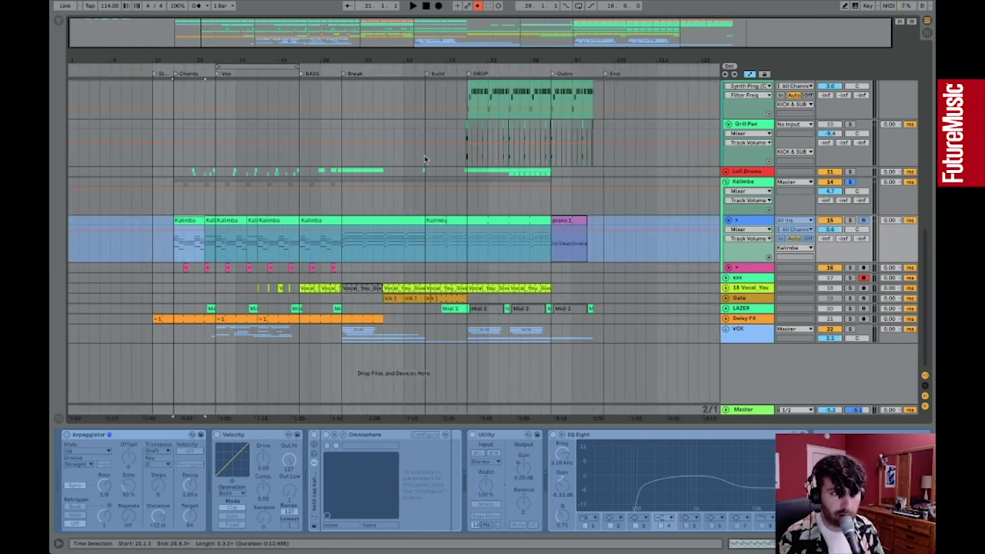
{"action": "left_click_drag", "start_coordinate": [427, 142], "coordinate": [467, 160]}
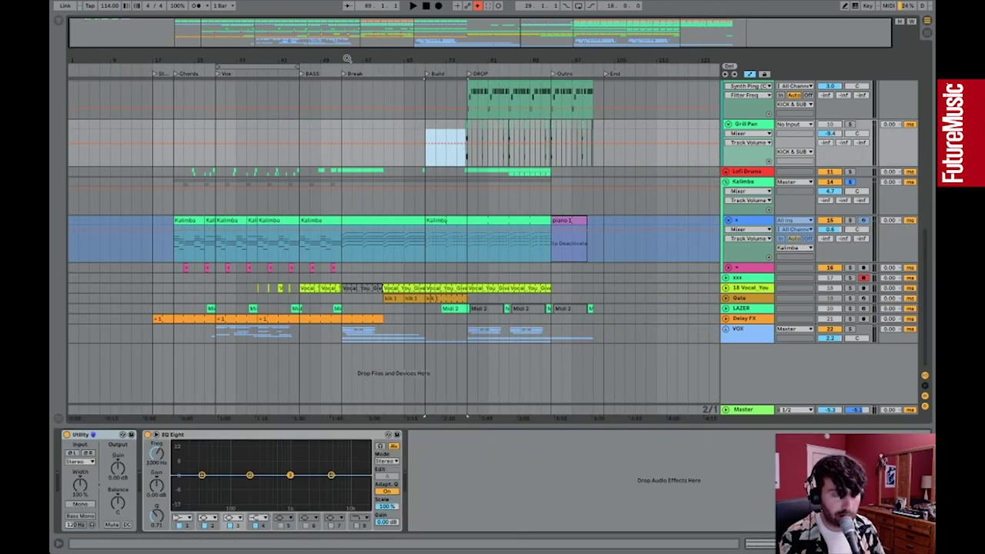
{"action": "mouse_move", "coordinate": [247, 23]}
{"action": "left_mouse_down"}
{"action": "mouse_move", "coordinate": [231, 40]}
{"action": "mouse_move", "coordinate": [253, 36]}
{"action": "left_mouse_up"}
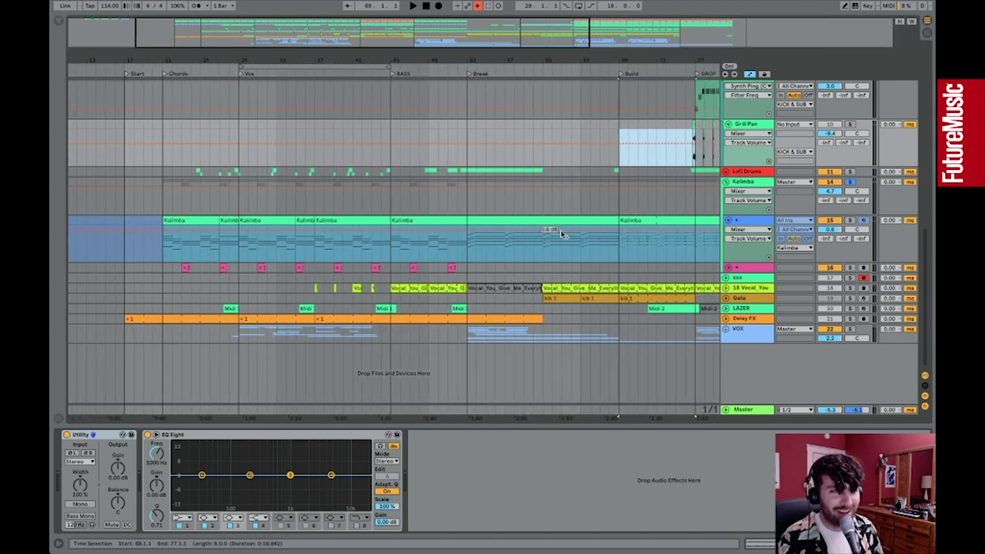
{"action": "left_click", "coordinate": [756, 221]}
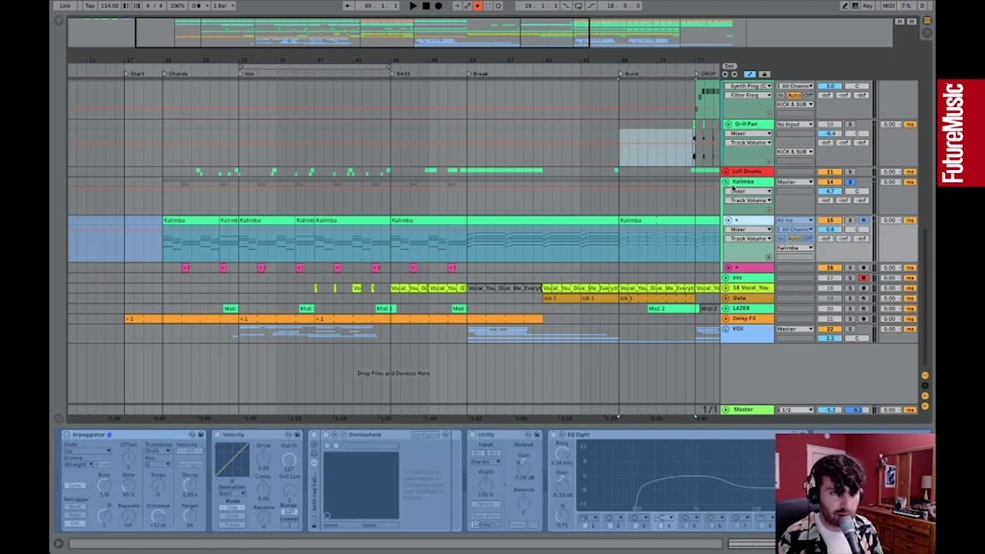
Solo and unfold the 18 Vocal_You track and play its vocal clip from the BASS marker
{"action": "left_click_drag", "start_coordinate": [392, 42], "coordinate": [391, 15]}
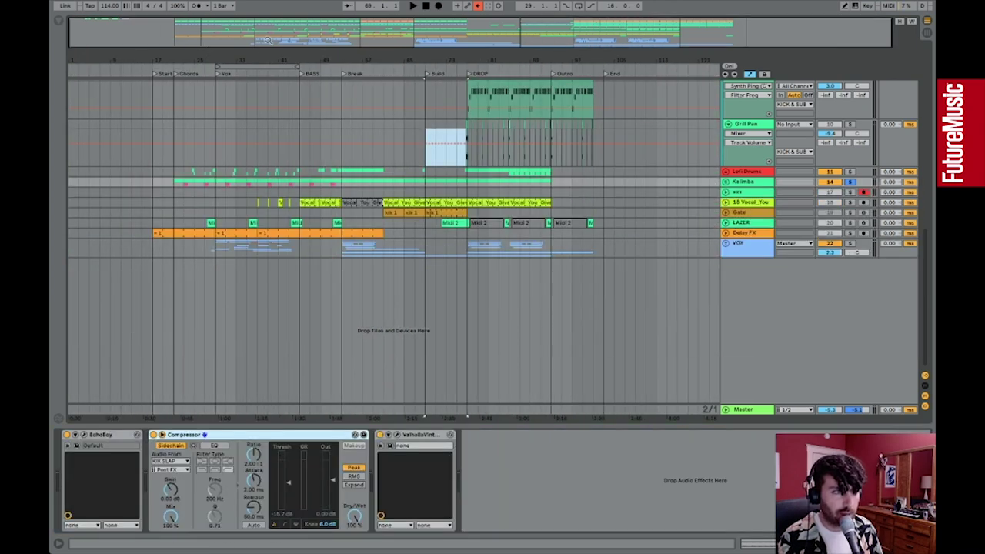
{"action": "left_click_drag", "start_coordinate": [269, 40], "coordinate": [271, 81]}
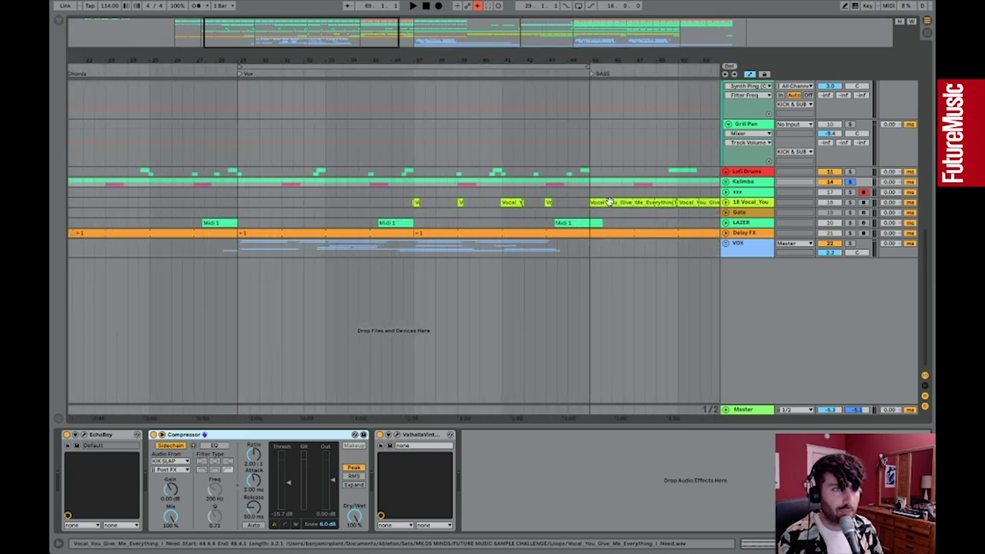
{"action": "left_click", "coordinate": [843, 203]}
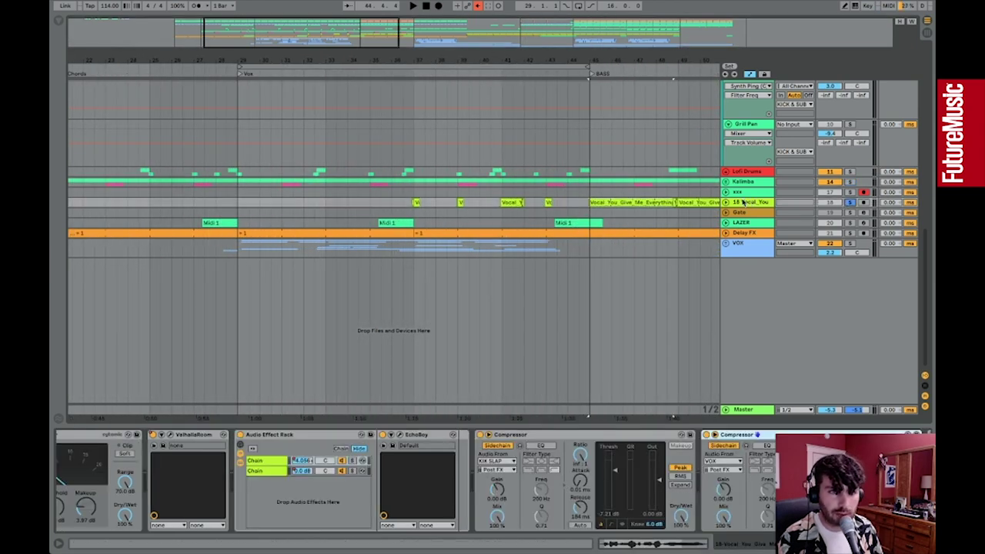
{"action": "left_click", "coordinate": [727, 201]}
{"action": "left_click_drag", "start_coordinate": [357, 43], "coordinate": [443, 43]}
{"action": "key", "text": "space"}
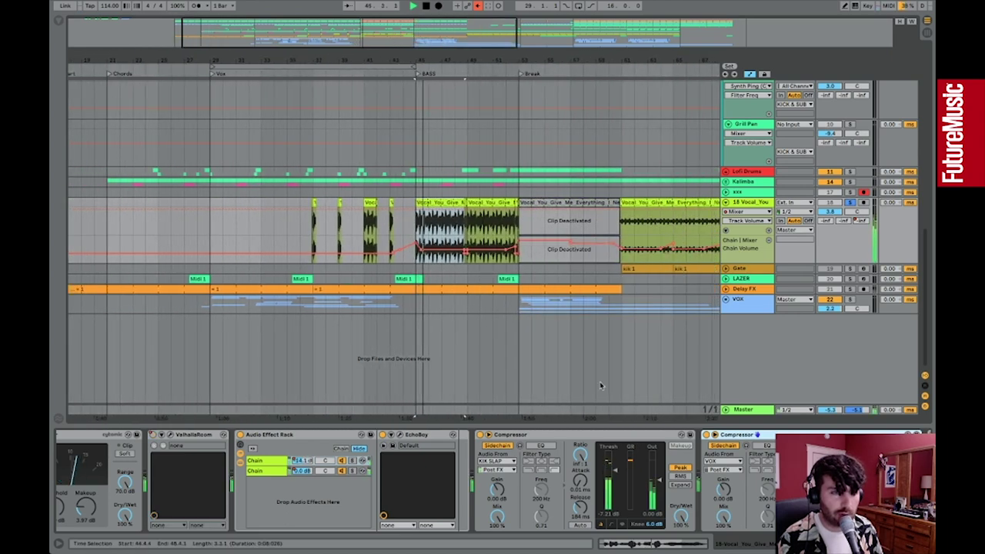
Compare the playing vocal with its Audio Effect Rack switched off and on, and stop playback
{"action": "scroll", "coordinate": [373, 453], "scroll_direction": "left", "scroll_amount": 4}
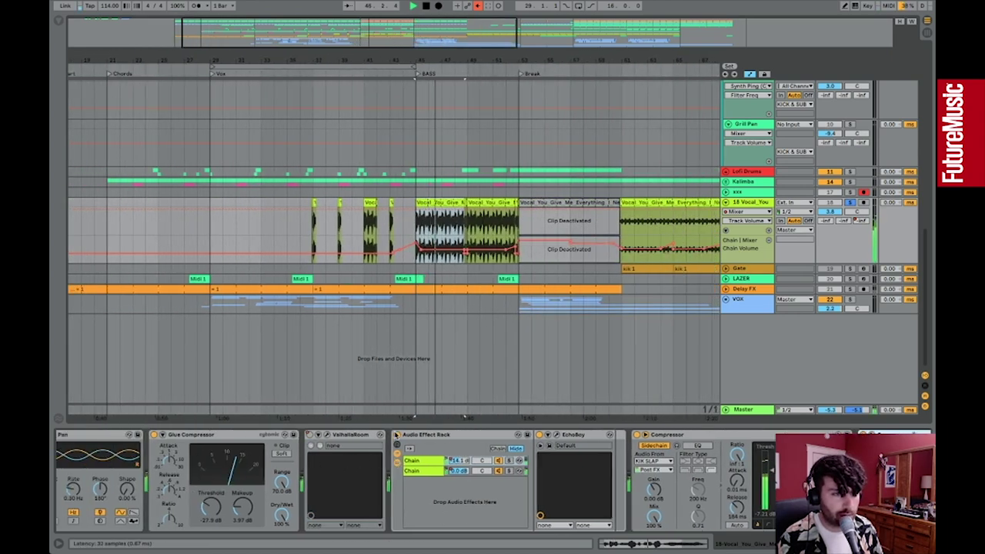
{"action": "left_click", "coordinate": [397, 435]}
{"action": "left_click", "coordinate": [397, 435]}
{"action": "key", "text": "space"}
Open the vocal clip at the BASS marker and inspect its transpose setting and the track's surrounding clips
{"action": "double_click", "coordinate": [444, 205]}
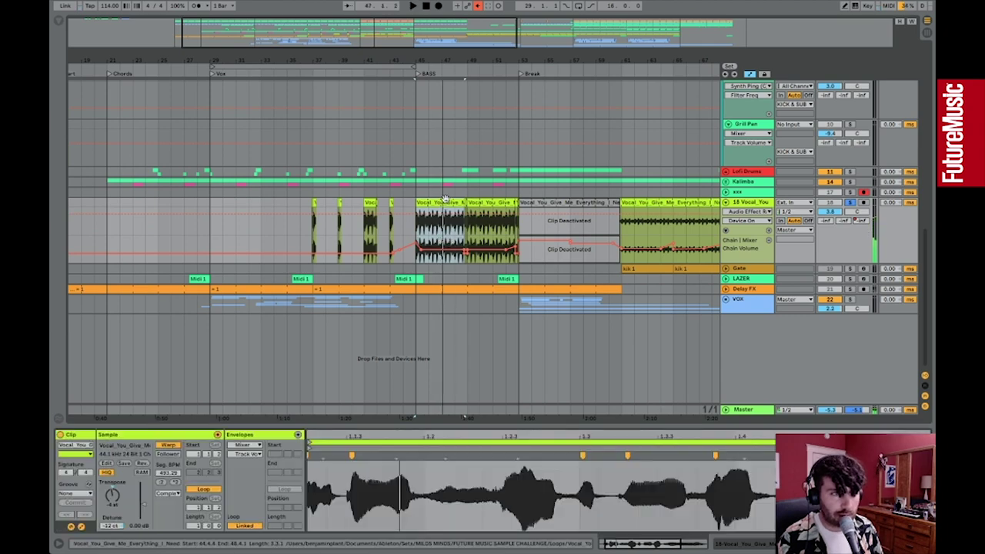
{"action": "left_click_drag", "start_coordinate": [404, 22], "coordinate": [370, 36]}
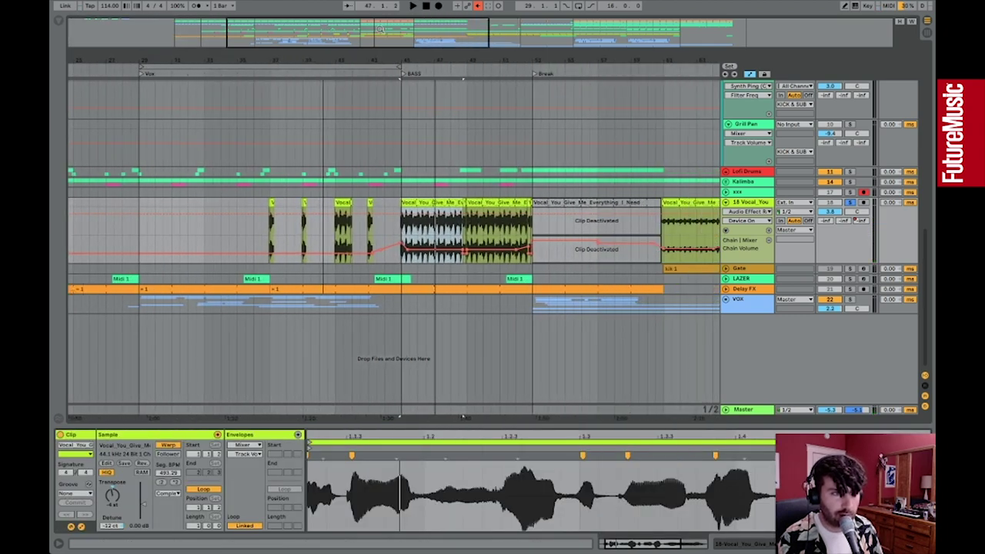
{"action": "left_click", "coordinate": [118, 498]}
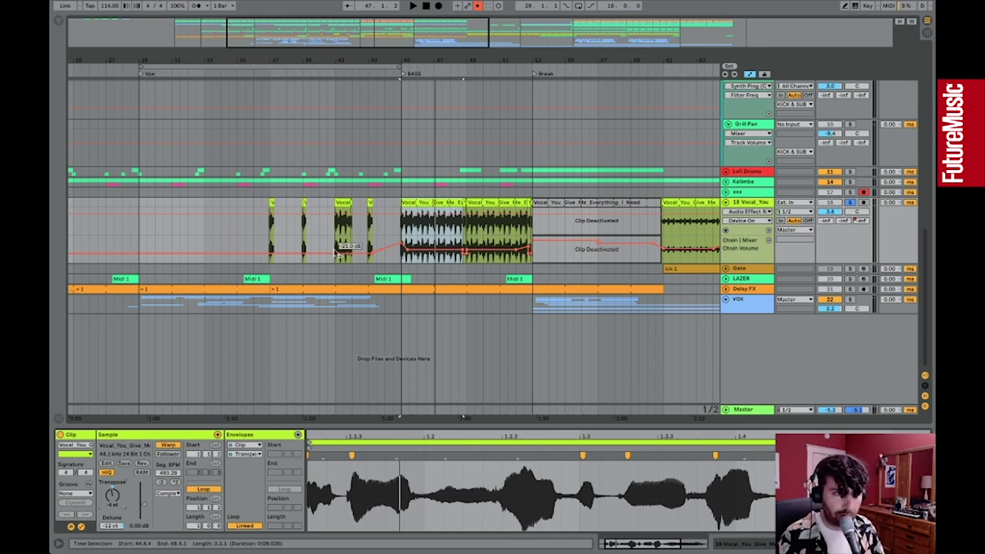
{"action": "left_click_drag", "start_coordinate": [500, 60], "coordinate": [425, 47]}
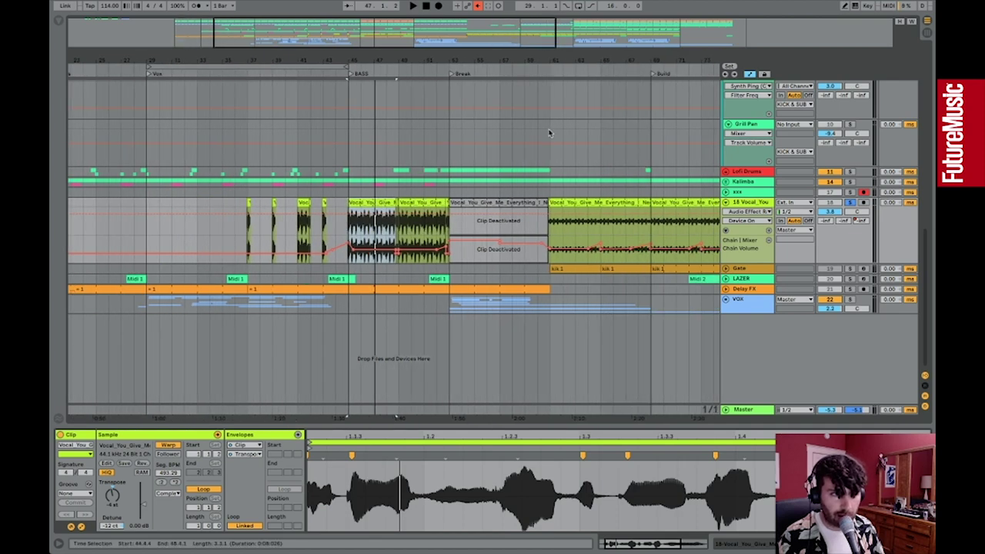
Show the 18 Vocal_You track's device chain from its start, inspect the UAD Antares Auto-Tune Realtime settings and close the plug-in
{"action": "left_click", "coordinate": [744, 202]}
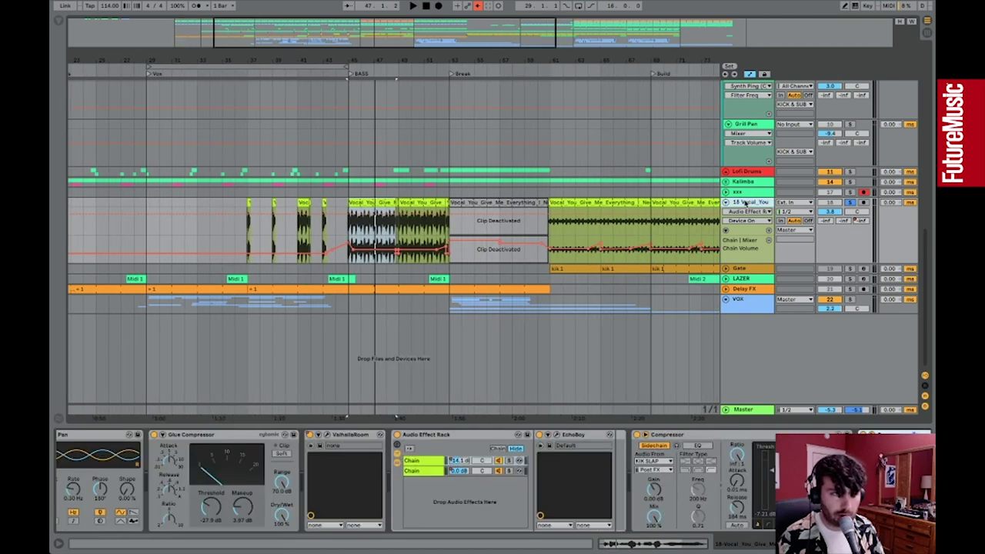
{"action": "scroll", "coordinate": [291, 468], "scroll_direction": "left", "scroll_amount": 5}
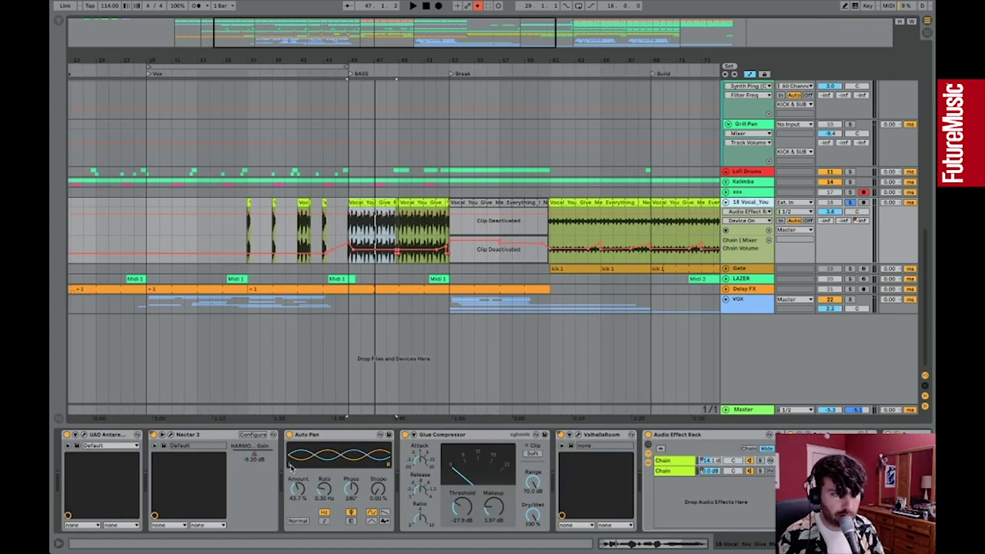
{"action": "left_click", "coordinate": [84, 435]}
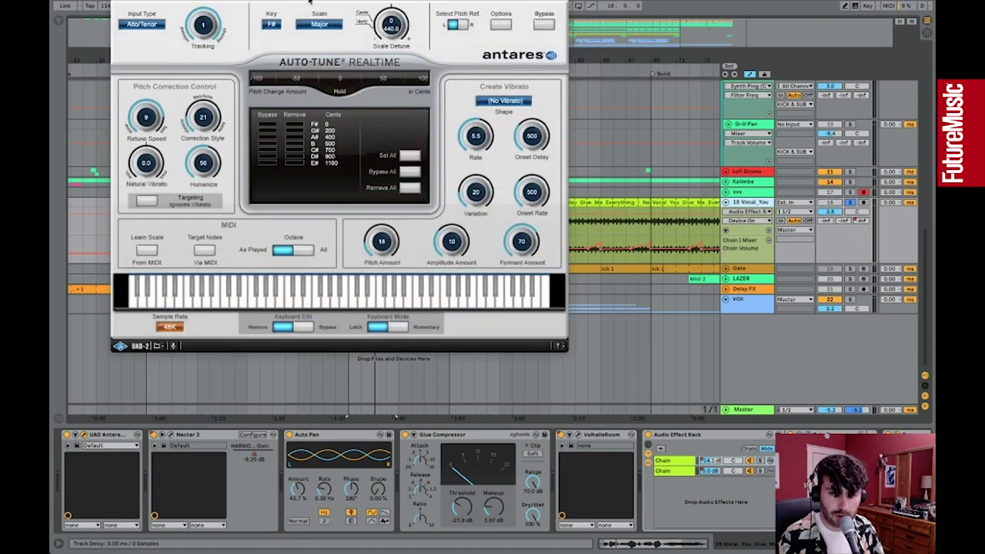
{"action": "left_click_drag", "start_coordinate": [303, 0], "coordinate": [404, 90]}
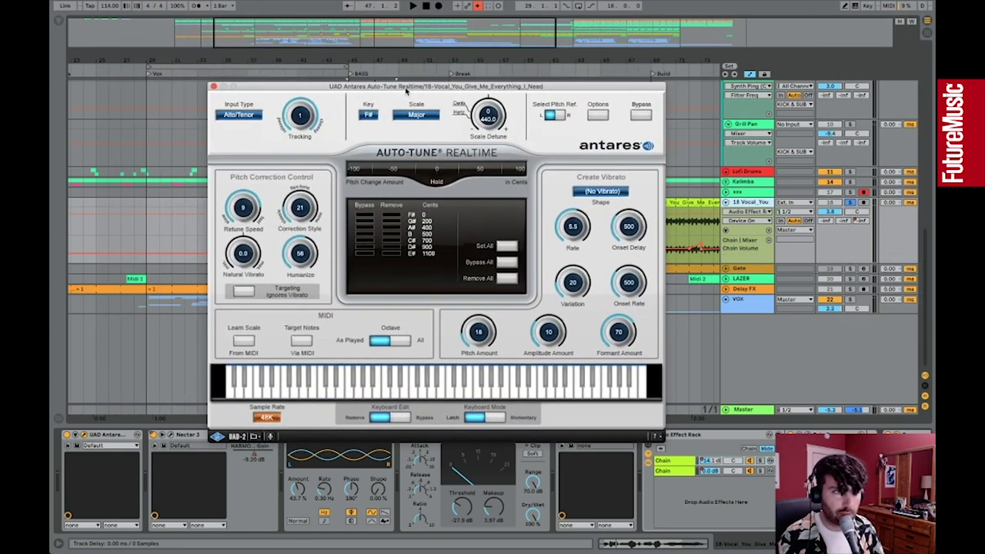
{"action": "left_click", "coordinate": [215, 88]}
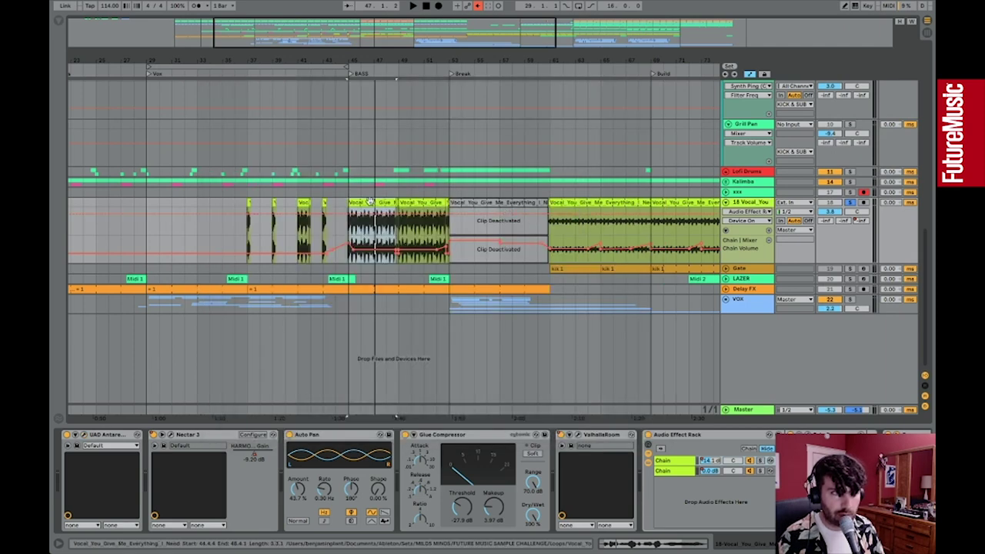
Bring back the vocal clip's details and display its Transpose envelope in an enlarged clip view
{"action": "key", "text": "shift+Tab"}
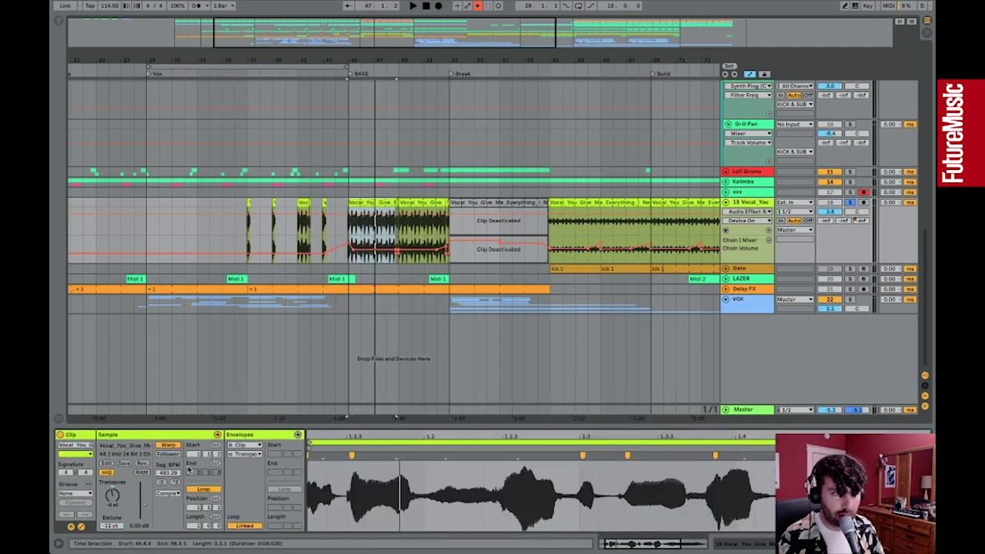
{"action": "left_click", "coordinate": [80, 527]}
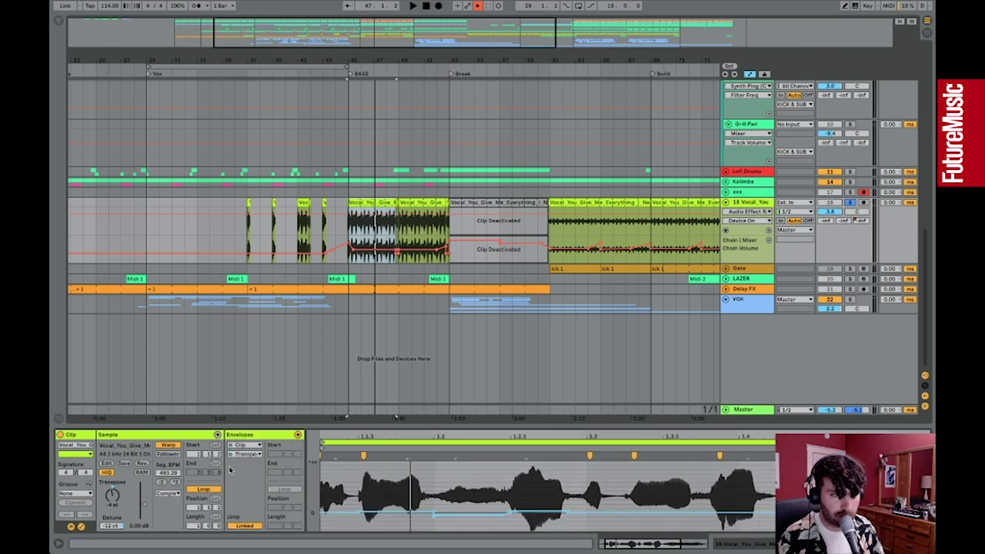
{"action": "left_click", "coordinate": [244, 454]}
{"action": "left_click", "coordinate": [253, 468]}
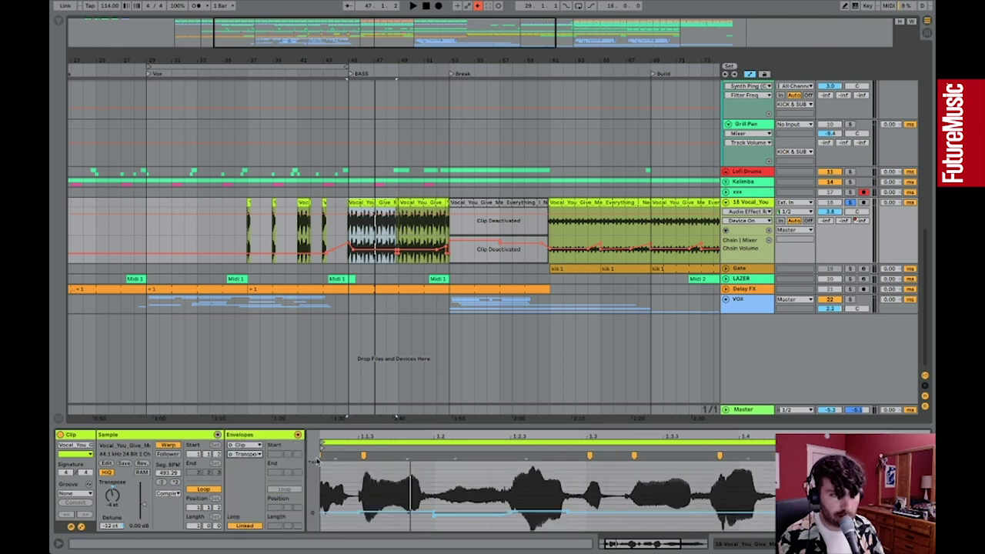
{"action": "left_click_drag", "start_coordinate": [370, 425], "coordinate": [370, 271]}
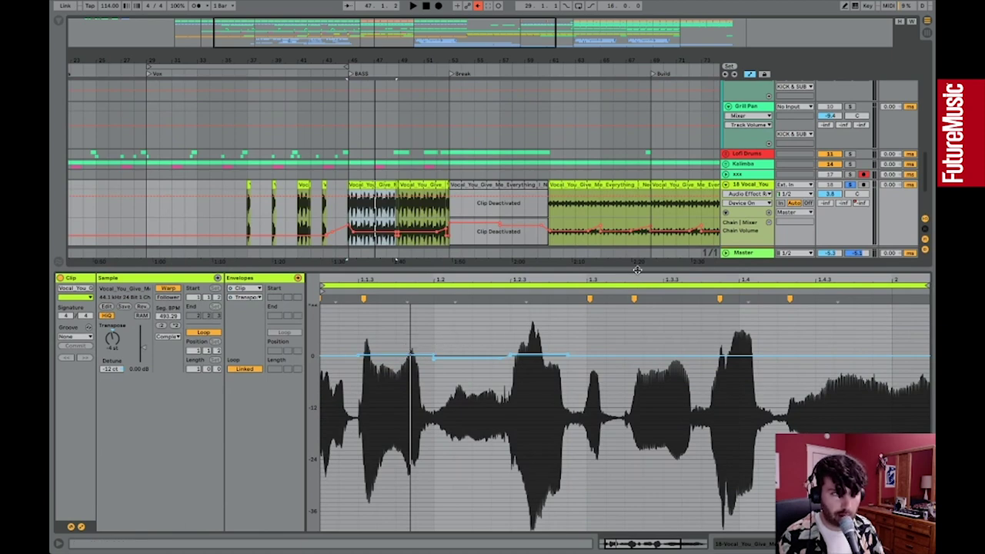
{"action": "left_click_drag", "start_coordinate": [637, 269], "coordinate": [626, 353]}
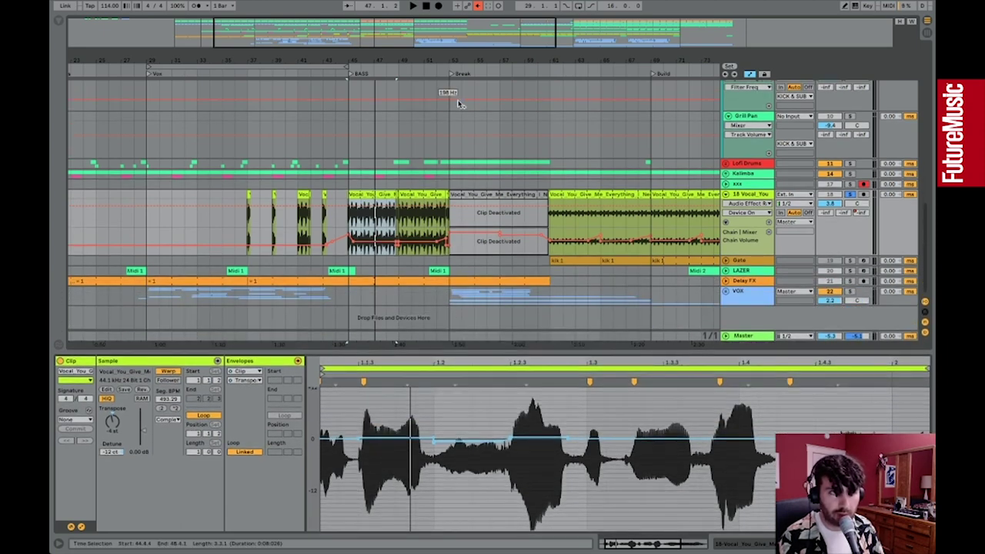
Return to the 18 Vocal_You track's device chain and open Nectar 3 to view its Harmony module
{"action": "left_click_drag", "start_coordinate": [433, 45], "coordinate": [352, 53]}
{"action": "left_click_drag", "start_coordinate": [389, 355], "coordinate": [393, 382]}
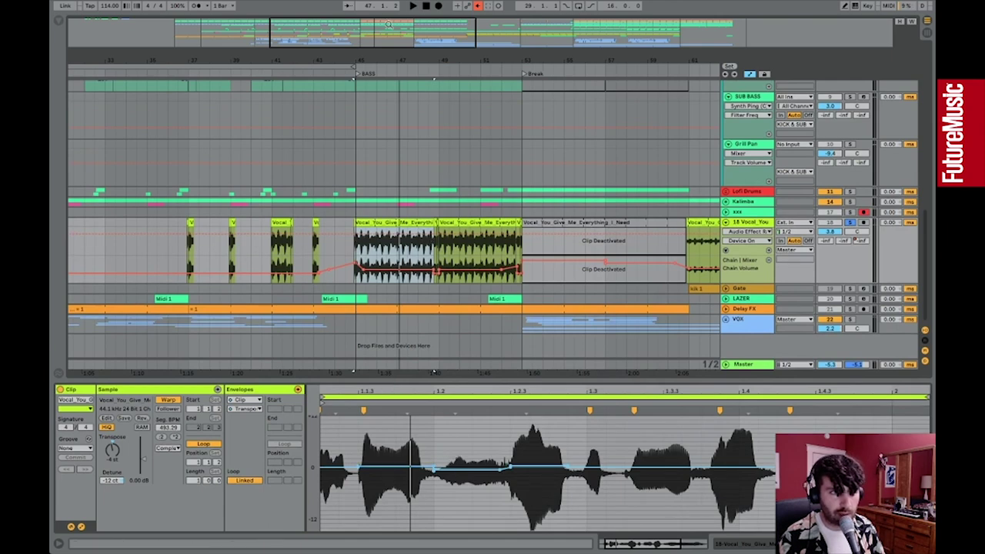
{"action": "mouse_move", "coordinate": [388, 31]}
{"action": "left_mouse_down"}
{"action": "mouse_move", "coordinate": [387, 20]}
{"action": "mouse_move", "coordinate": [376, 33]}
{"action": "mouse_move", "coordinate": [379, 24]}
{"action": "left_mouse_up"}
{"action": "scroll", "coordinate": [505, 204], "scroll_direction": "left", "scroll_amount": 1}
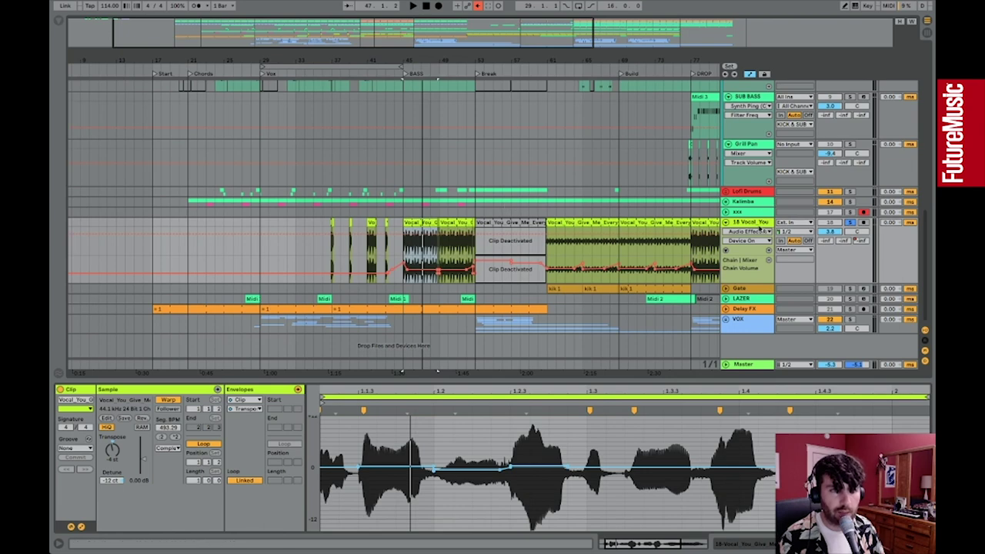
{"action": "left_click", "coordinate": [753, 231]}
{"action": "left_click", "coordinate": [753, 224]}
{"action": "double_click", "coordinate": [753, 222]}
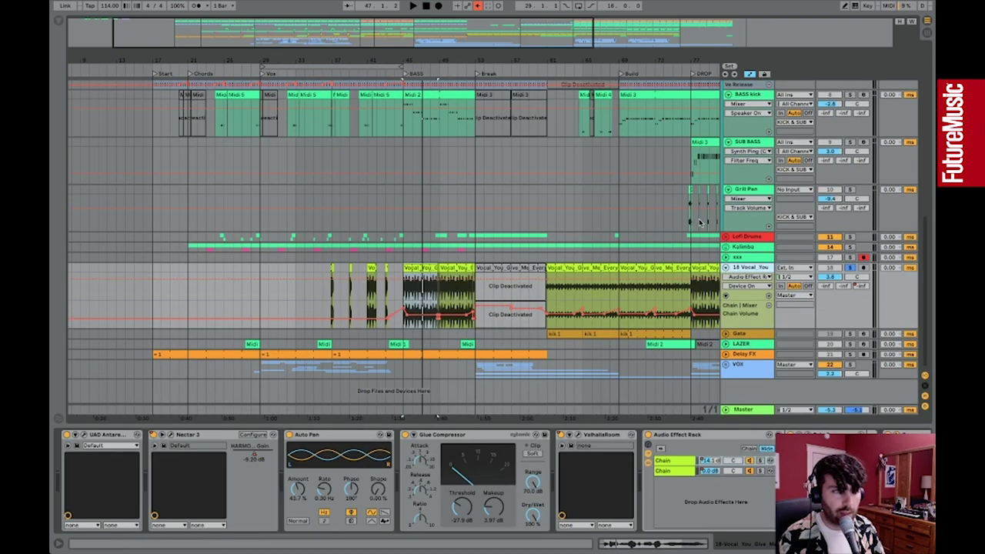
{"action": "left_click", "coordinate": [170, 436]}
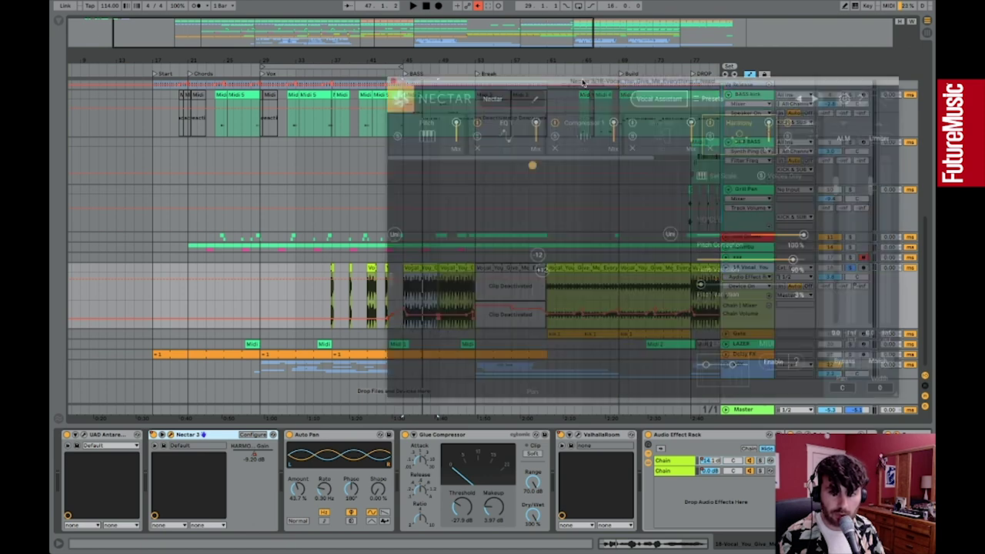
{"action": "left_click_drag", "start_coordinate": [583, 79], "coordinate": [410, 101]}
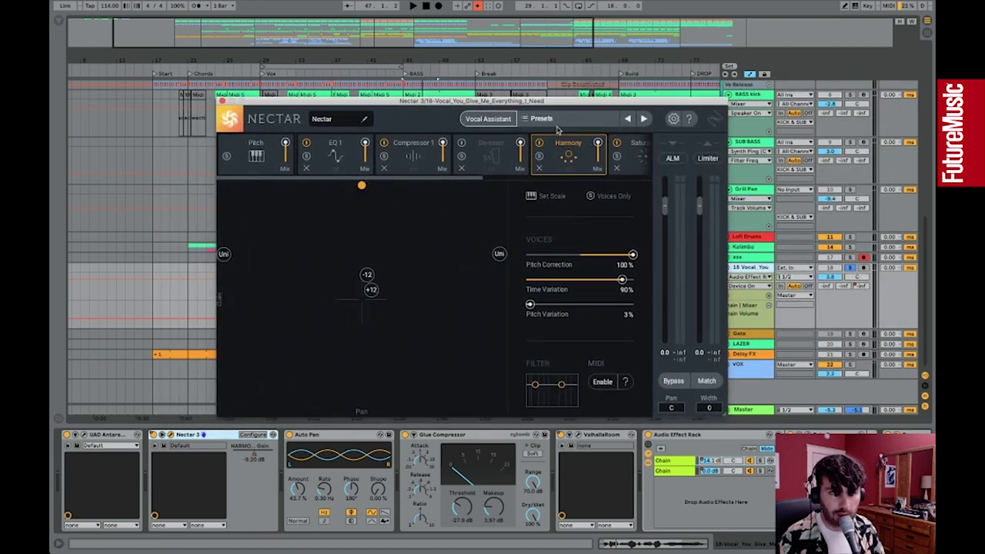
Add a unison voice in Nectar 3's Harmony module, place it at about -5.0 gain and 54.7 pan, and close the plug-in
{"action": "left_click", "coordinate": [359, 238]}
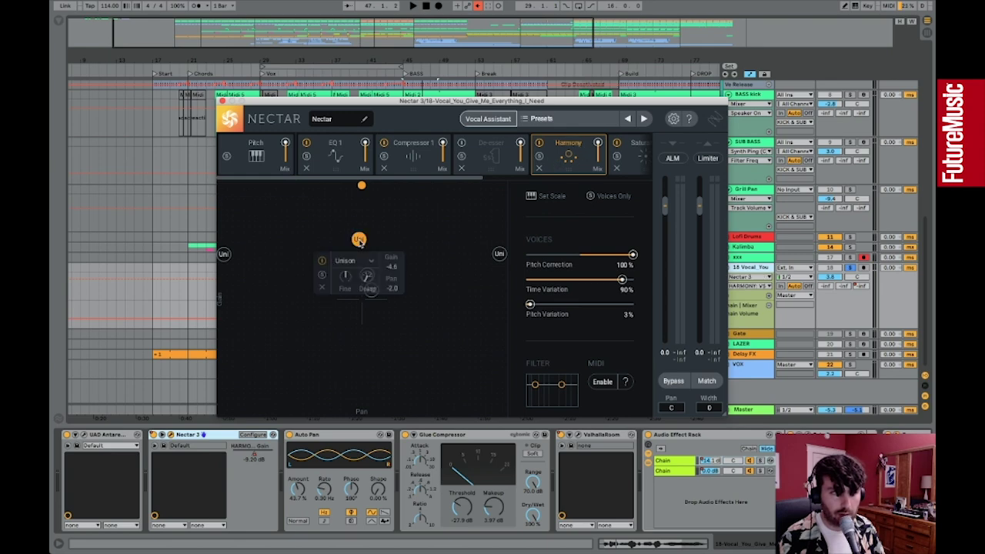
{"action": "left_click", "coordinate": [260, 208]}
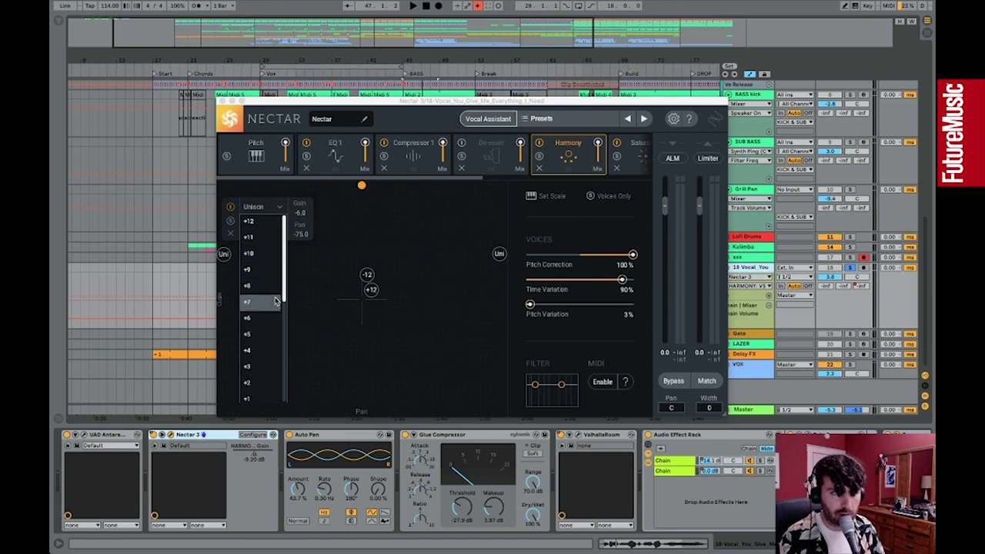
{"action": "left_click", "coordinate": [247, 200]}
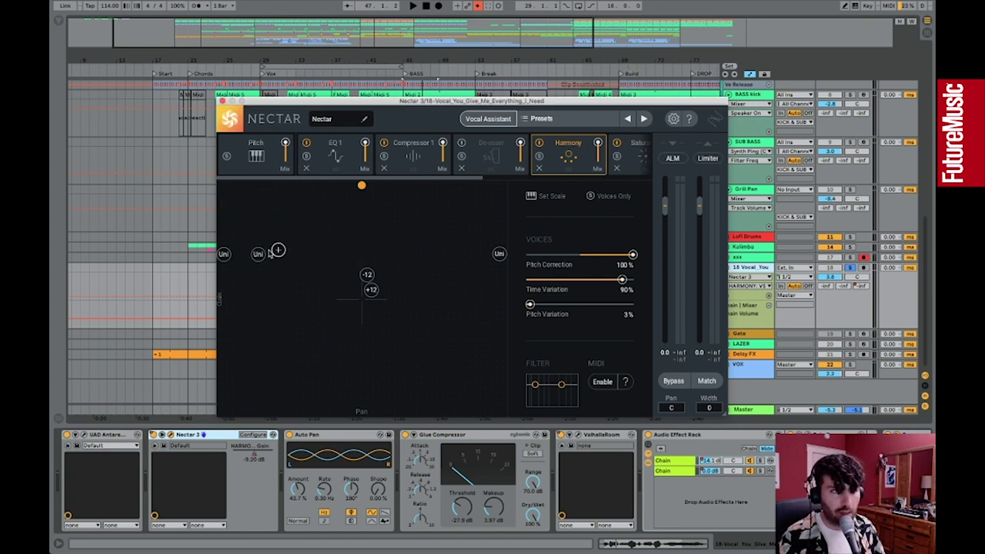
{"action": "left_click_drag", "start_coordinate": [259, 253], "coordinate": [436, 245]}
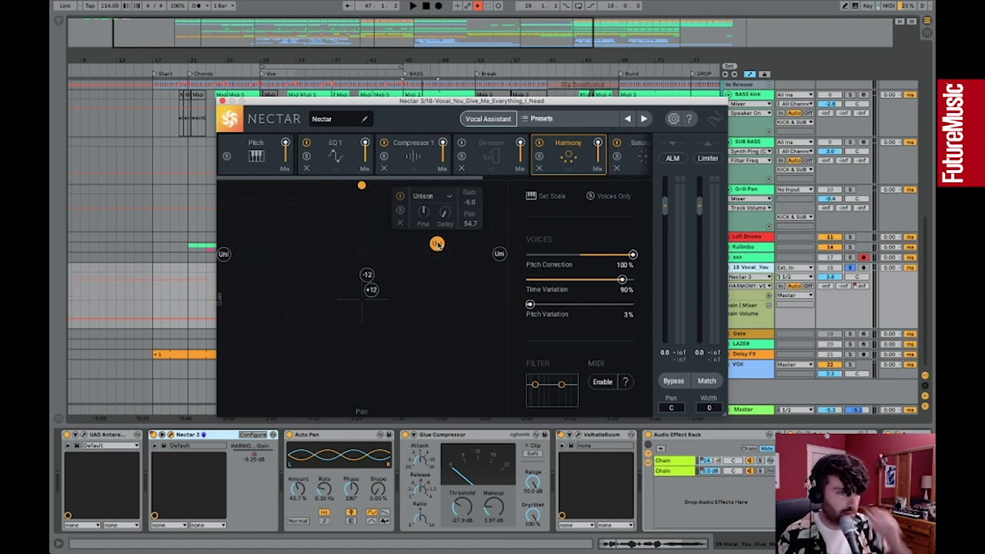
{"action": "left_click", "coordinate": [223, 101]}
Play the vocal from the BASS marker with Nectar 3 on, then compare it with Nectar 3 switched off
{"action": "key", "text": "space"}
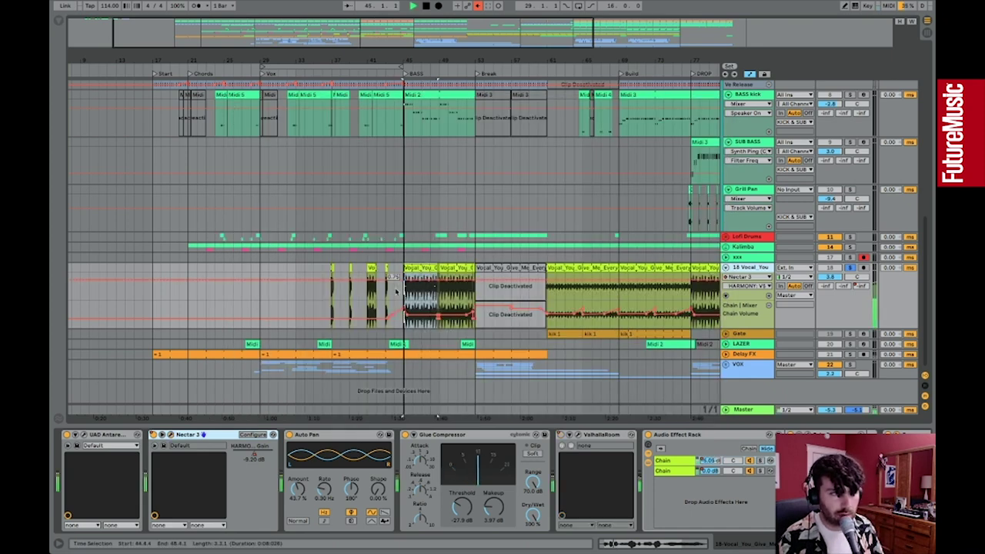
{"action": "key", "text": "space"}
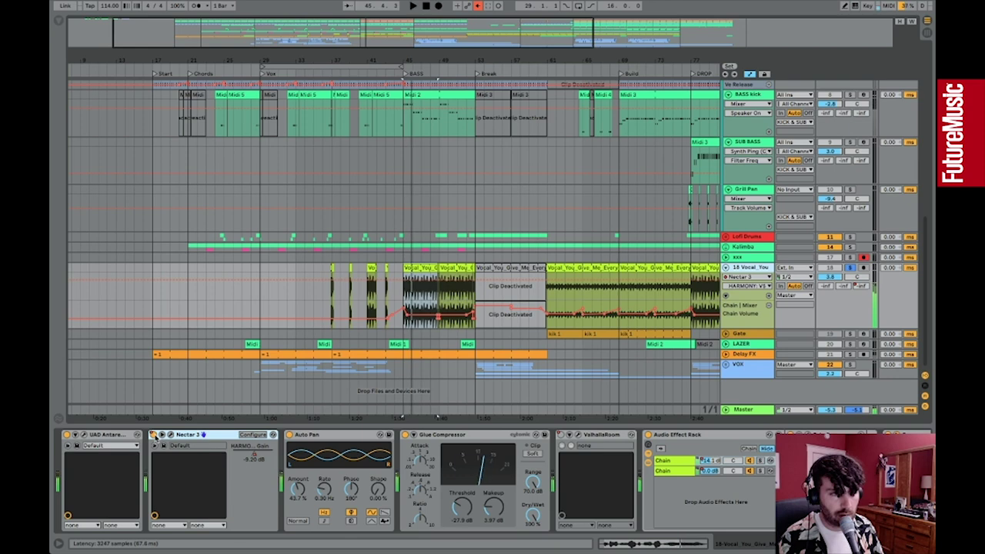
{"action": "left_click", "coordinate": [152, 434]}
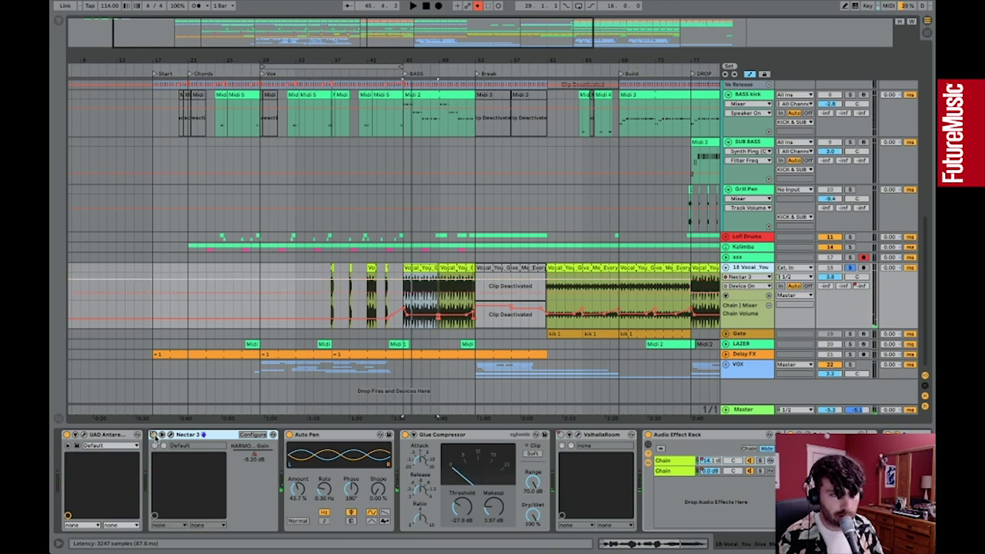
{"action": "key", "text": "space"}
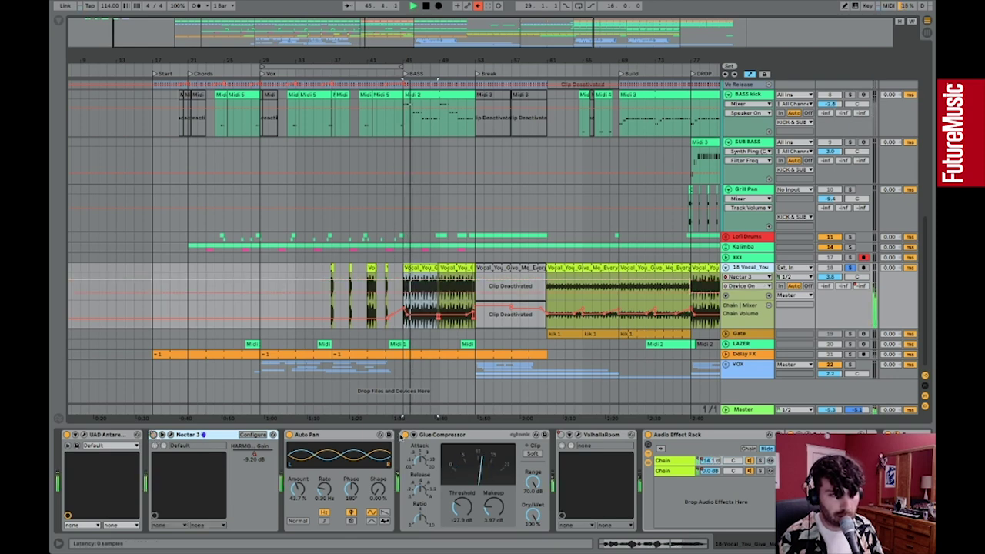
Listen with the Audio Effect Rack switched off, stop playback and switch Nectar 3 back on
{"action": "left_click", "coordinate": [648, 436]}
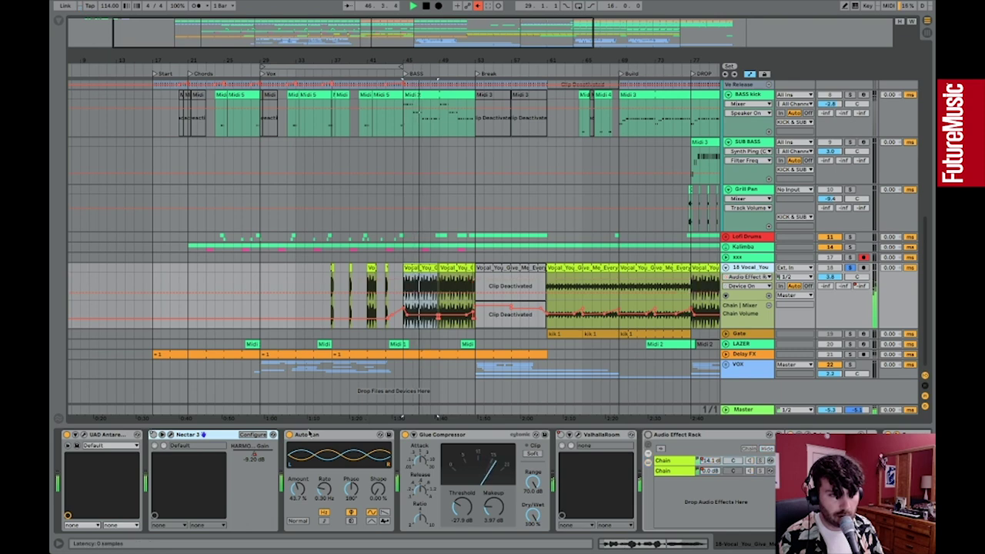
{"action": "scroll", "coordinate": [705, 476], "scroll_direction": "right", "scroll_amount": 8}
{"action": "scroll", "coordinate": [704, 476], "scroll_direction": "right", "scroll_amount": 6}
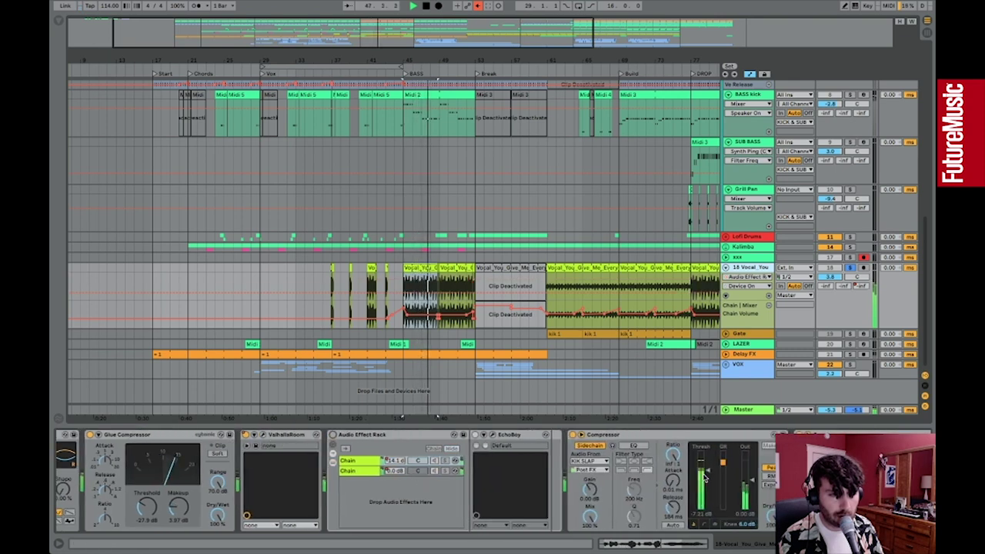
{"action": "scroll", "coordinate": [705, 476], "scroll_direction": "left", "scroll_amount": 10}
{"action": "key", "text": "space"}
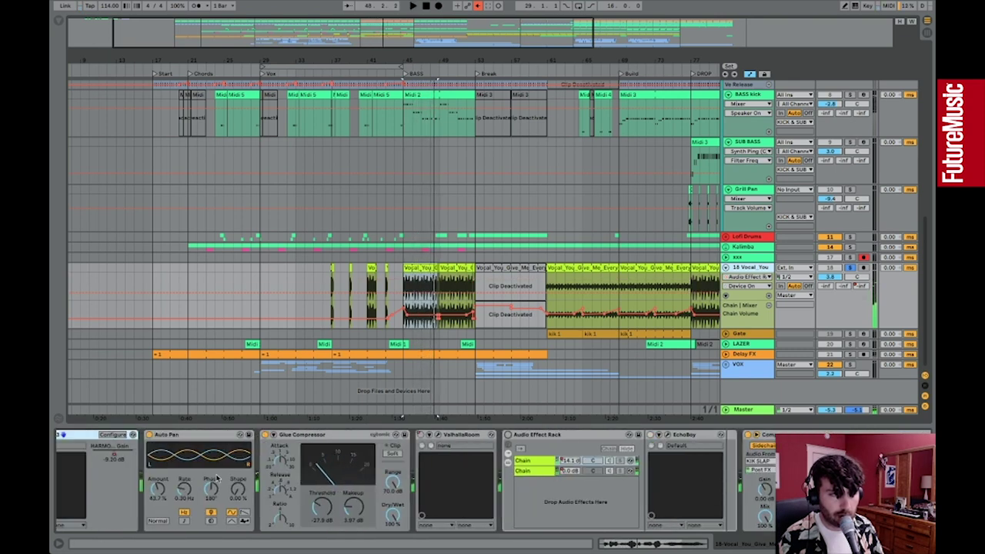
{"action": "scroll", "coordinate": [215, 468], "scroll_direction": "left", "scroll_amount": 5}
{"action": "left_click", "coordinate": [152, 435]}
{"action": "left_click", "coordinate": [152, 436]}
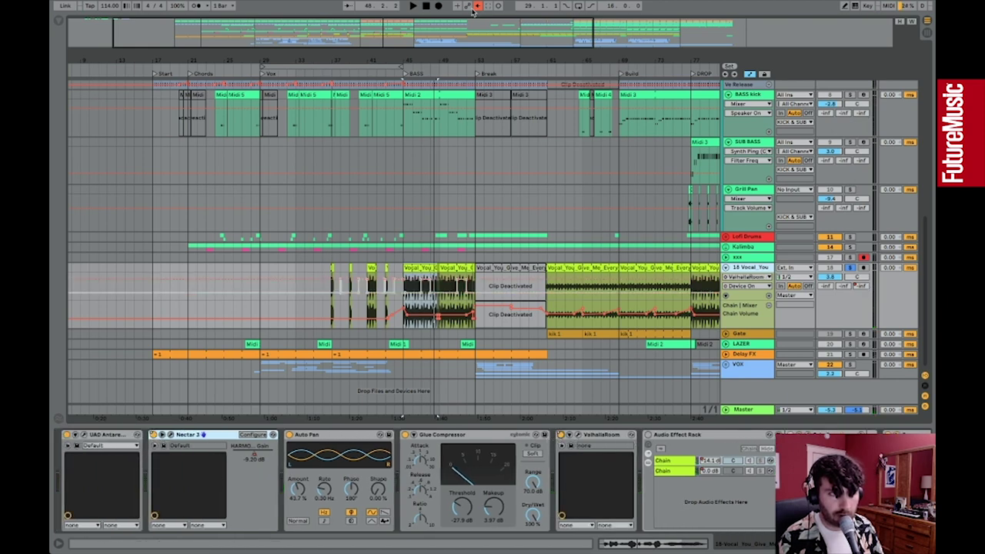
Show ValhallaRoom's Device On automation around the BASS marker and select bar 47 on the vocal track
{"action": "left_click", "coordinate": [614, 464]}
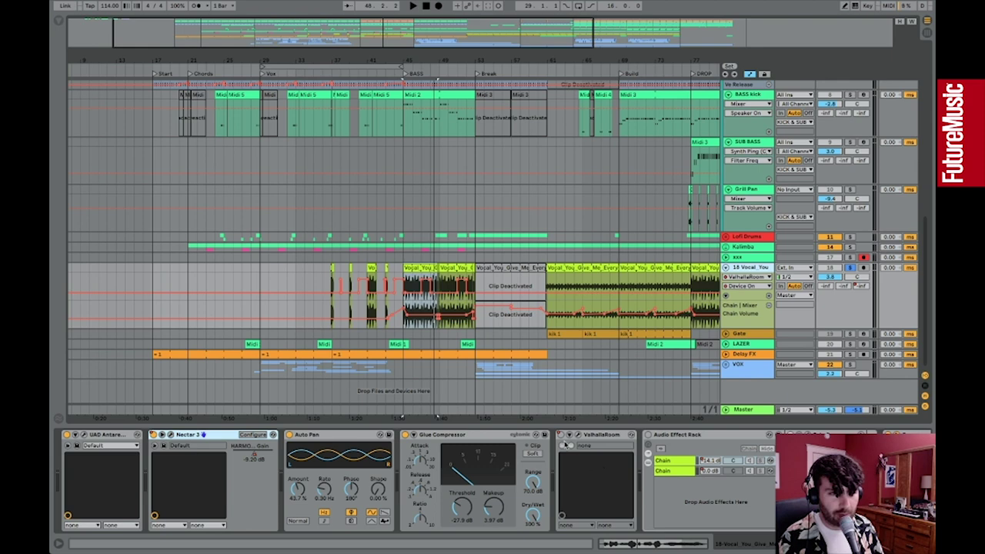
{"action": "left_click_drag", "start_coordinate": [463, 61], "coordinate": [463, 100]}
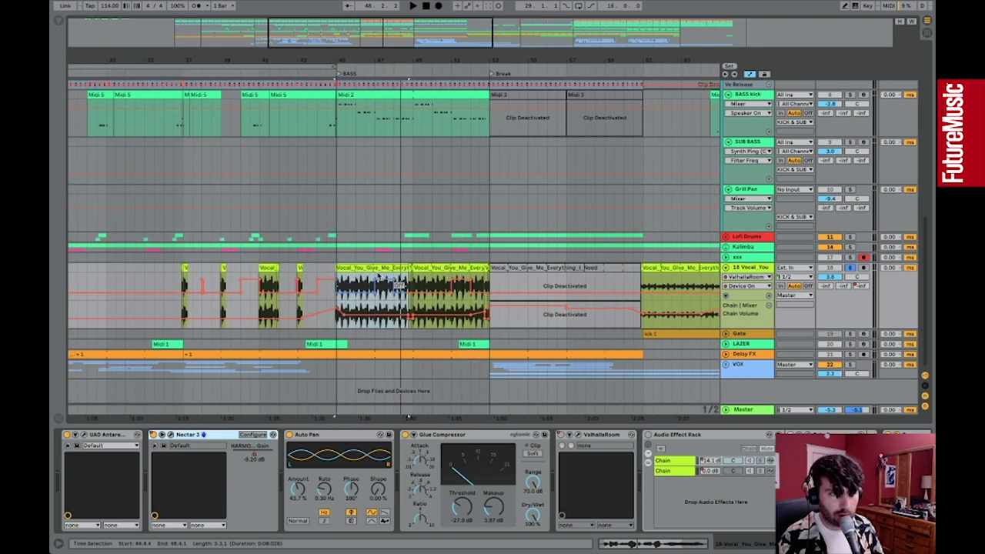
{"action": "left_click_drag", "start_coordinate": [374, 300], "coordinate": [407, 302]}
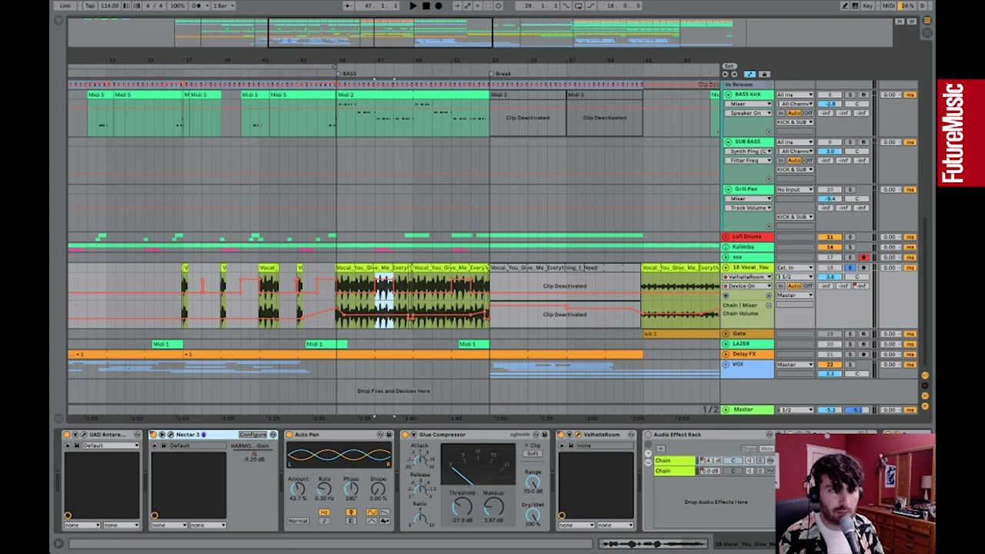
Inspect ValhallaRoom's reverb settings, close the plug-in and play the automated vocal section from bar 46
{"action": "left_click", "coordinate": [577, 434]}
{"action": "left_click_drag", "start_coordinate": [628, 1], "coordinate": [397, 84]}
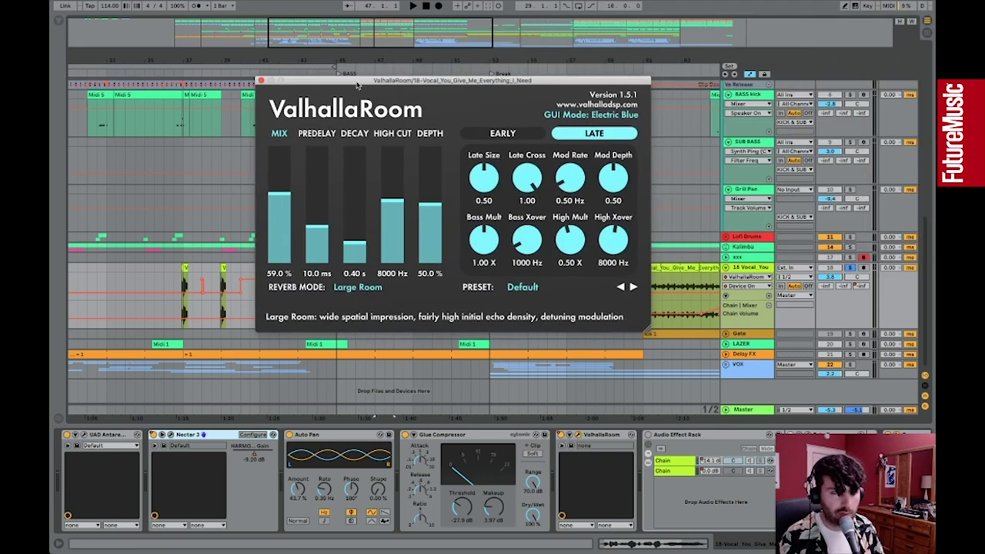
{"action": "left_click", "coordinate": [260, 80]}
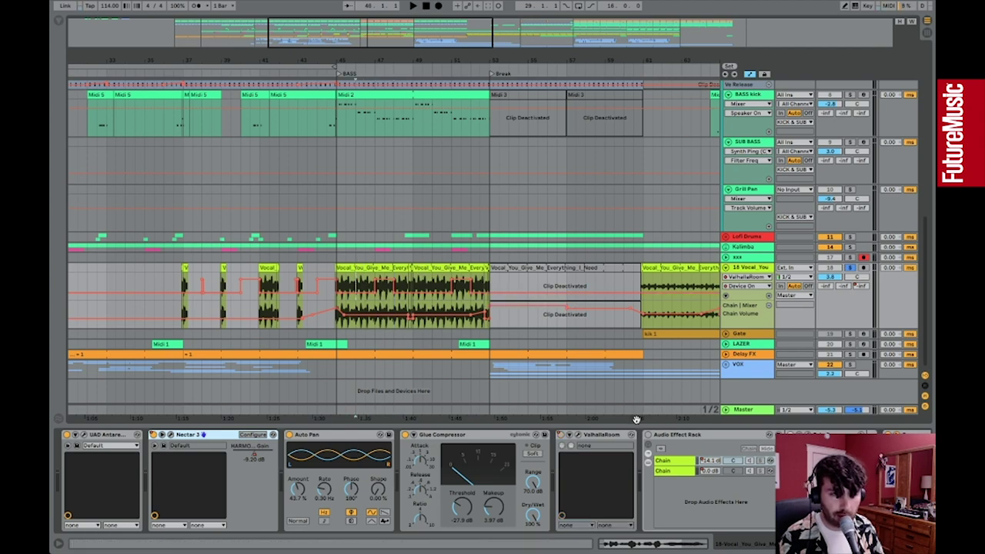
{"action": "key", "text": "space"}
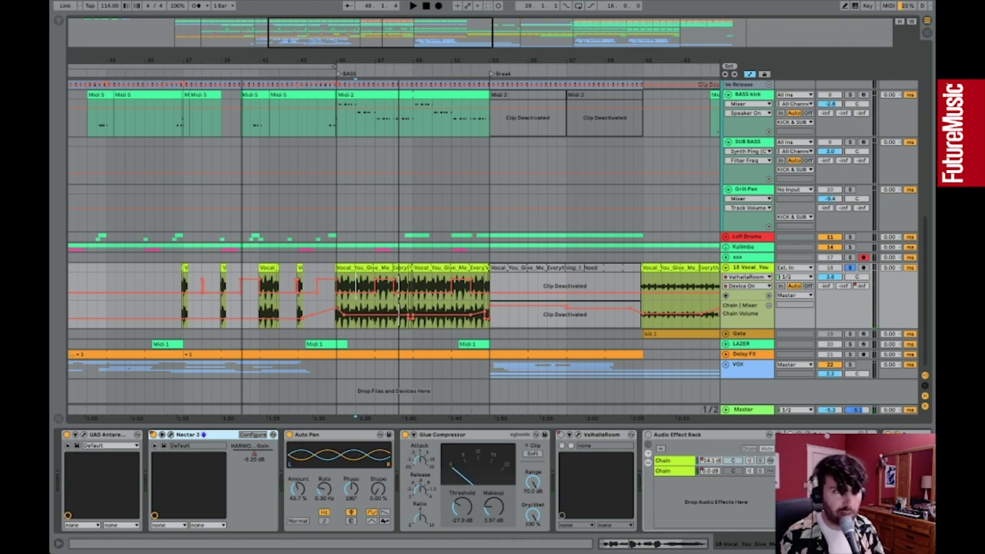
Bring the Break, Build and DROP sections into view and switch the vocal's Audio Effect Rack back on
{"action": "left_click_drag", "start_coordinate": [326, 49], "coordinate": [381, 41]}
{"action": "scroll", "coordinate": [620, 506], "scroll_direction": "right", "scroll_amount": 5}
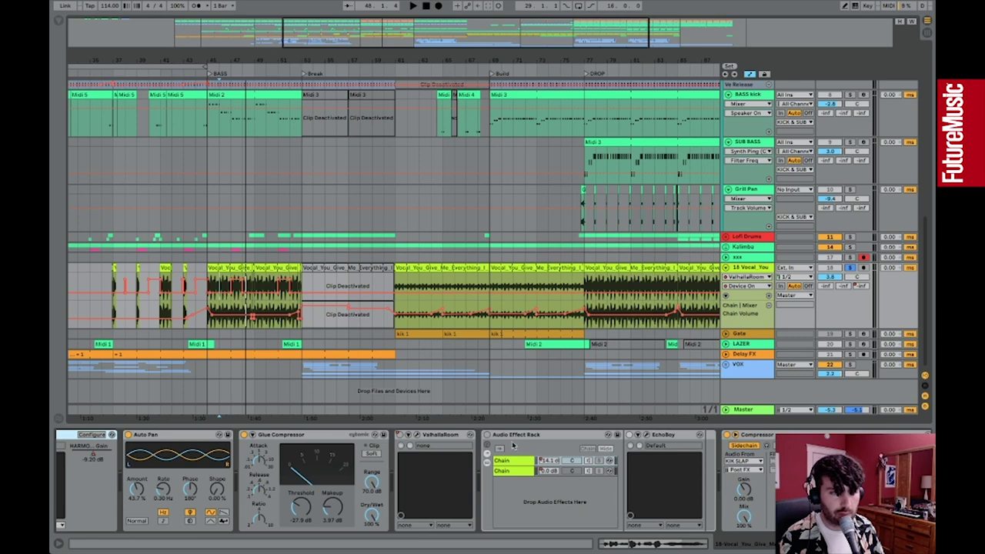
{"action": "left_click", "coordinate": [485, 435]}
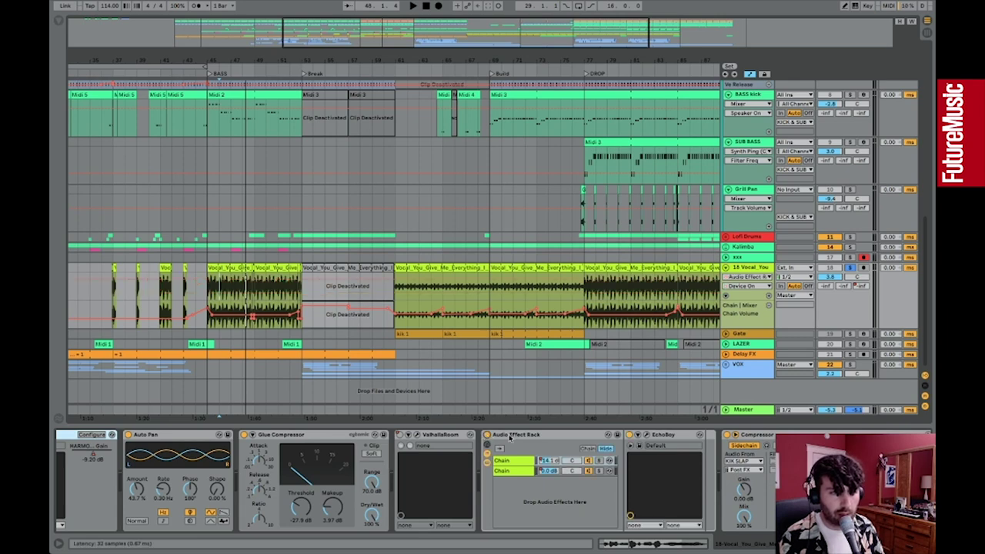
Show the Chain Volume automation of the Audio Effect Rack's first chain on the vocal track, view EchoBoy's settings and close the plug-in
{"action": "left_click", "coordinate": [553, 464]}
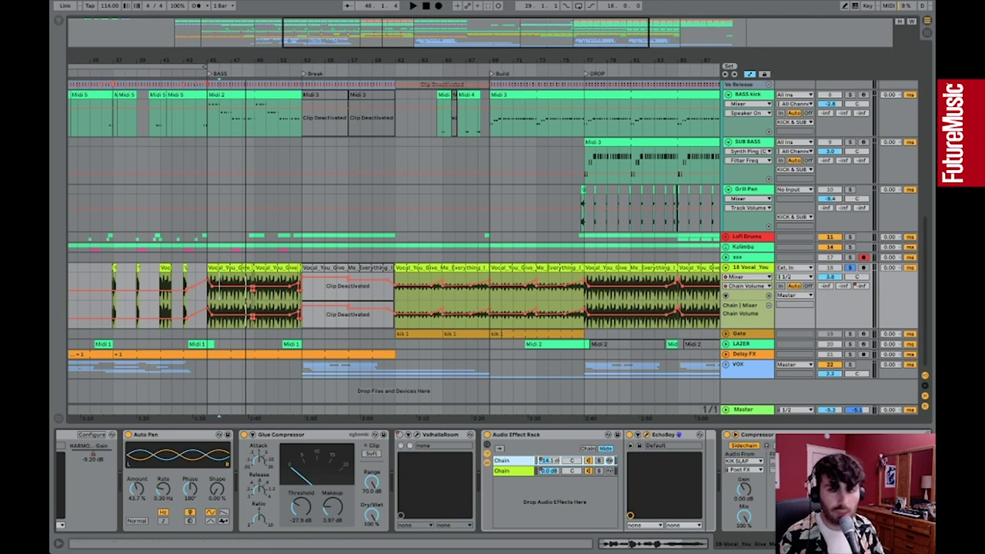
{"action": "left_click_drag", "start_coordinate": [408, 57], "coordinate": [422, 107]}
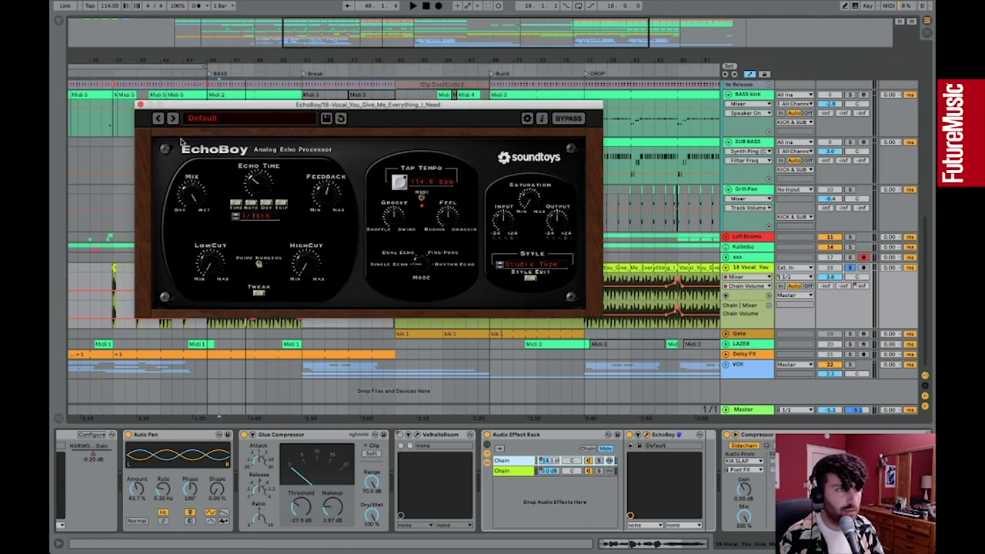
{"action": "left_click", "coordinate": [140, 106]}
Select the rack's first chain and play the soloed vocal from bar 52 to hear its volume automation leading into the Break
{"action": "left_click", "coordinate": [526, 435]}
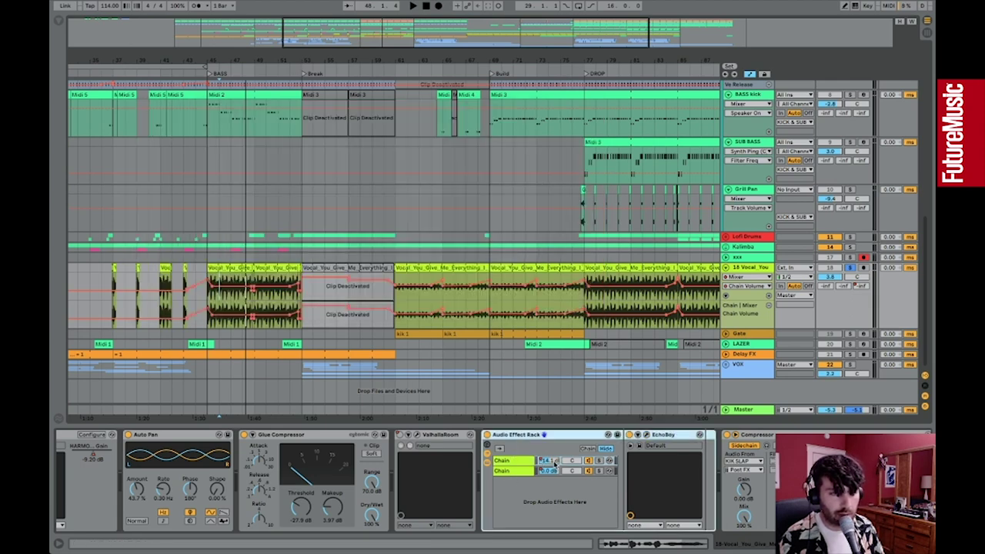
{"action": "left_click_drag", "start_coordinate": [325, 43], "coordinate": [255, 43]}
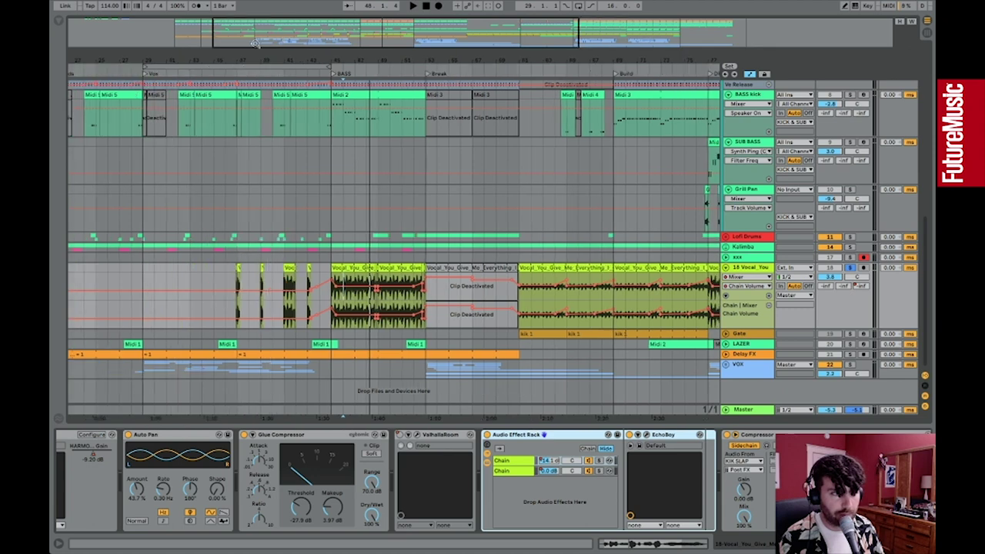
{"action": "left_click", "coordinate": [613, 465]}
{"action": "left_click_drag", "start_coordinate": [360, 42], "coordinate": [361, 86]}
{"action": "left_click", "coordinate": [533, 311]}
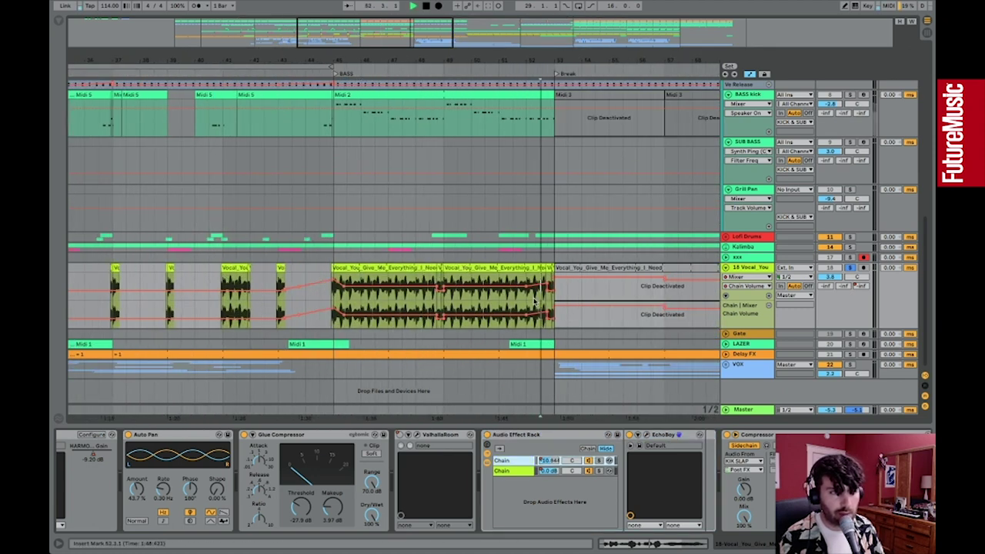
{"action": "key", "text": "space"}
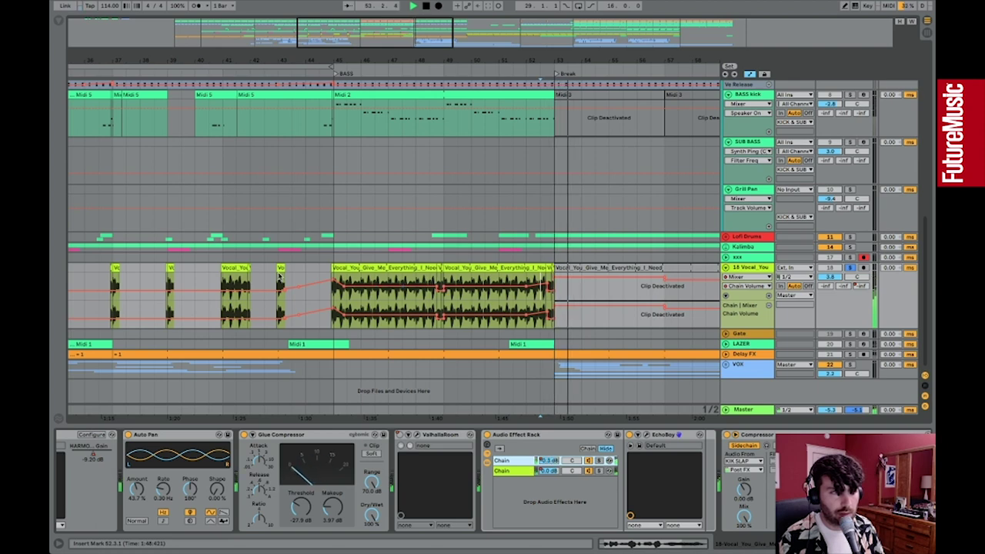
Inspect EchoBoy's echo settings while the vocal plays and close the plug-in
{"action": "left_click_drag", "start_coordinate": [652, 60], "coordinate": [393, 49]}
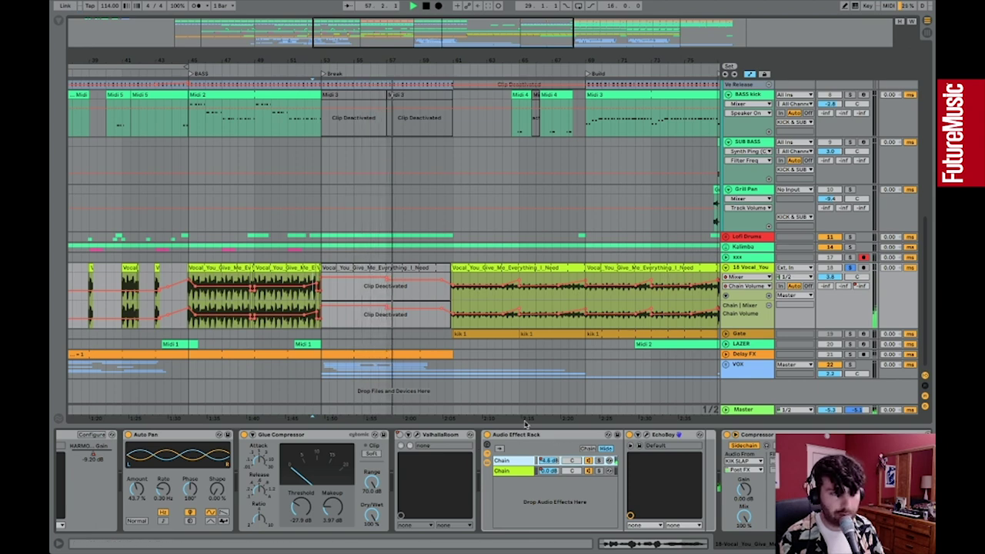
{"action": "left_click", "coordinate": [637, 434]}
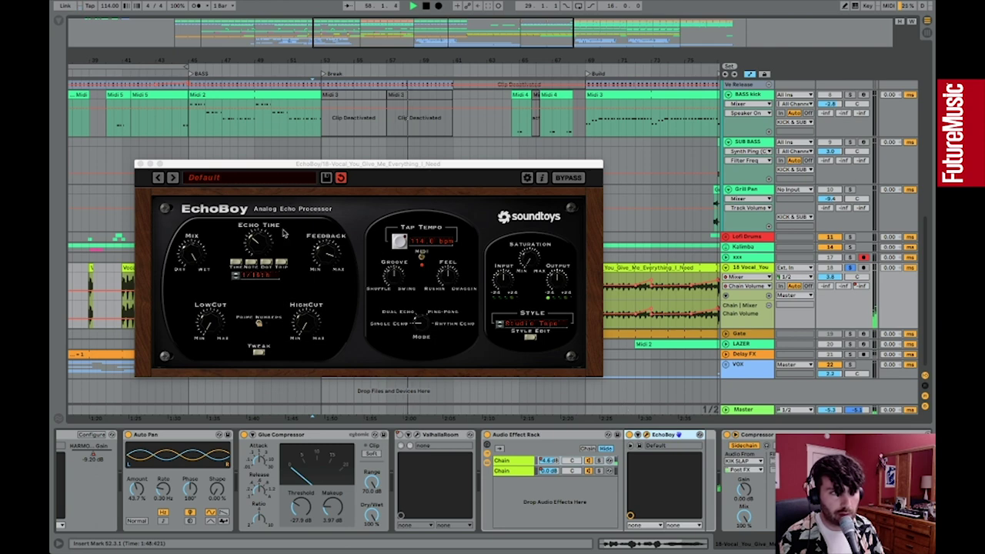
{"action": "left_click", "coordinate": [139, 164]}
Replay the vocal from bar 52 and from just before the DROP marker, turn off its solo and stop playback
{"action": "left_click_drag", "start_coordinate": [424, 20], "coordinate": [482, 15]}
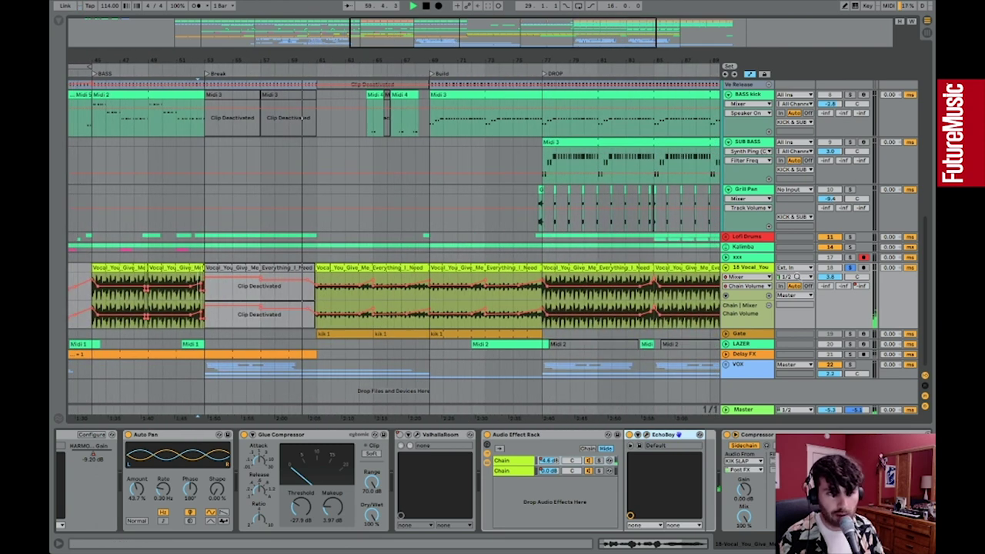
{"action": "key", "text": "space"}
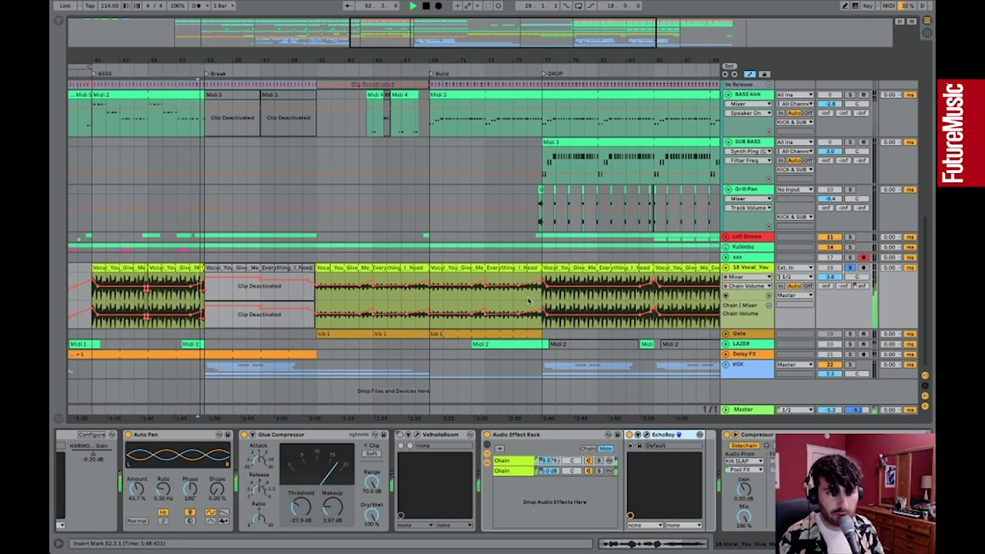
{"action": "left_click", "coordinate": [527, 294]}
{"action": "key", "text": "space"}
{"action": "key", "text": "space"}
{"action": "left_click", "coordinate": [849, 267]}
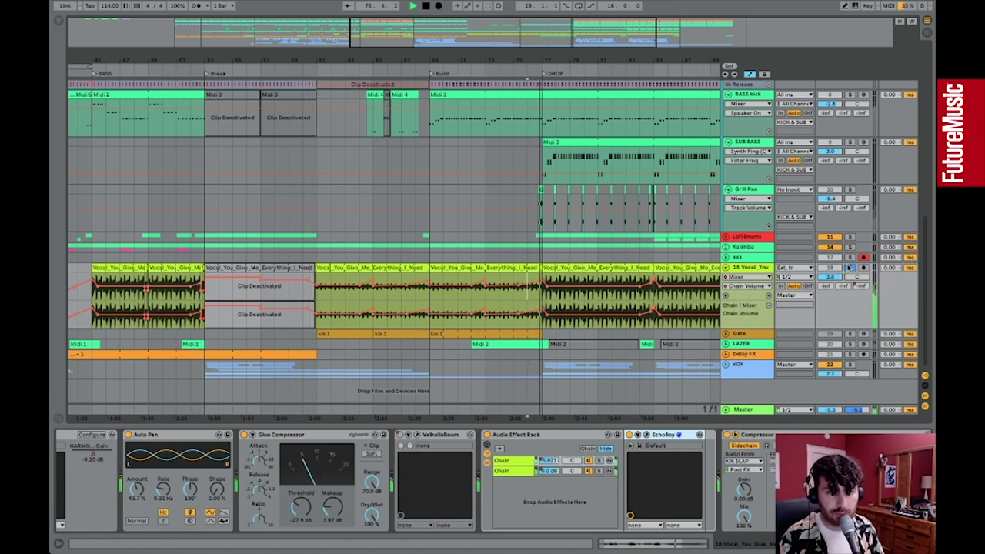
{"action": "key", "text": "space"}
Select the vocal clip following the Break, expand the Gate track and show its Sub2 Sine Bass and Utility devices
{"action": "scroll", "coordinate": [346, 264], "scroll_direction": "left", "scroll_amount": 1}
{"action": "left_click", "coordinate": [335, 266]}
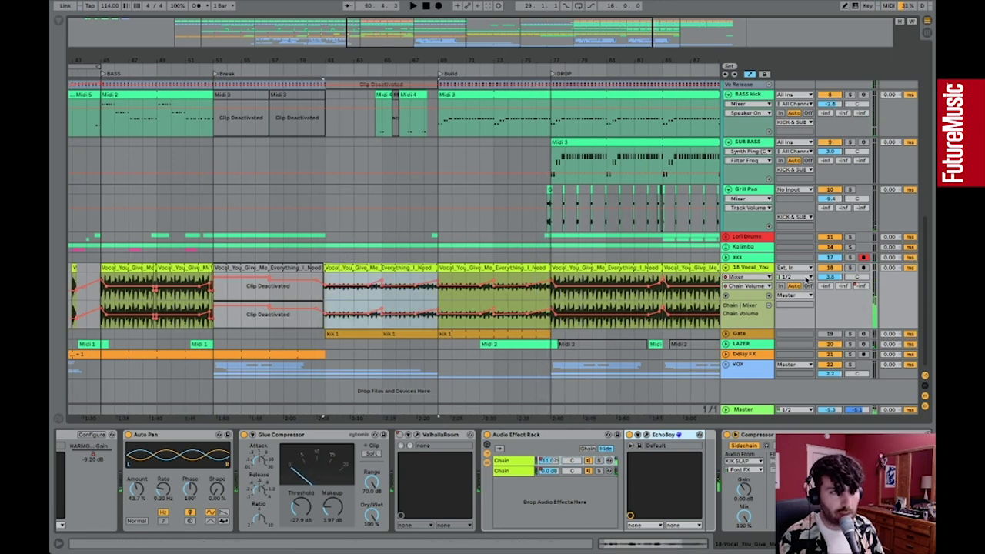
{"action": "left_click", "coordinate": [724, 336]}
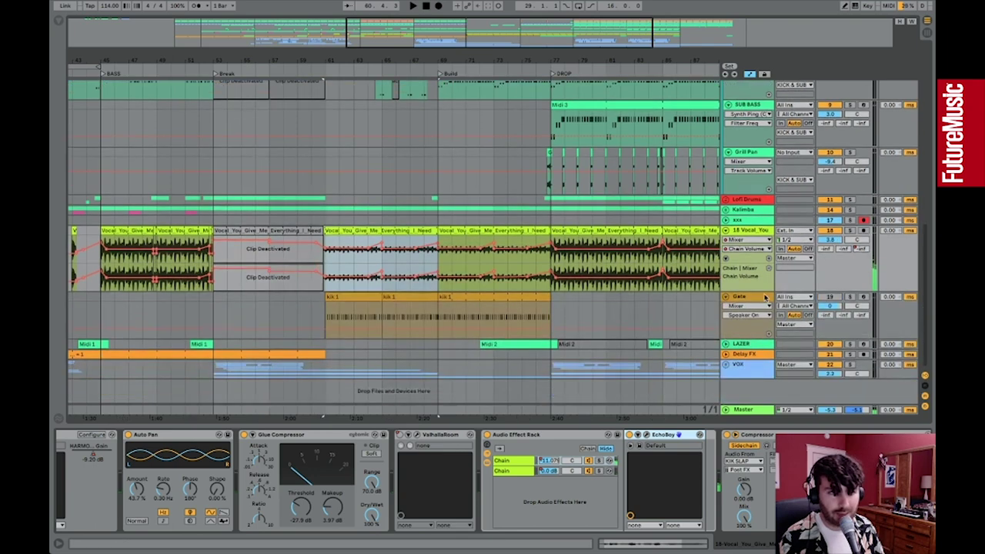
{"action": "left_click", "coordinate": [765, 297]}
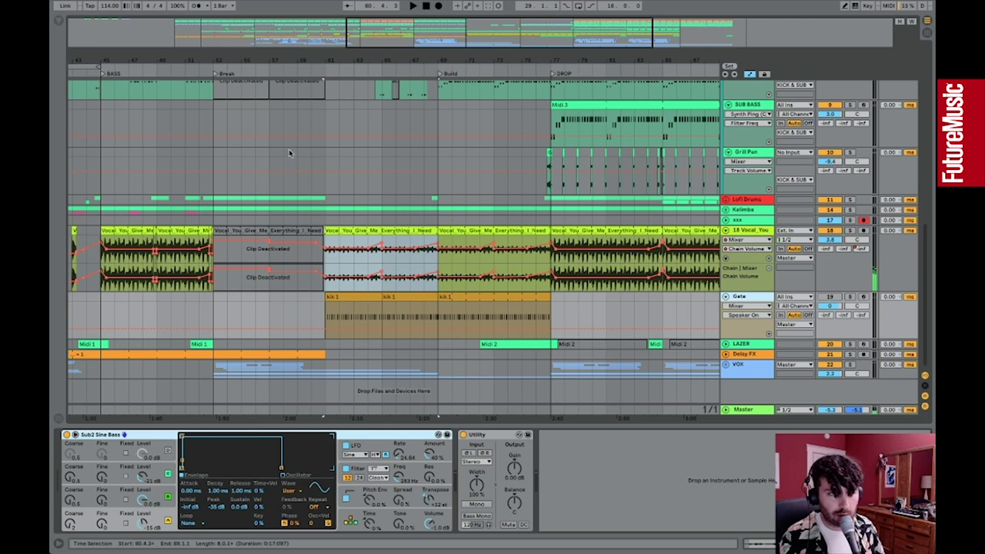
{"action": "left_click_drag", "start_coordinate": [419, 20], "coordinate": [421, 29]}
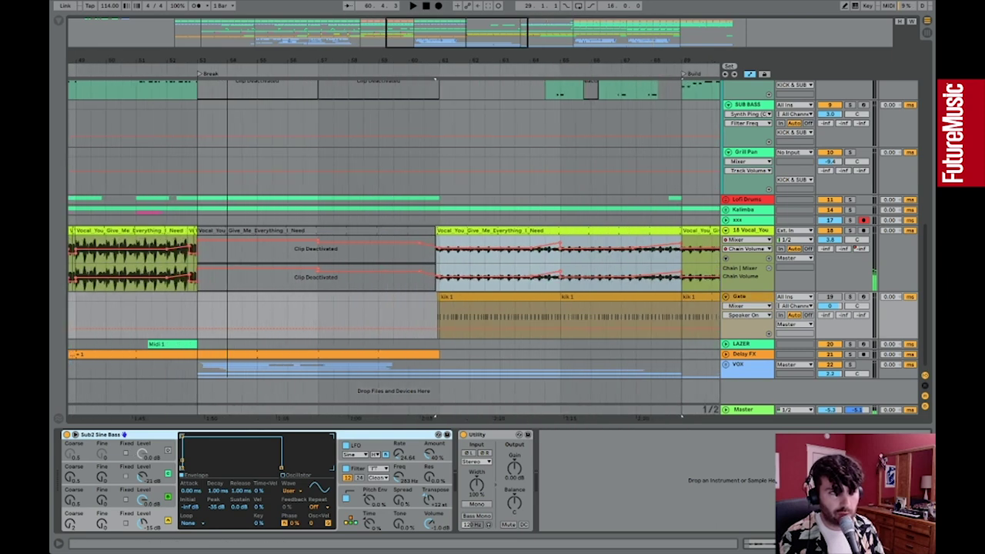
Examine the Gate device in the vocal track's effect chain and highlight bars 61 to 63 of the Gate track's MIDI pattern
{"action": "left_click", "coordinate": [742, 231]}
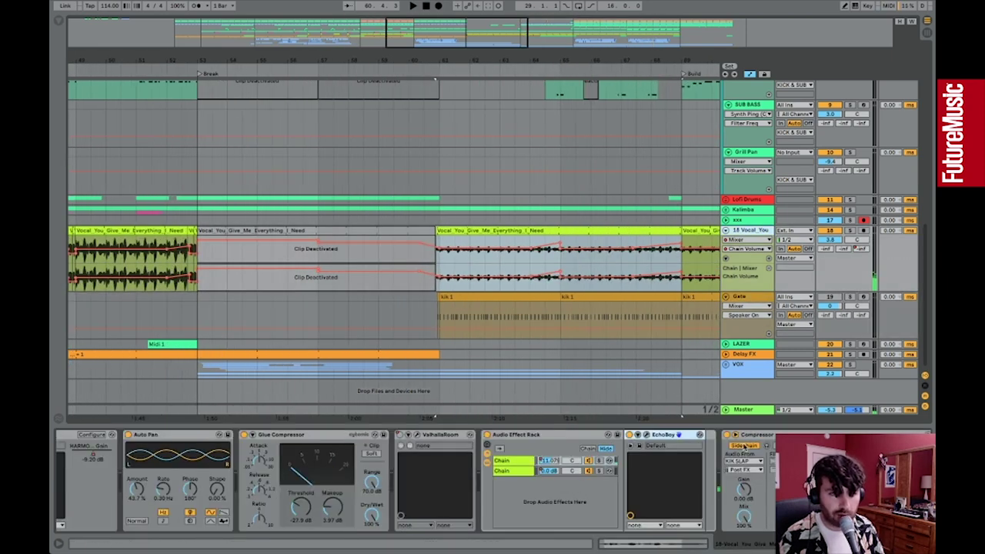
{"action": "scroll", "coordinate": [730, 508], "scroll_direction": "right", "scroll_amount": 10}
{"action": "scroll", "coordinate": [478, 489], "scroll_direction": "left", "scroll_amount": 3}
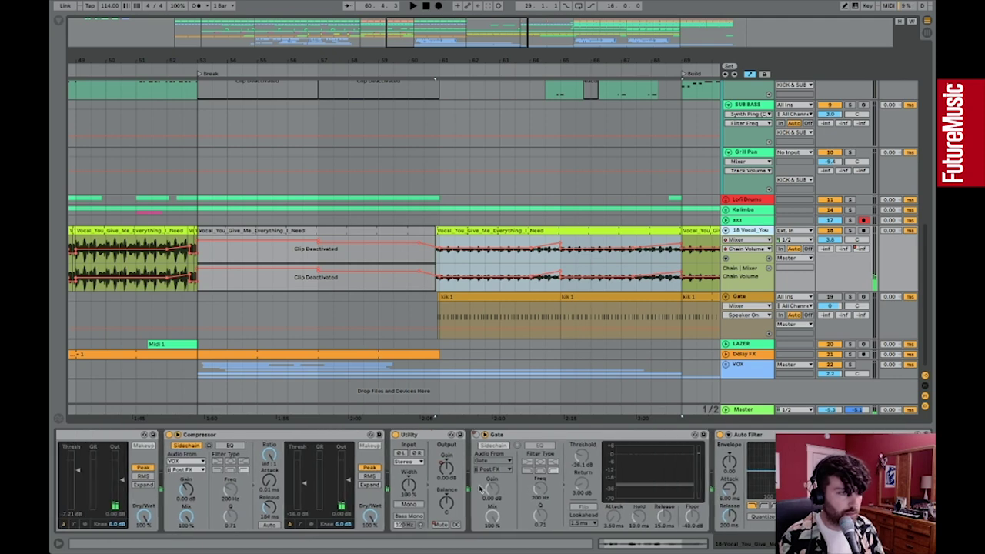
{"action": "left_click", "coordinate": [531, 435]}
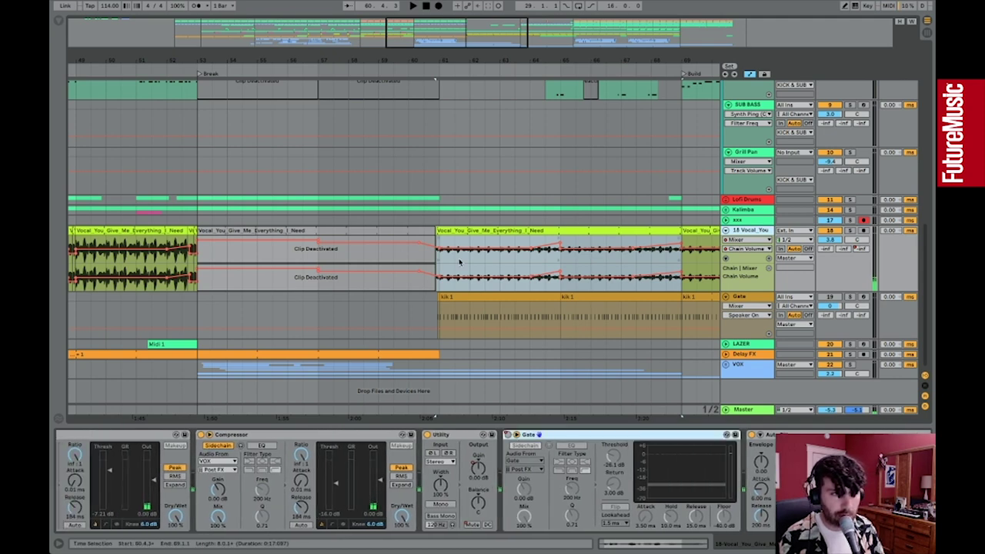
{"action": "left_click", "coordinate": [448, 231]}
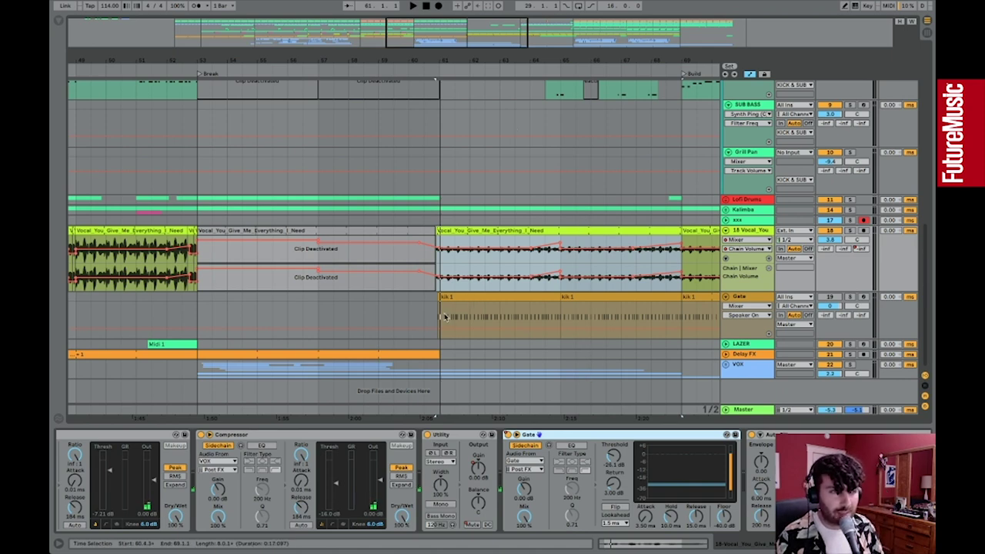
{"action": "left_click_drag", "start_coordinate": [441, 324], "coordinate": [499, 324]}
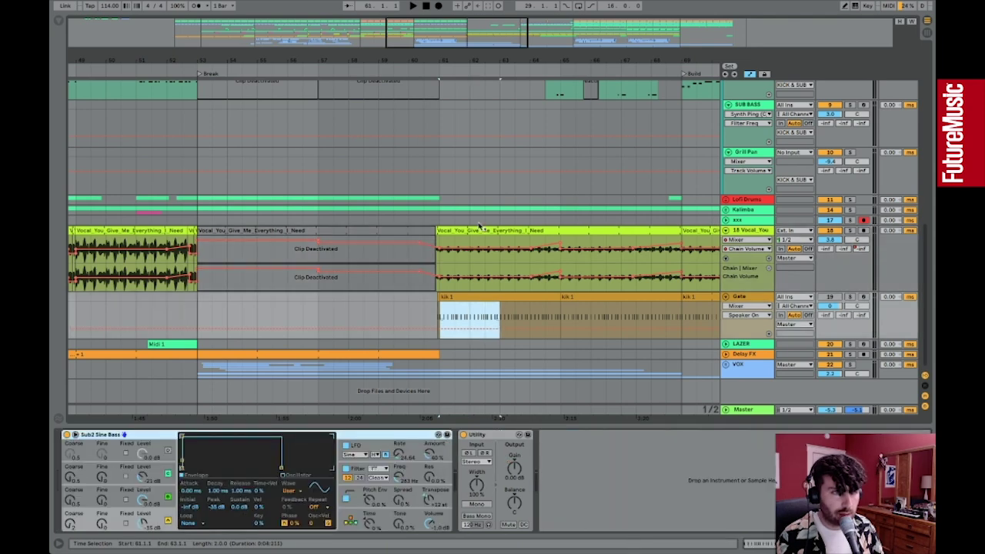
Solo the vocal track, play the gated vocal from bar 61 into the Build section and stop playback
{"action": "left_click", "coordinate": [470, 228]}
{"action": "left_click_drag", "start_coordinate": [444, 41], "coordinate": [444, 31]}
{"action": "left_click", "coordinate": [850, 230]}
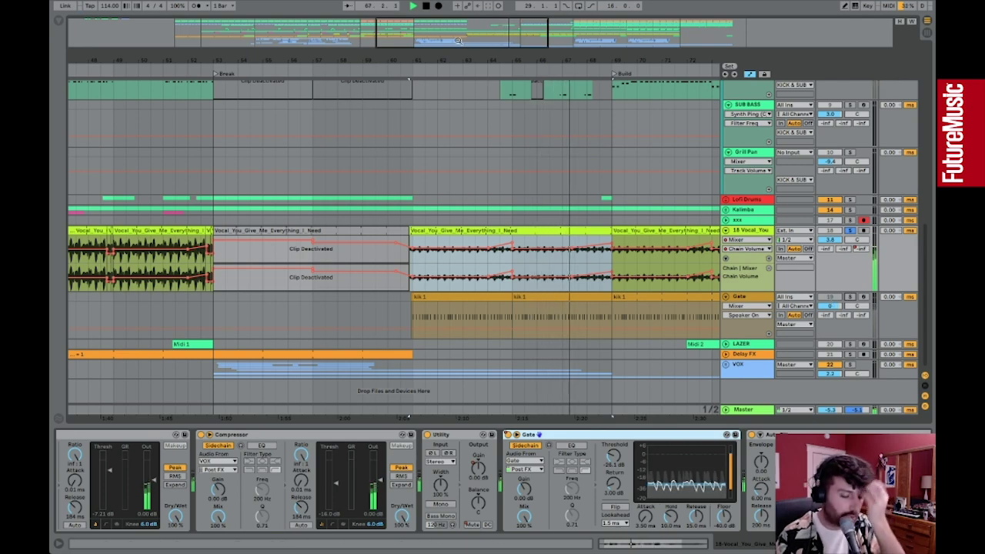
{"action": "left_click_drag", "start_coordinate": [458, 40], "coordinate": [517, 25]}
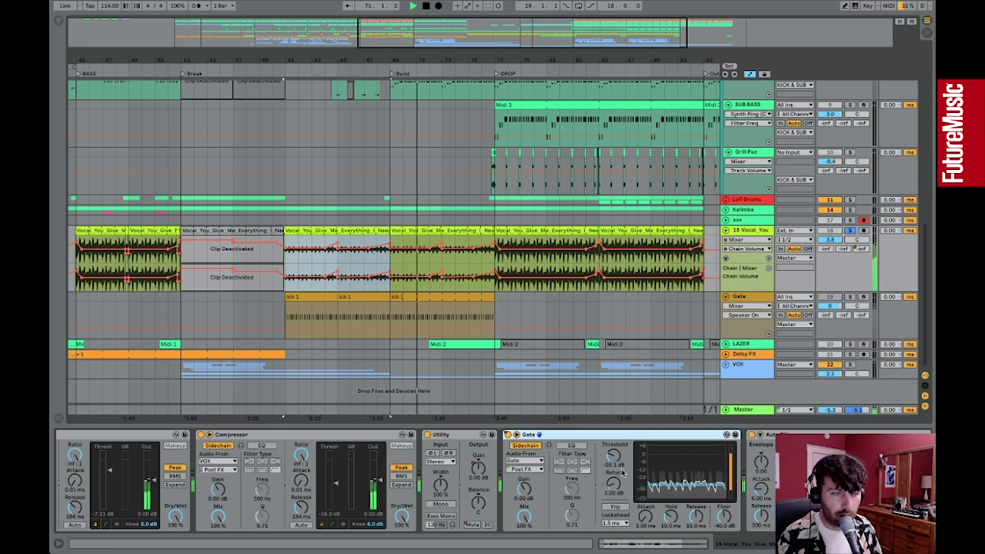
{"action": "key", "text": "space"}
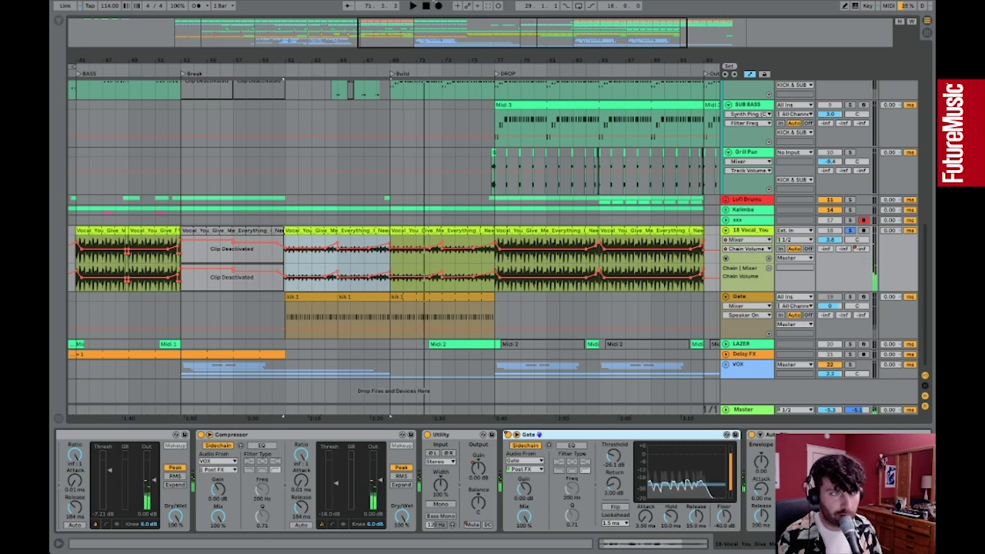
Collapse the vocal track, clear the solo and bring the whole arrangement from the Start marker into view
{"action": "key", "text": "minus"}
{"action": "left_click", "coordinate": [726, 231]}
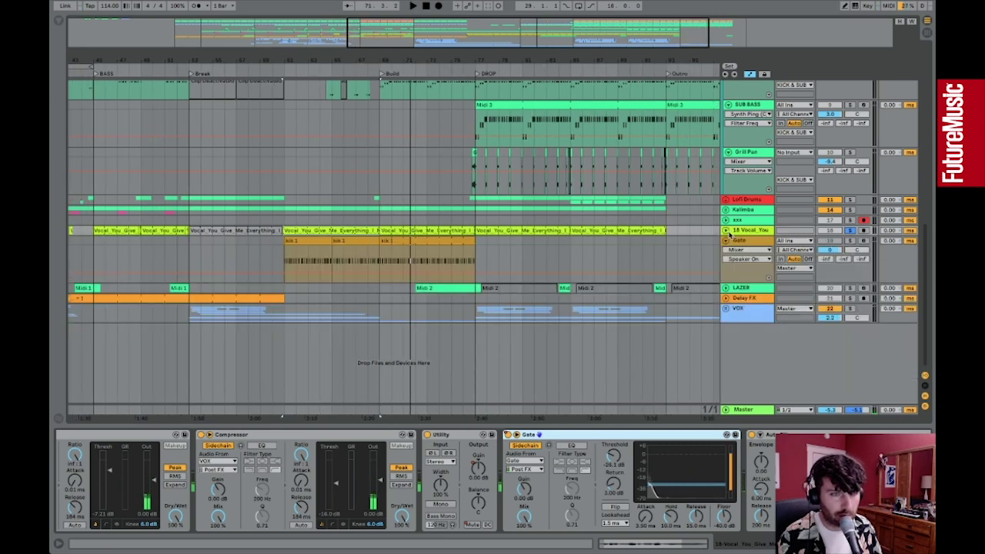
{"action": "left_click", "coordinate": [850, 241]}
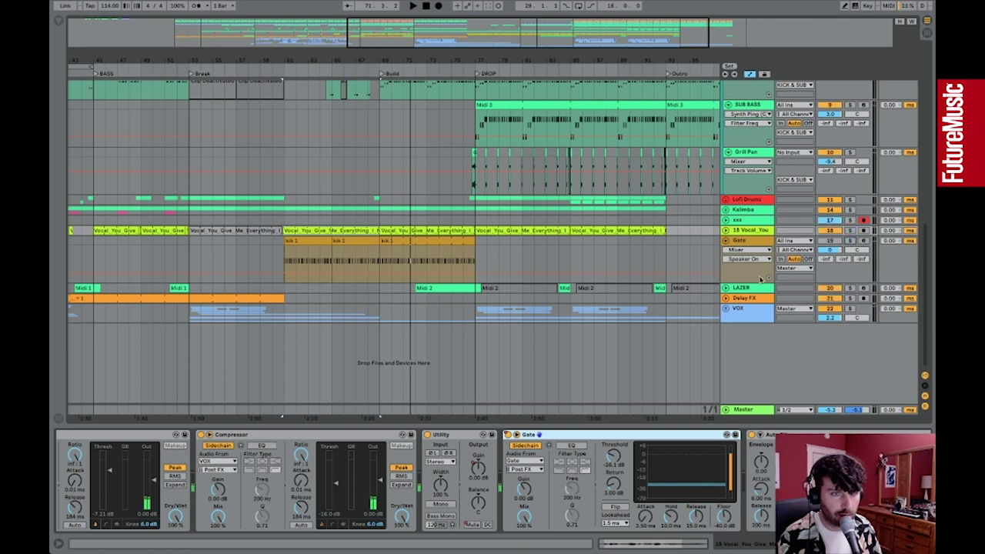
{"action": "left_click_drag", "start_coordinate": [477, 58], "coordinate": [594, 27]}
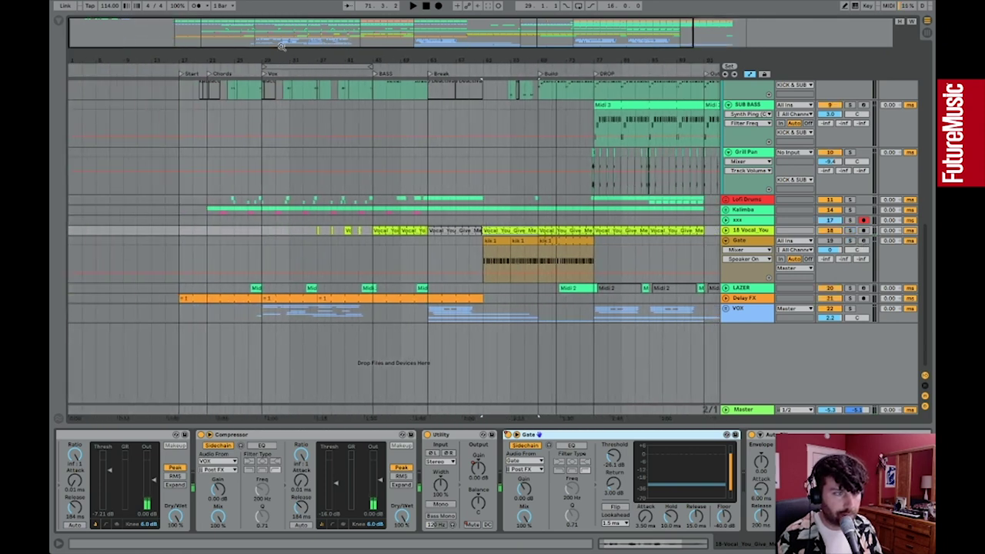
Expand and solo the LAZER track, play its first MIDI clip before the Vox marker and stop playback
{"action": "left_click", "coordinate": [219, 288]}
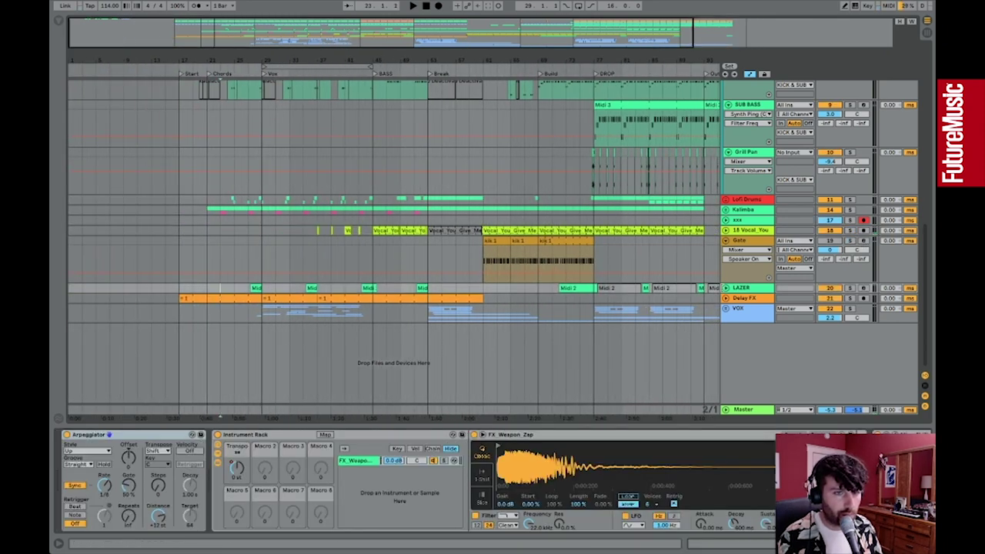
{"action": "left_click", "coordinate": [725, 287]}
{"action": "left_click", "coordinate": [257, 289]}
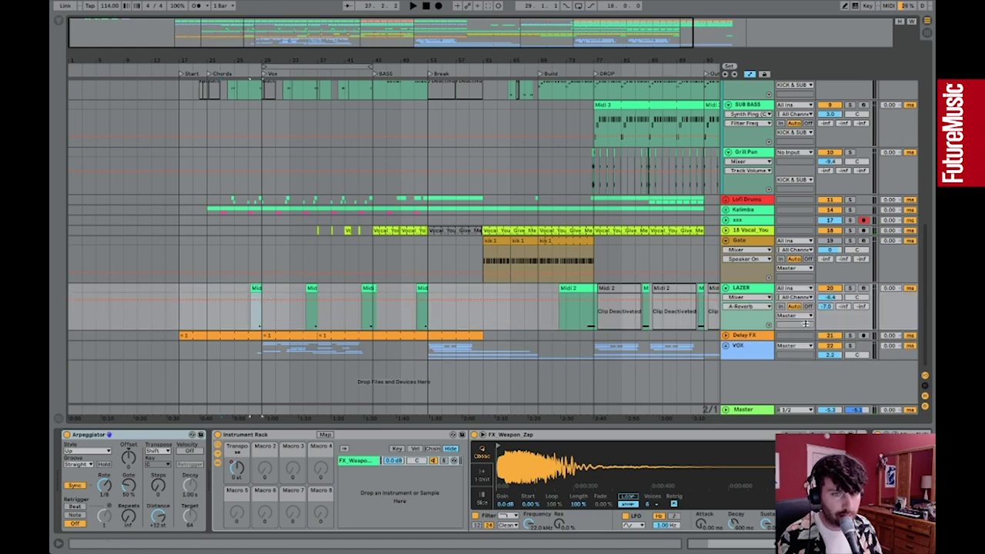
{"action": "left_click", "coordinate": [850, 288]}
{"action": "key", "text": "space"}
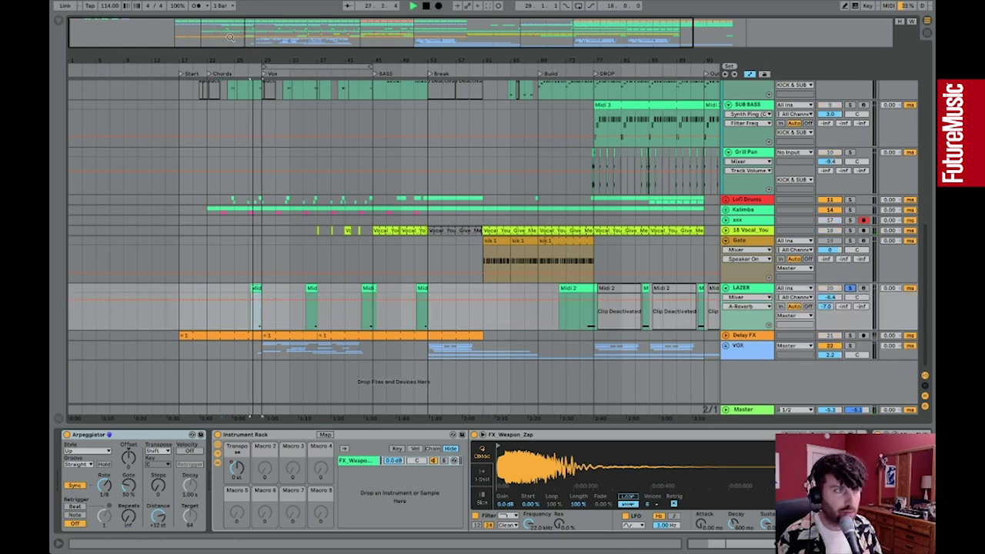
{"action": "left_click_drag", "start_coordinate": [223, 32], "coordinate": [223, 66]}
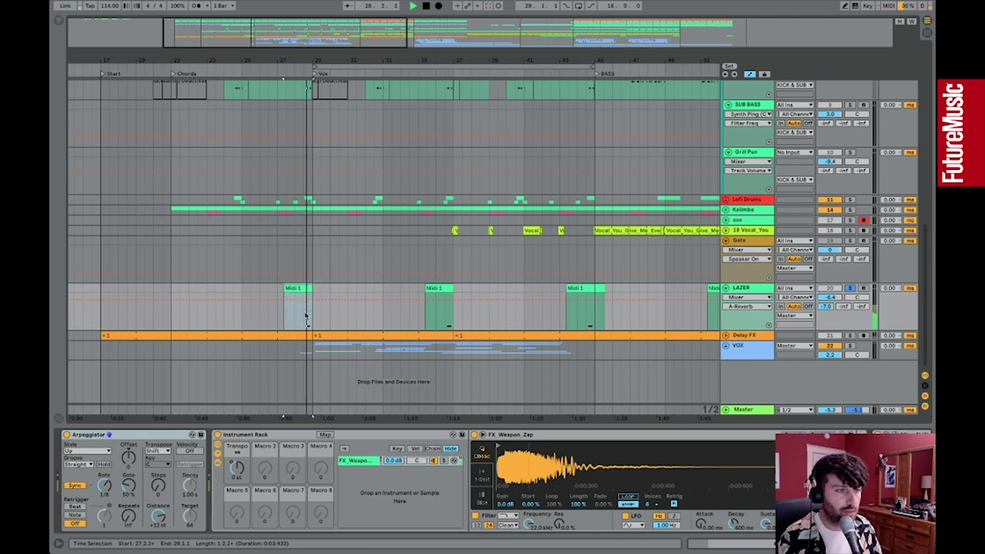
{"action": "left_click", "coordinate": [305, 326]}
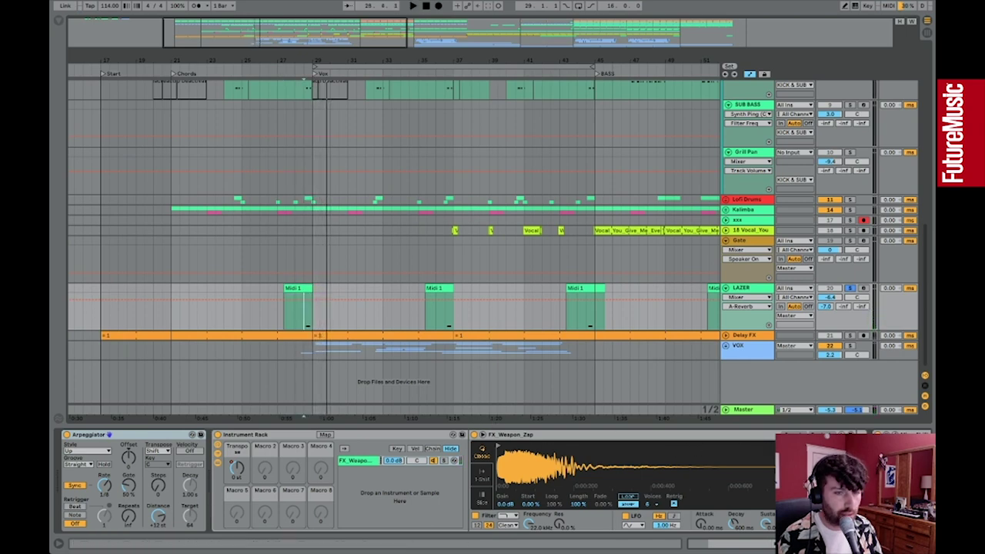
Inspect MicroShift's settings on the LAZER track, close the plug-in and place the insert marker at bar 36 in the second clip
{"action": "left_click", "coordinate": [893, 432]}
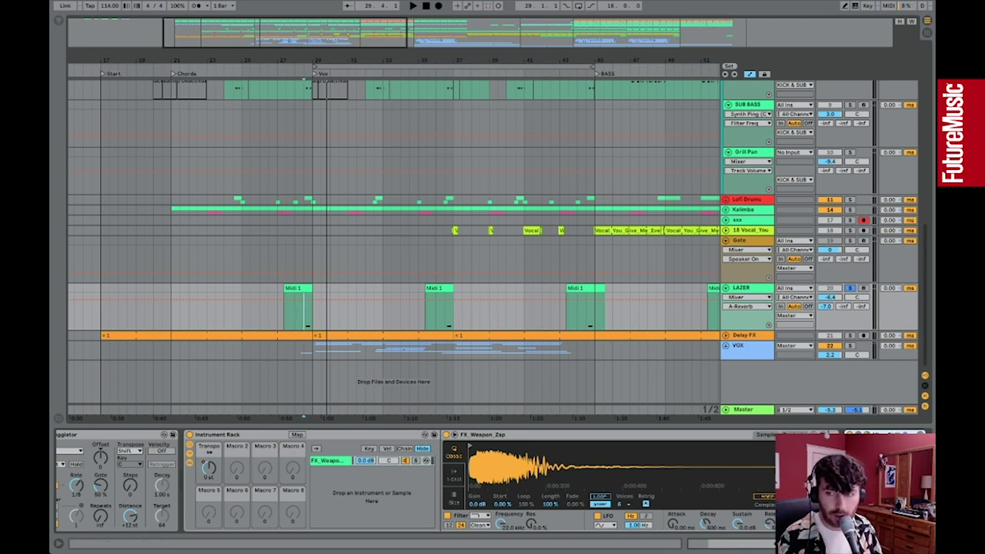
{"action": "left_click_drag", "start_coordinate": [216, 129], "coordinate": [215, 125]}
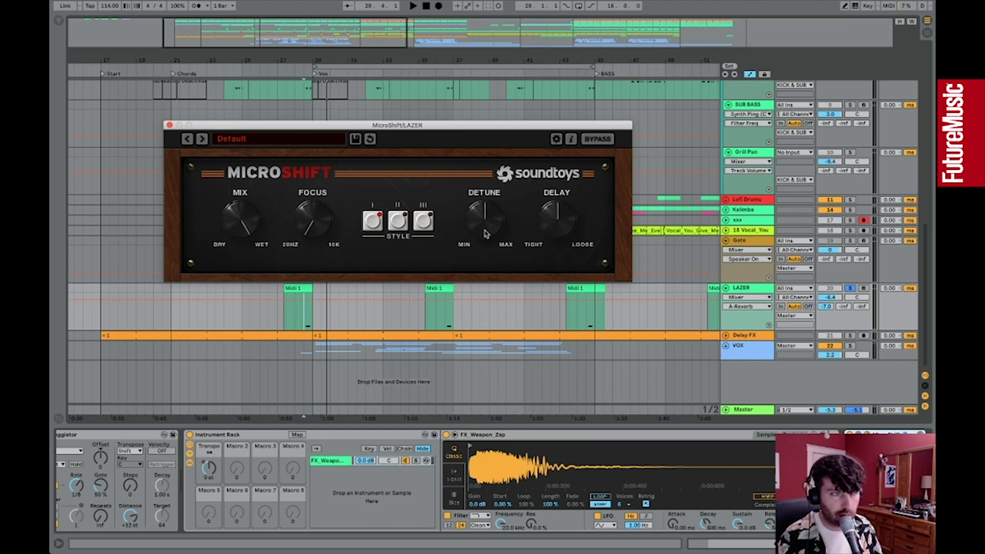
{"action": "left_click", "coordinate": [169, 125]}
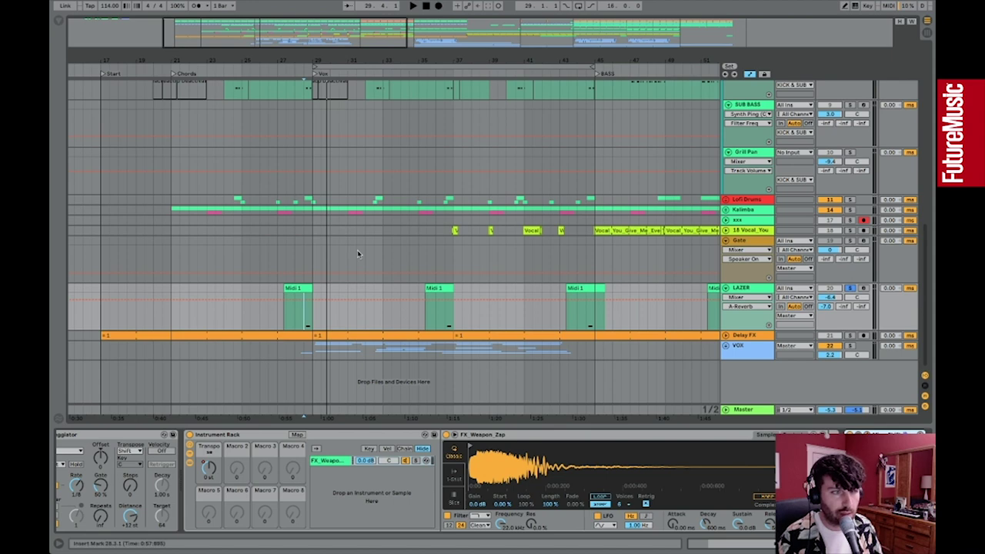
{"action": "left_click", "coordinate": [450, 323]}
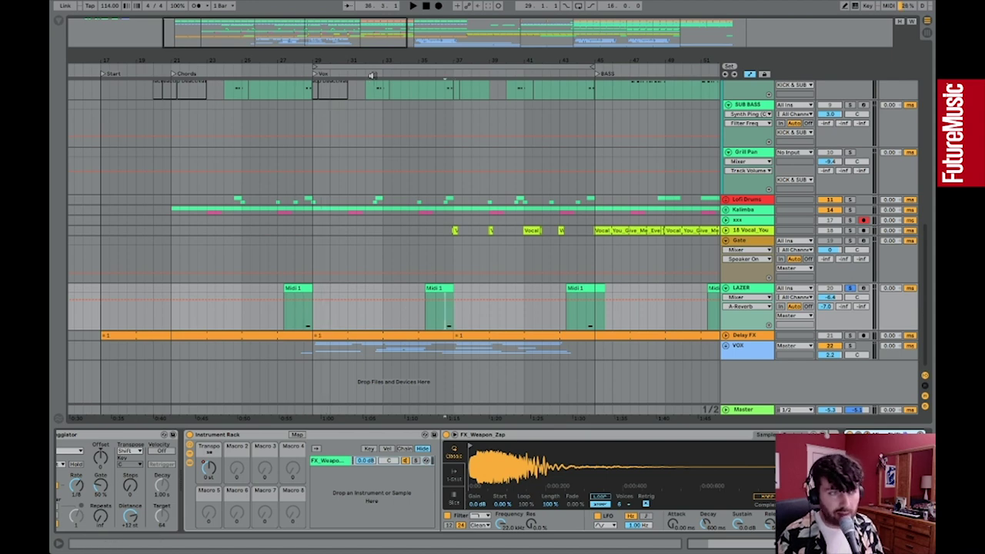
Play the soloed LAZER track's second MIDI clip from bar 36.3, play its fourth clip from bar 52 and stop playback
{"action": "key", "text": "plus"}
{"action": "key", "text": "space"}
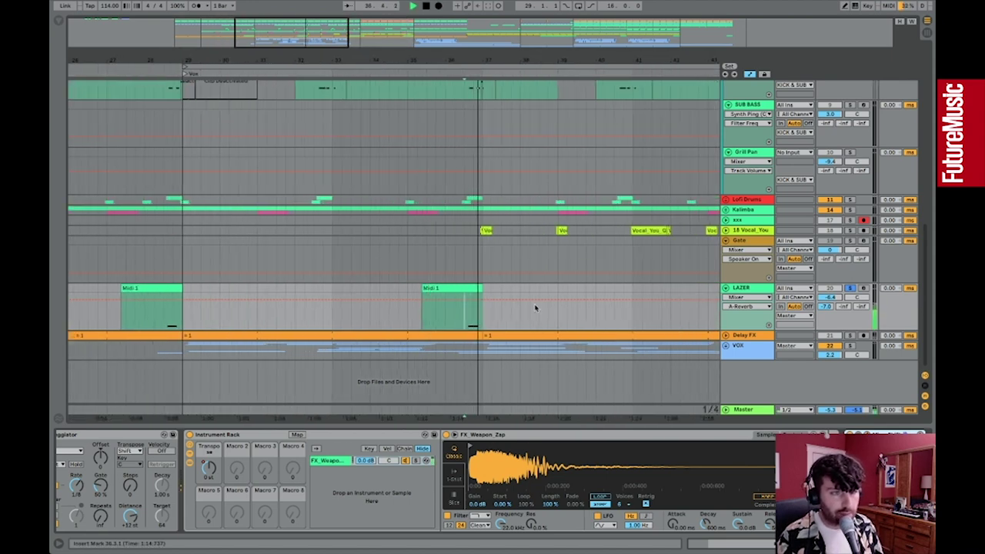
{"action": "scroll", "coordinate": [679, 477], "scroll_direction": "right", "scroll_amount": 3}
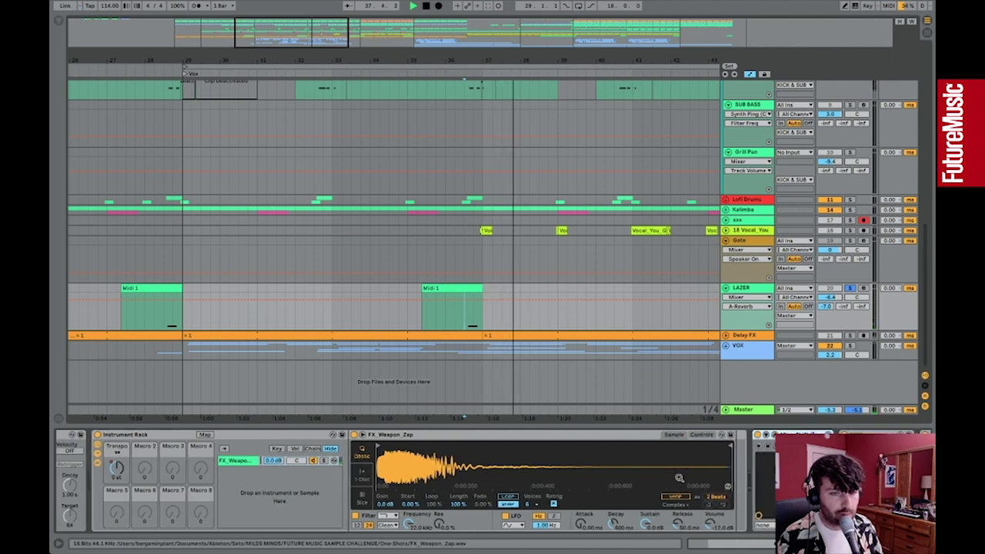
{"action": "left_click_drag", "start_coordinate": [348, 22], "coordinate": [395, 3]}
{"action": "left_click", "coordinate": [472, 327]}
{"action": "key", "text": "space"}
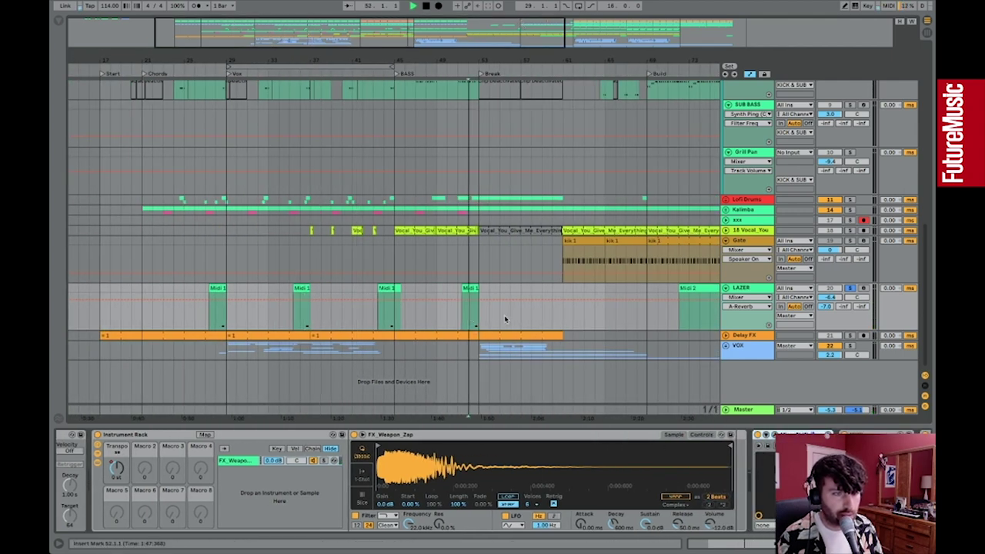
{"action": "key", "text": "space"}
Arm the LAZER track and play its Midi 2 clip from bar 76 into the DROP section with the track soloed
{"action": "left_click", "coordinate": [863, 288]}
{"action": "left_click", "coordinate": [850, 287]}
{"action": "scroll", "coordinate": [436, 294], "scroll_direction": "right", "scroll_amount": 4}
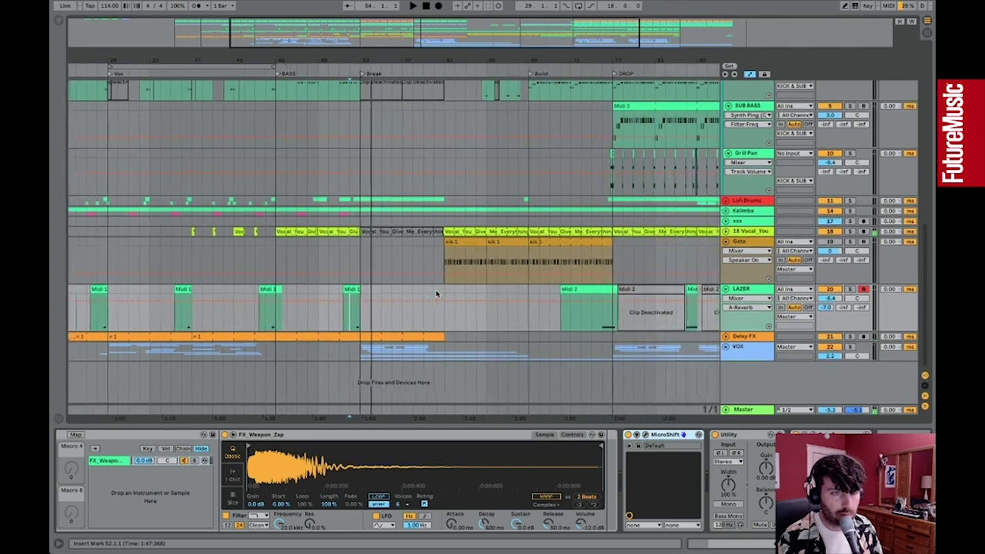
{"action": "left_click", "coordinate": [570, 325]}
{"action": "key", "text": "space"}
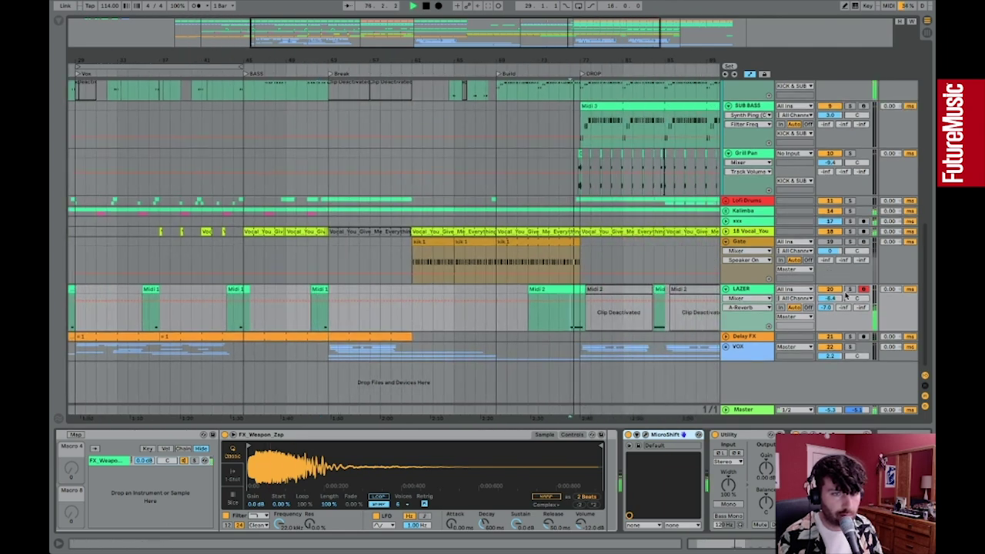
{"action": "left_click", "coordinate": [761, 290]}
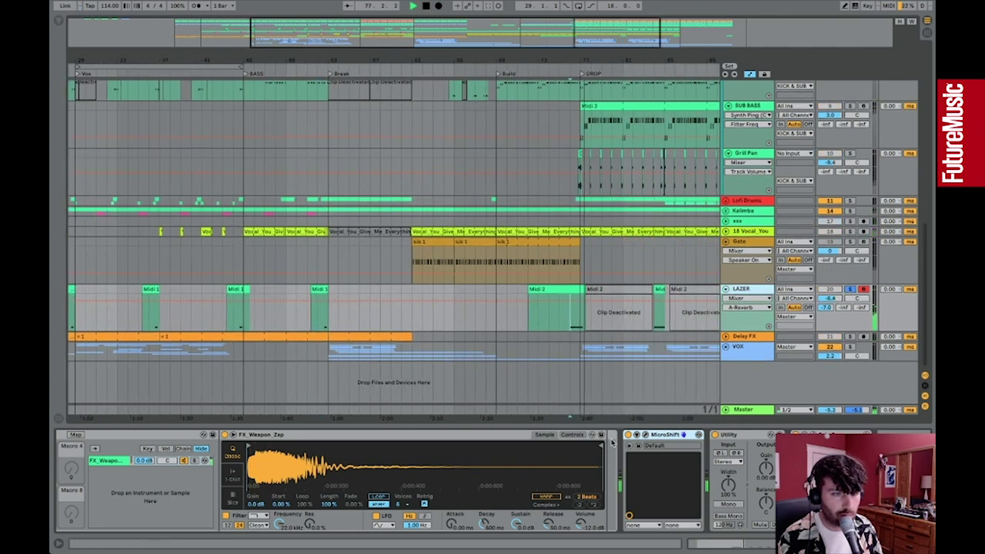
Open the FX_Weapon_Zap sampler controls, show the Transpose macro's automation on the LAZER track and play the pitch drop
{"action": "left_click", "coordinate": [571, 435]}
{"action": "left_click", "coordinate": [555, 498]}
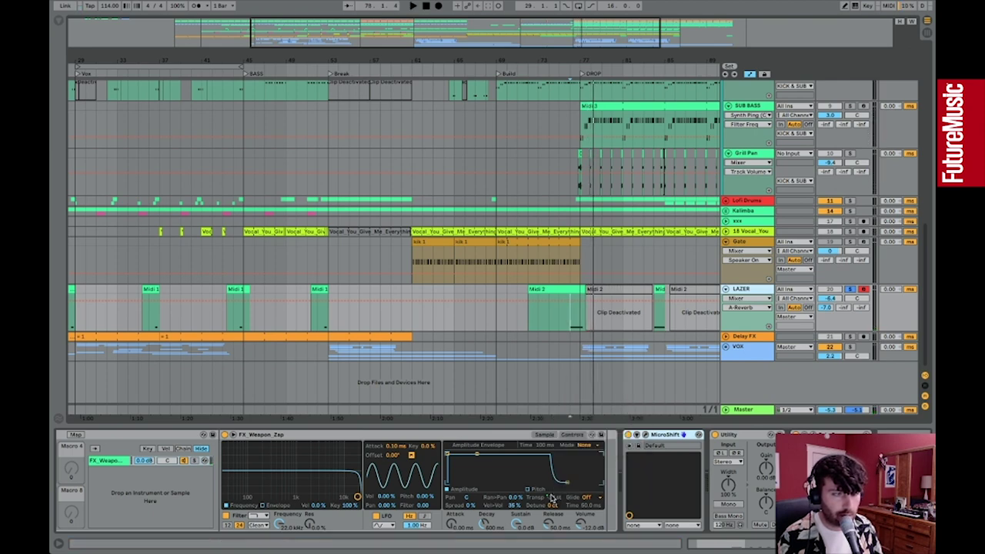
{"action": "scroll", "coordinate": [98, 470], "scroll_direction": "left", "scroll_amount": 3}
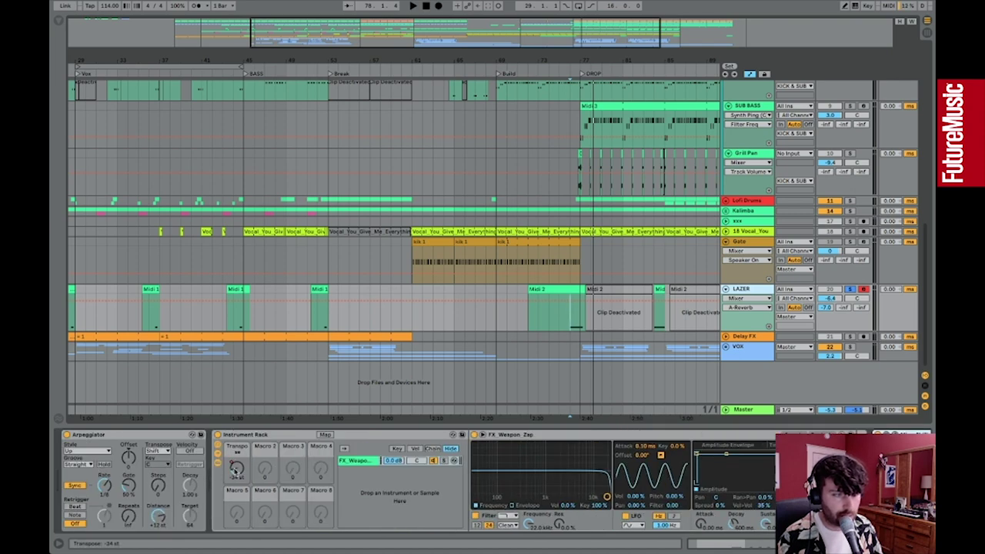
{"action": "left_click", "coordinate": [236, 470]}
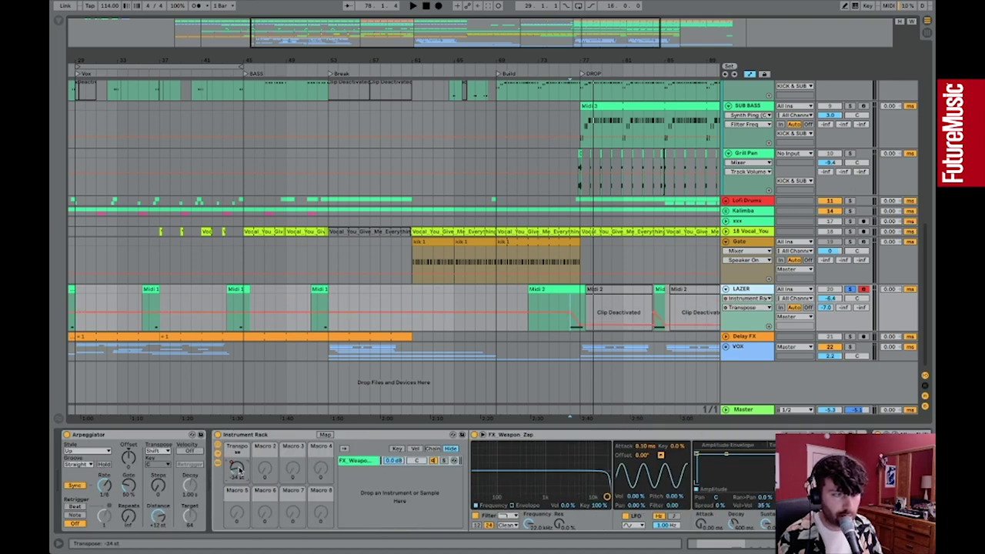
{"action": "key", "text": "space"}
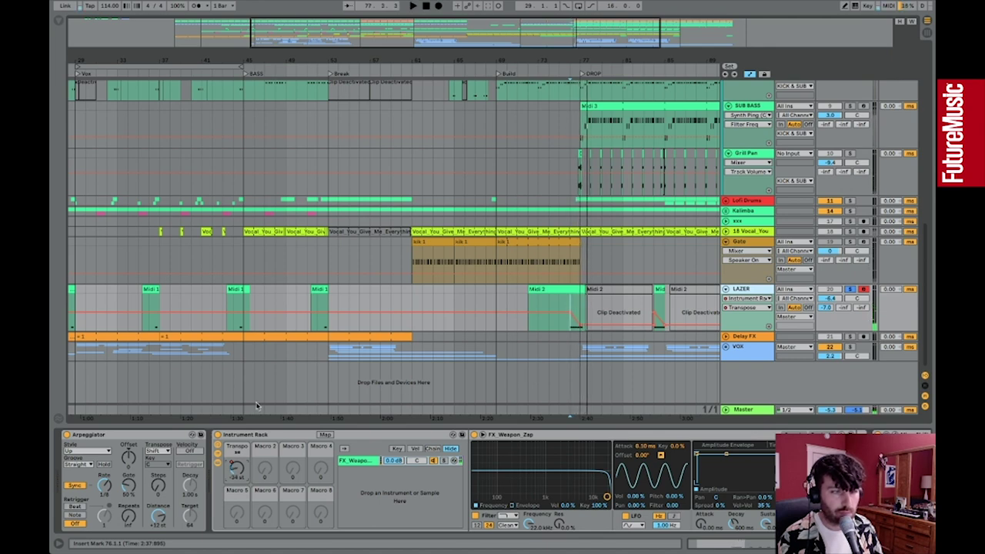
Inspect the Arpeggiator on the LAZER track around the Midi 2 clip, check its style options and keep the current style
{"action": "left_click", "coordinate": [98, 434]}
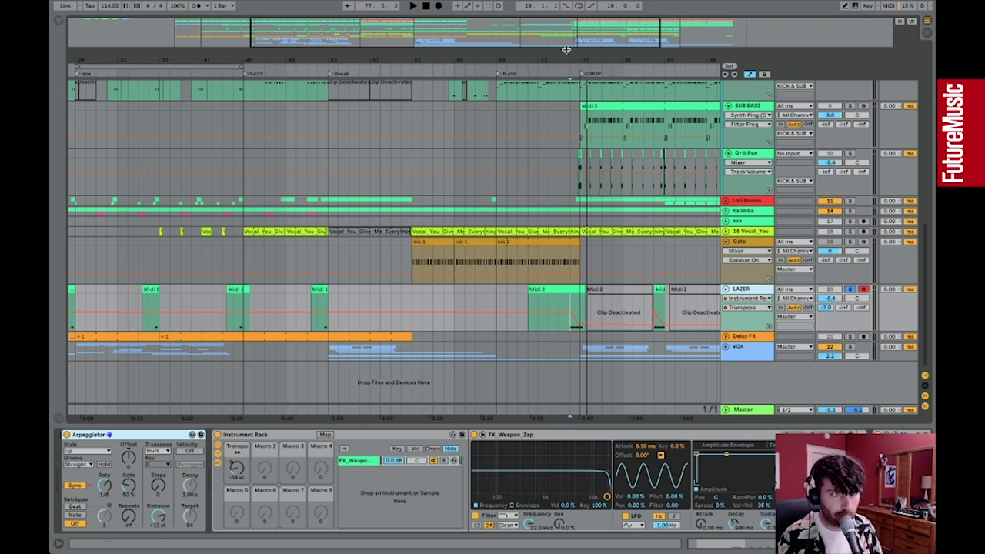
{"action": "left_click_drag", "start_coordinate": [565, 50], "coordinate": [567, 92]}
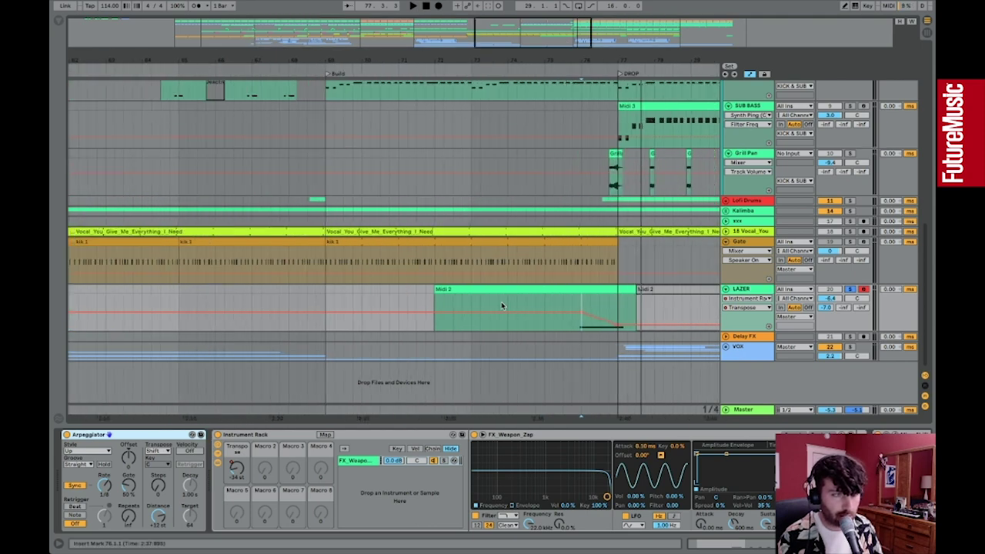
{"action": "left_click", "coordinate": [79, 453]}
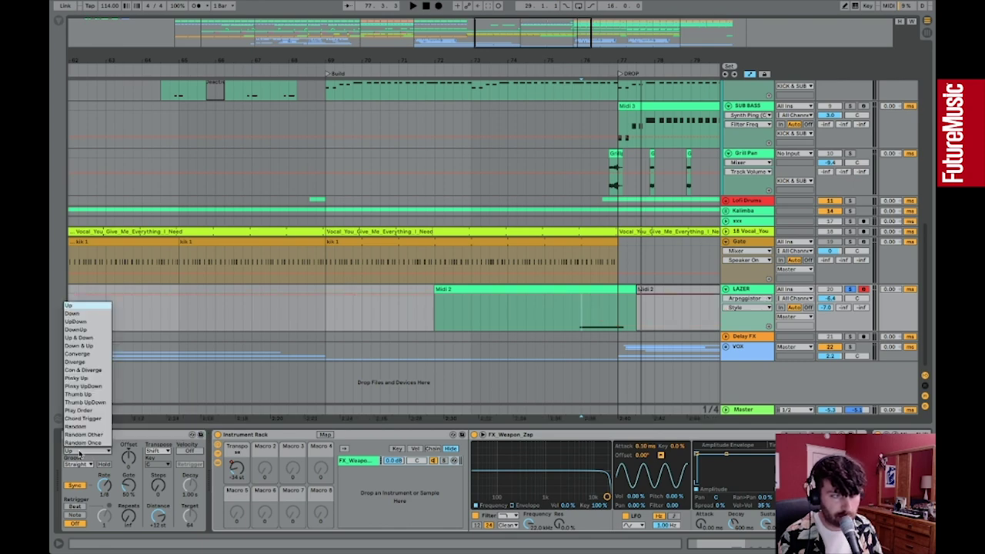
{"action": "left_click", "coordinate": [348, 455]}
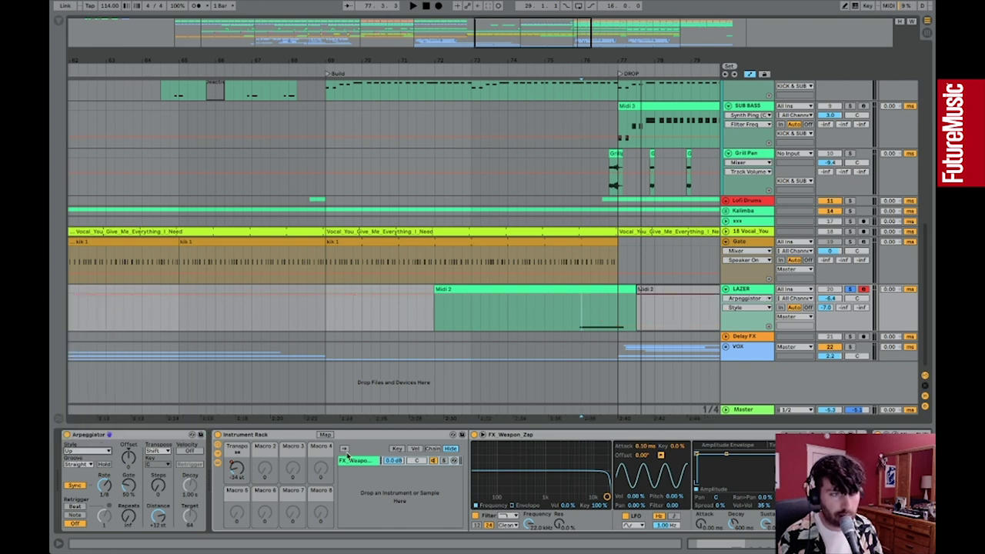
{"action": "left_click_drag", "start_coordinate": [538, 22], "coordinate": [559, 50]}
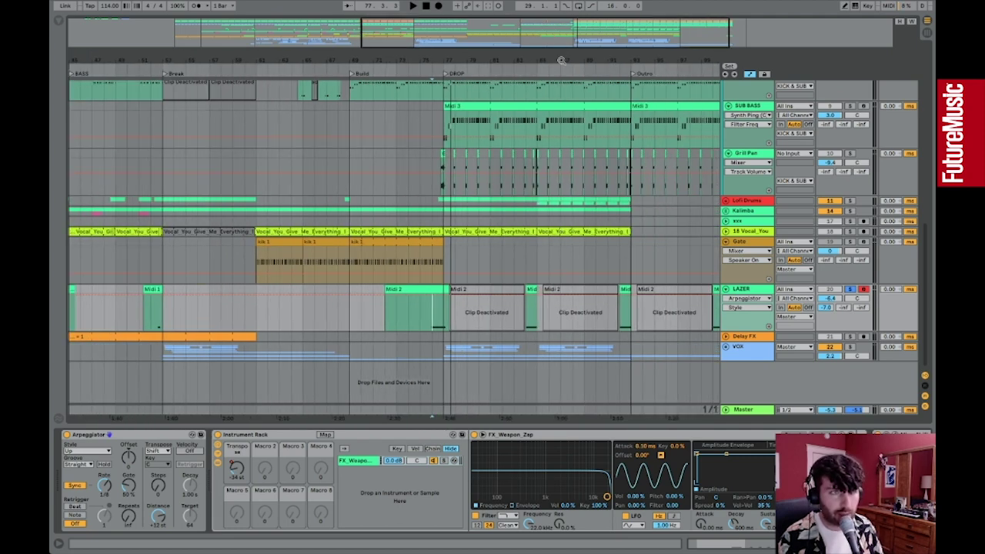
{"action": "scroll", "coordinate": [195, 371], "scroll_direction": "left", "scroll_amount": 5}
{"action": "scroll", "coordinate": [194, 371], "scroll_direction": "right", "scroll_amount": 5}
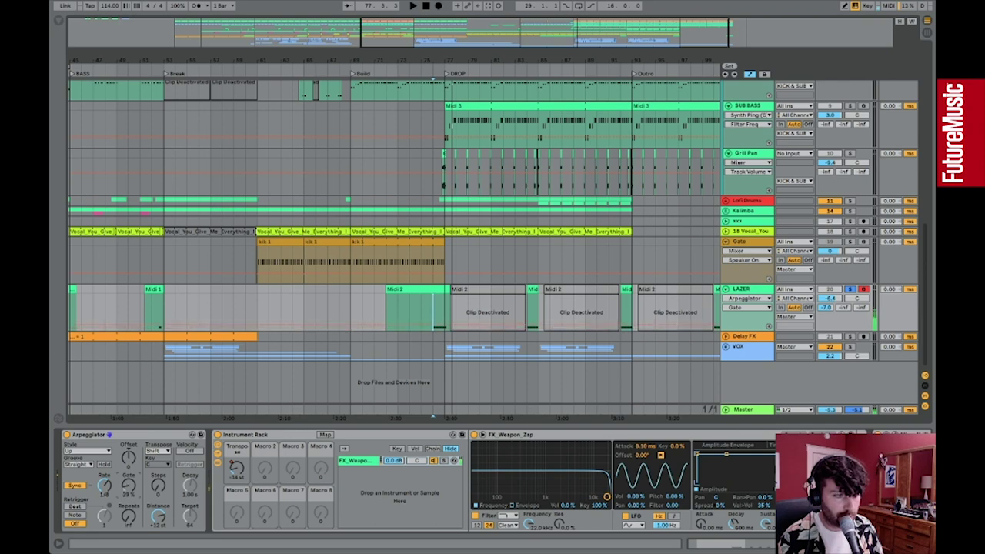
Solo and expand the Delay FX track and select its first clip at the Start marker
{"action": "left_click_drag", "start_coordinate": [630, 34], "coordinate": [634, 48]}
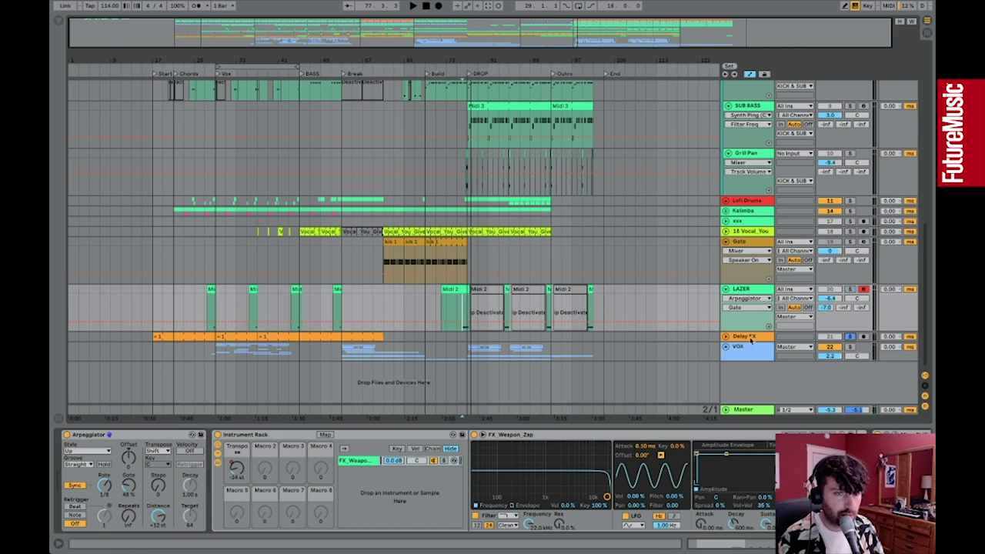
{"action": "left_click", "coordinate": [724, 337]}
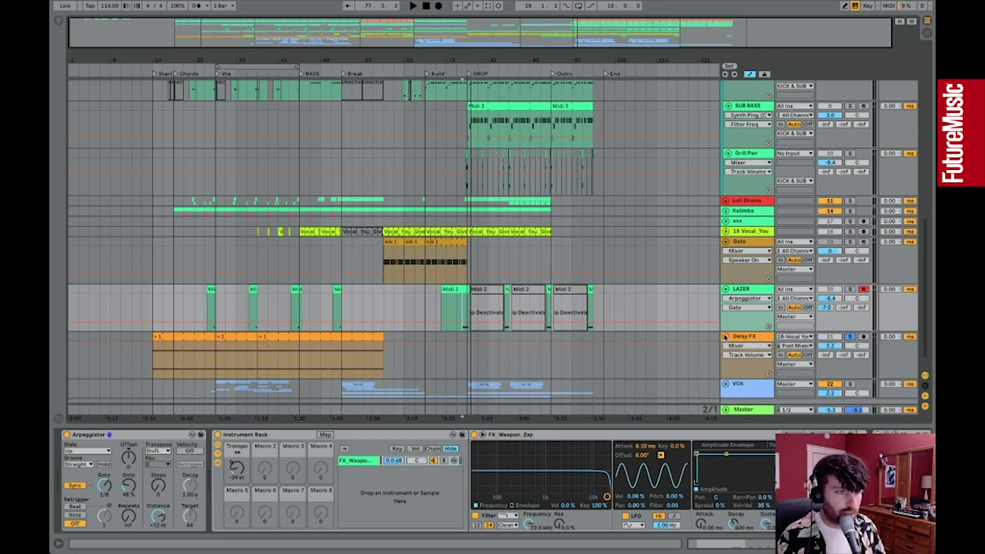
{"action": "left_click", "coordinate": [173, 336]}
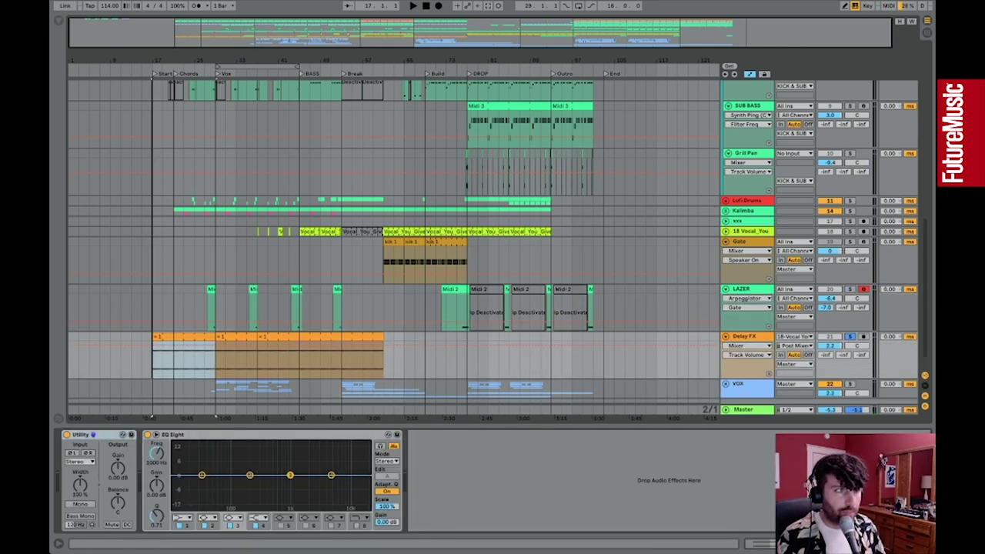
Place the insert marker at bar 28.3 in the first LAZER clip, inspect EchoBoy's settings on that track and close the plug-in
{"action": "key", "text": "plus"}
{"action": "key", "text": "plus"}
{"action": "key", "text": "plus"}
{"action": "left_click", "coordinate": [359, 298]}
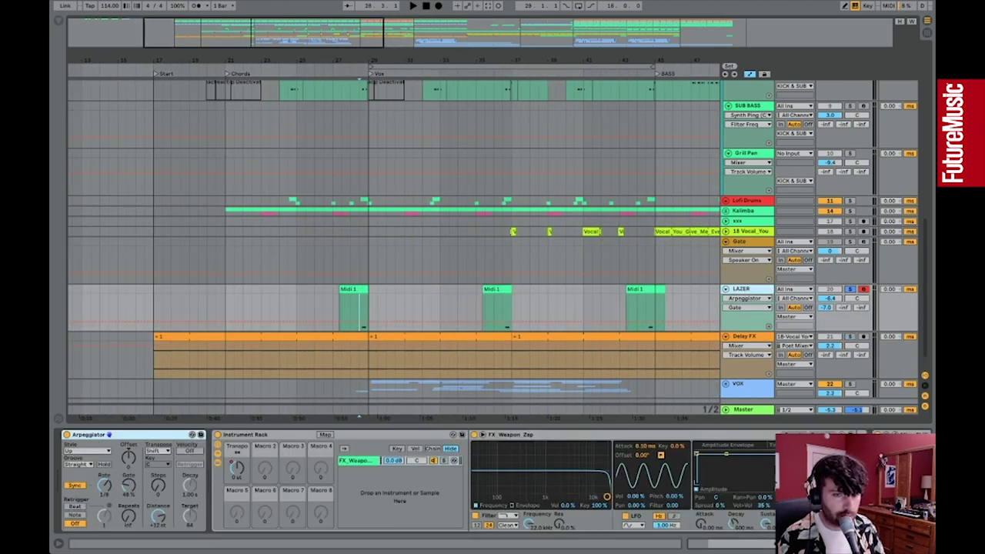
{"action": "scroll", "coordinate": [547, 496], "scroll_direction": "right", "scroll_amount": 5}
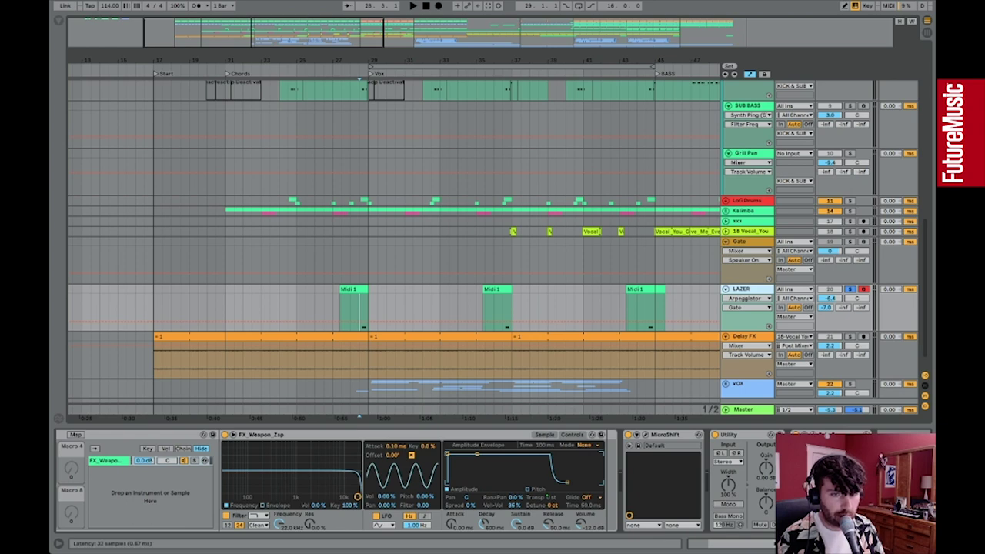
{"action": "left_click_drag", "start_coordinate": [173, 193], "coordinate": [453, 144]}
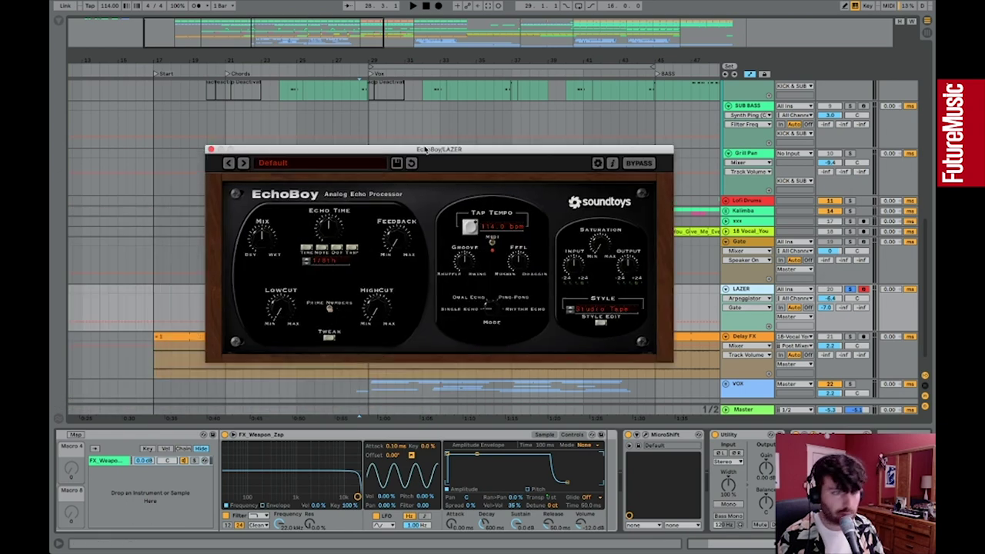
{"action": "left_click", "coordinate": [238, 144]}
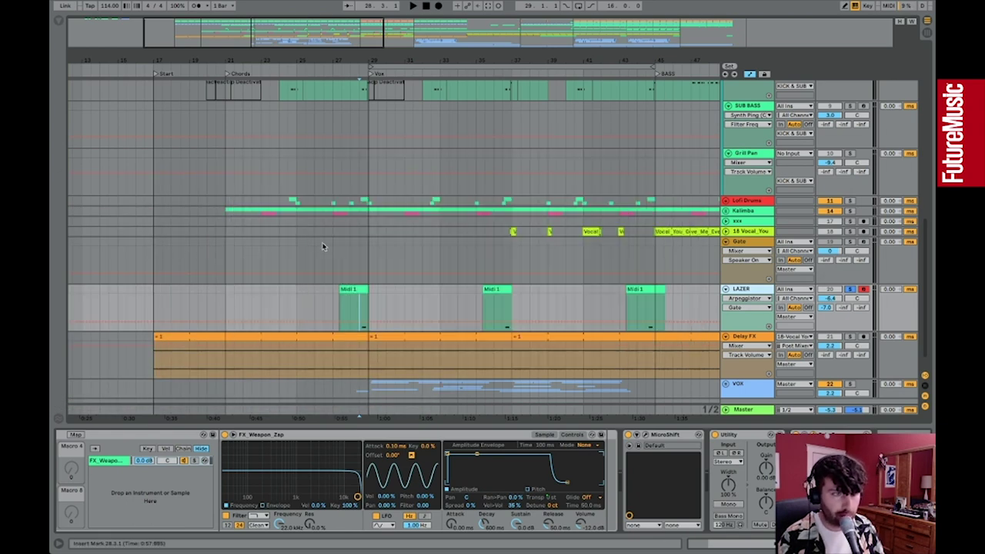
Play the LAZER clip from bar 28.3, solo the Delay FX track during playback and return the insert marker to bar 17
{"action": "key", "text": "space"}
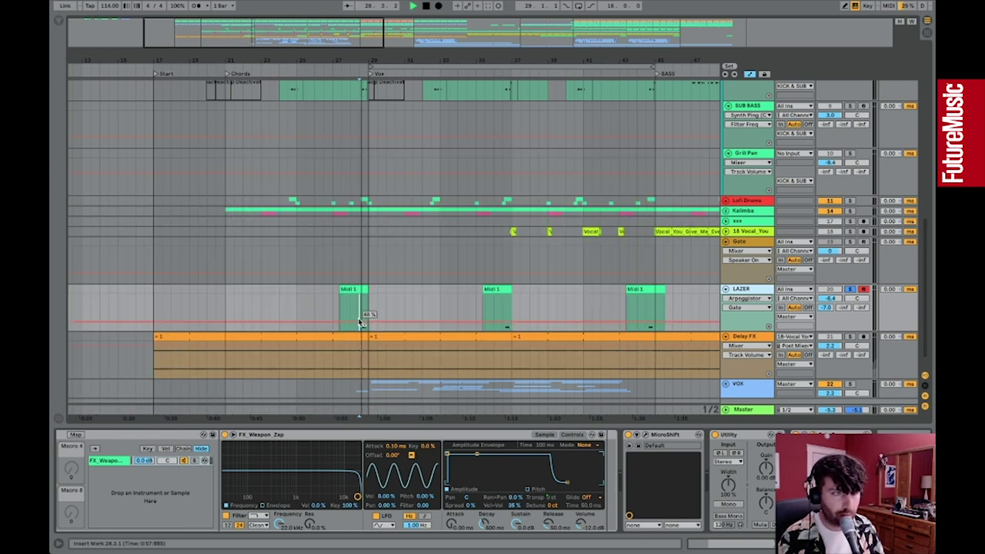
{"action": "left_click", "coordinate": [850, 339]}
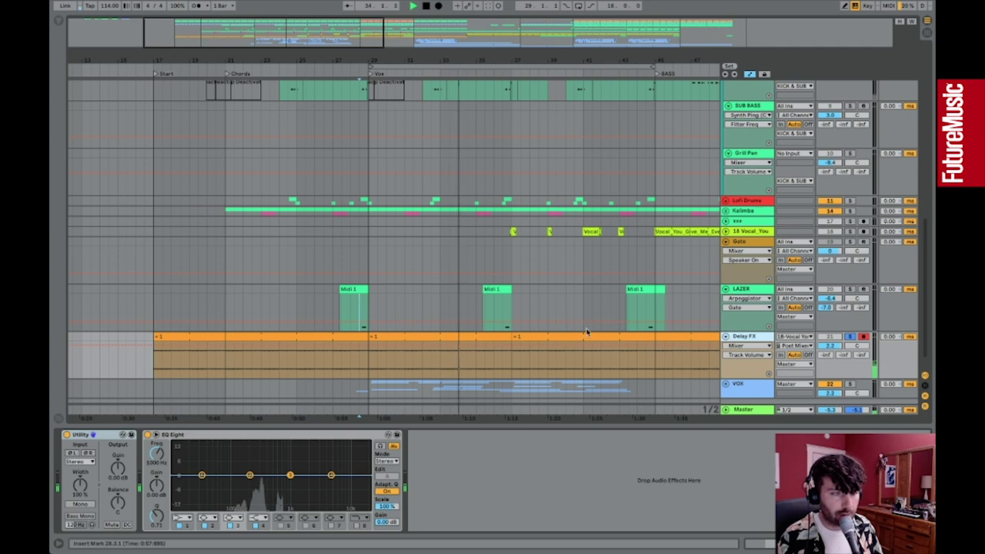
{"action": "left_click_drag", "start_coordinate": [306, 38], "coordinate": [305, 29]}
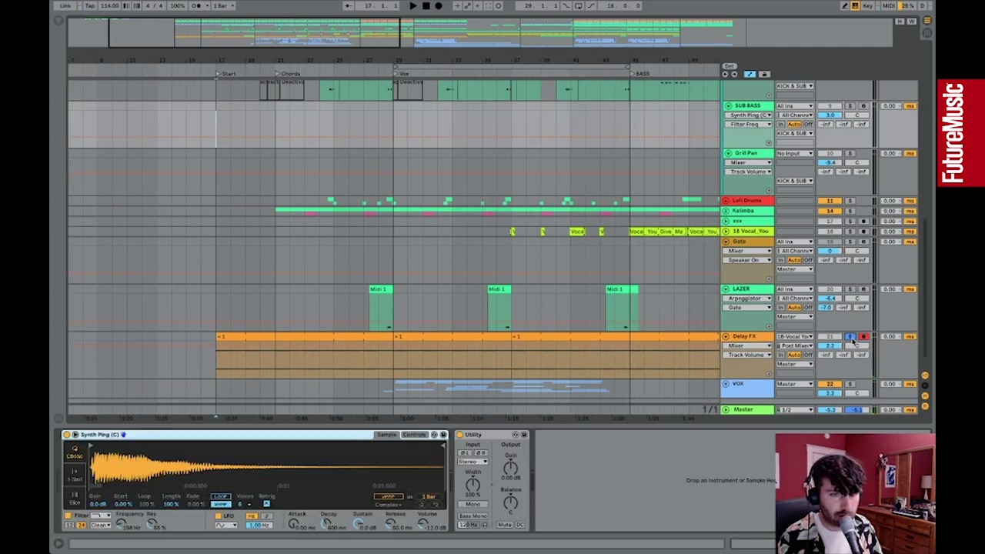
Play the full mix from bar 17 without any solo and review the tracks from VOX up to the KICK & SUB group
{"action": "key", "text": "space"}
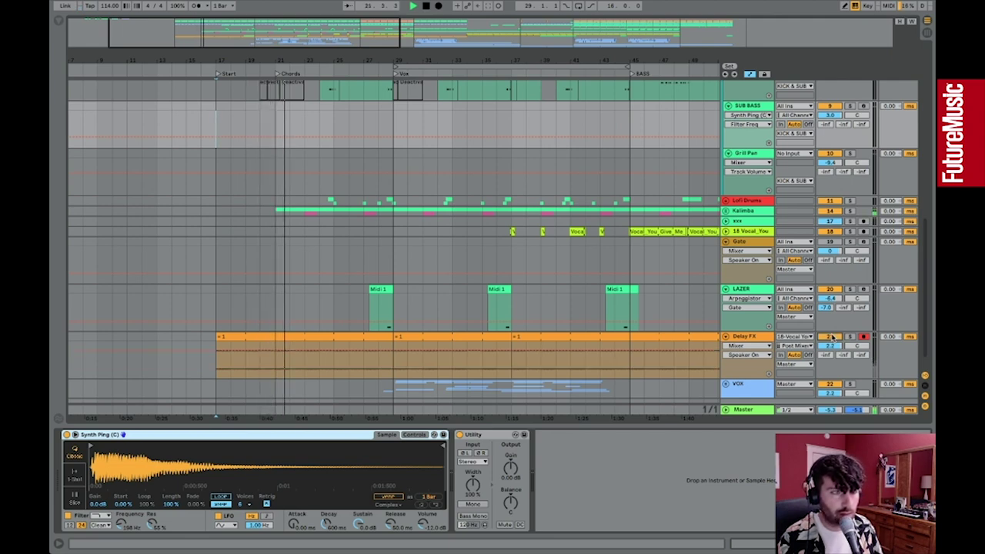
{"action": "left_click_drag", "start_coordinate": [218, 56], "coordinate": [213, 36]}
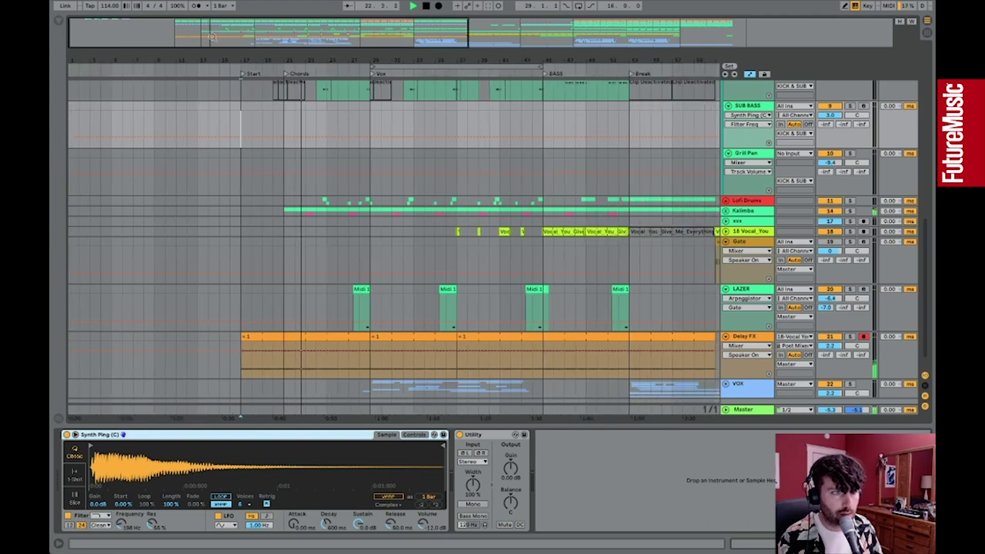
{"action": "scroll", "coordinate": [477, 229], "scroll_direction": "down", "scroll_amount": 2}
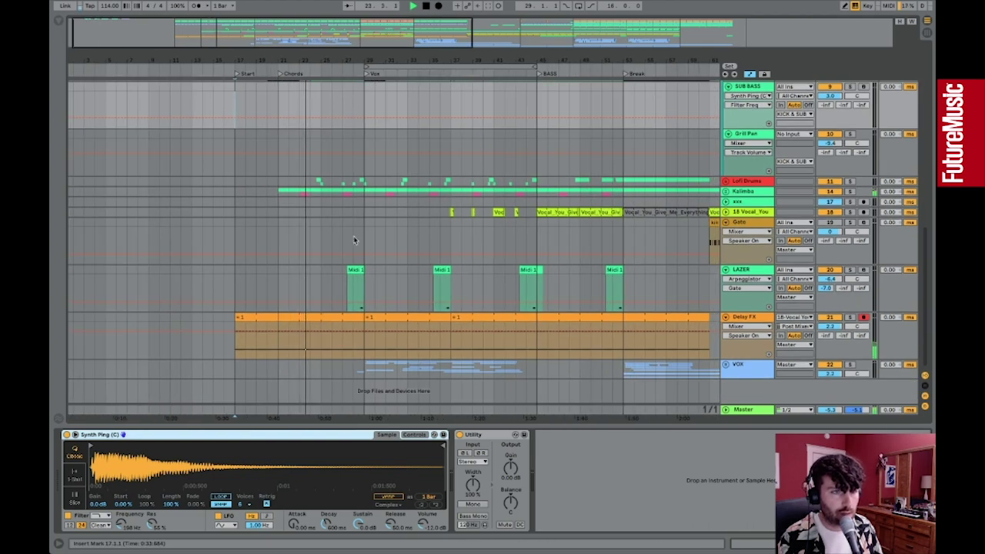
{"action": "scroll", "coordinate": [354, 239], "scroll_direction": "up", "scroll_amount": 5}
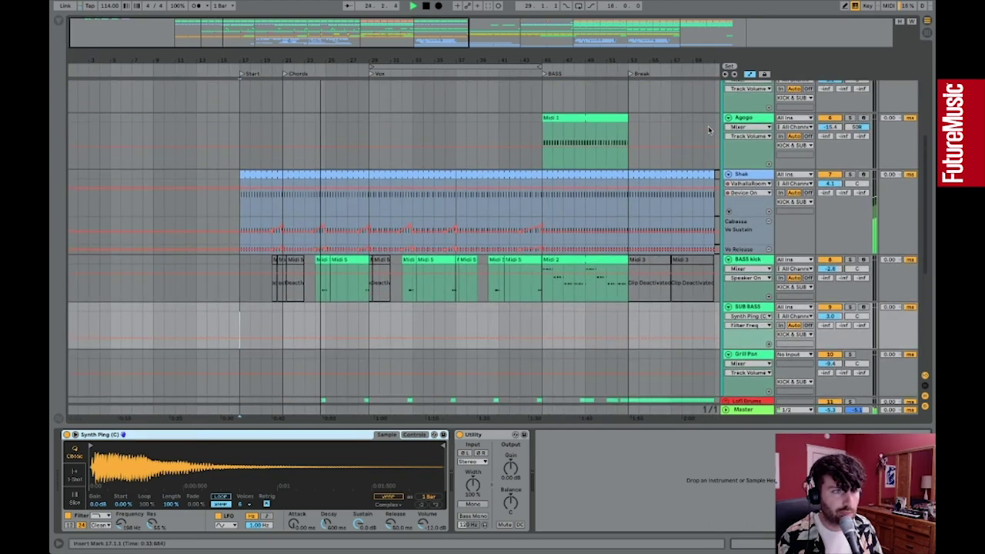
{"action": "scroll", "coordinate": [709, 130], "scroll_direction": "up", "scroll_amount": 3}
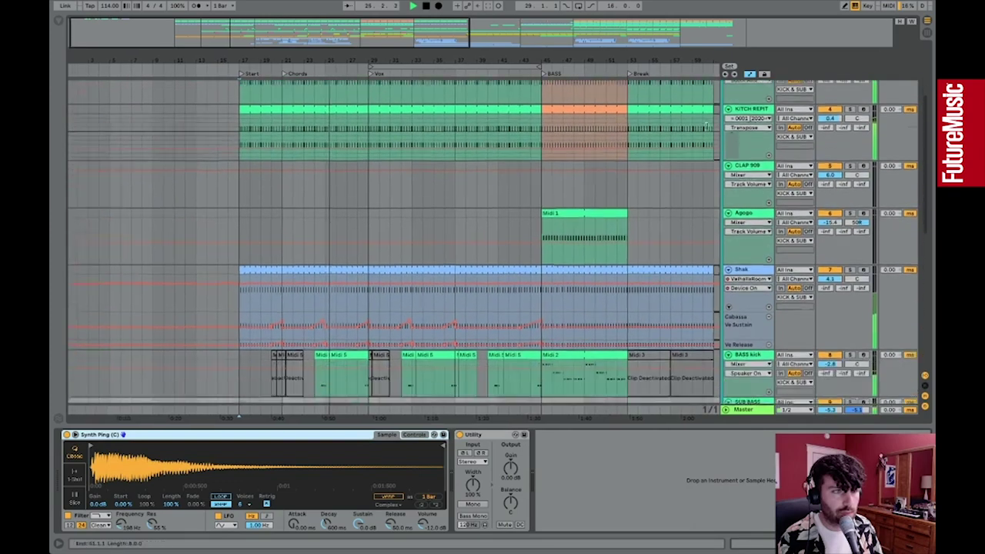
{"action": "scroll", "coordinate": [708, 129], "scroll_direction": "down", "scroll_amount": 1}
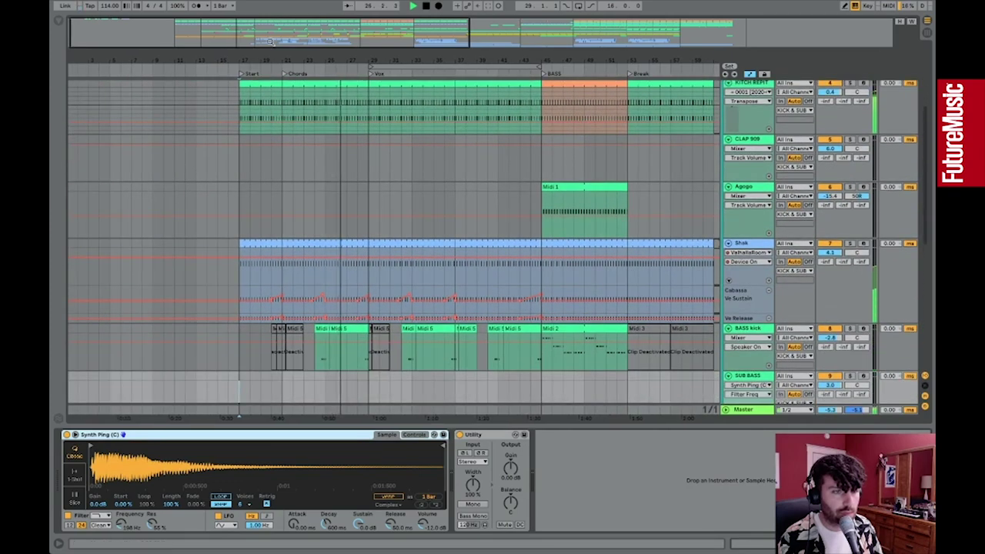
{"action": "left_click_drag", "start_coordinate": [270, 41], "coordinate": [272, 70]}
{"action": "scroll", "coordinate": [341, 191], "scroll_direction": "up", "scroll_amount": 5}
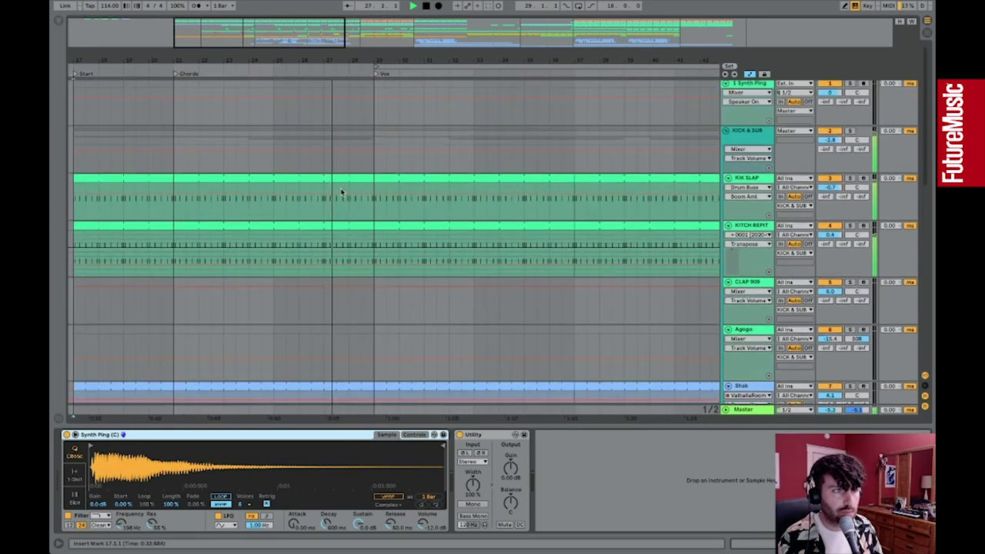
Place the insert marker at bar 27.3 on the Shak track, unfold the Kalimba group and stop playback
{"action": "scroll", "coordinate": [341, 192], "scroll_direction": "down", "scroll_amount": 8}
{"action": "left_click", "coordinate": [339, 184]}
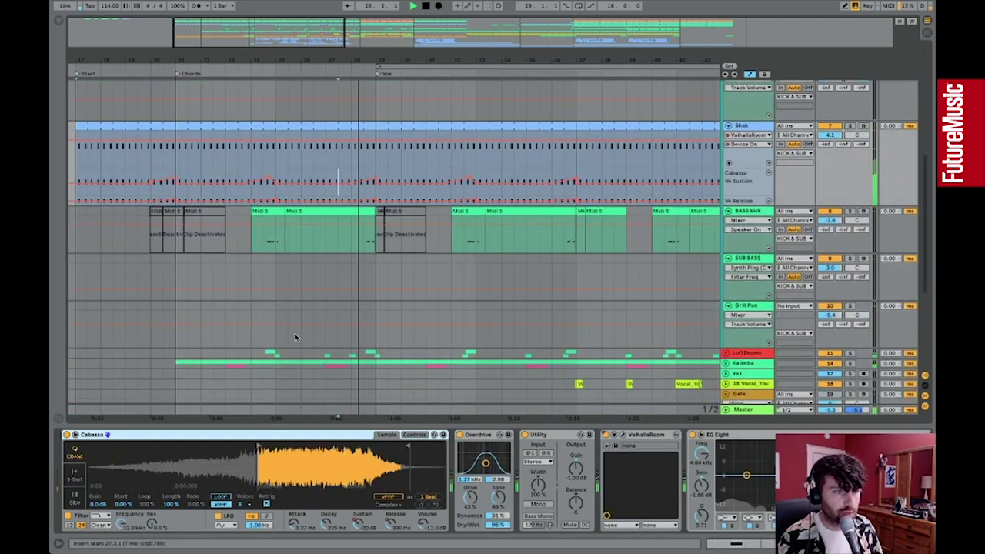
{"action": "scroll", "coordinate": [296, 335], "scroll_direction": "down", "scroll_amount": 6}
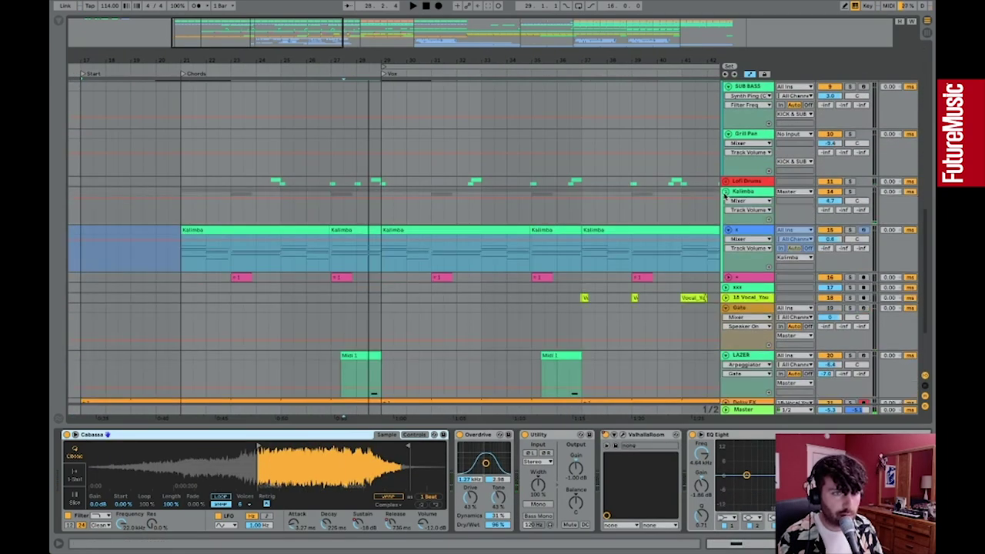
Unfold the Kalimba group and open the first Kalimba clip at bar 21 in the note editor, enlarging its chord notes
{"action": "left_click", "coordinate": [335, 207]}
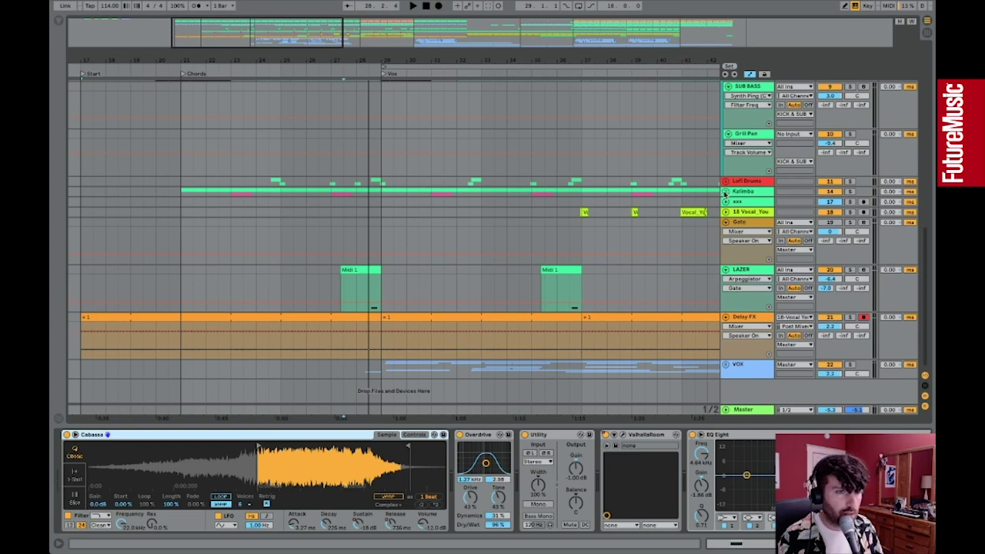
{"action": "left_click", "coordinate": [725, 192]}
{"action": "double_click", "coordinate": [280, 229]}
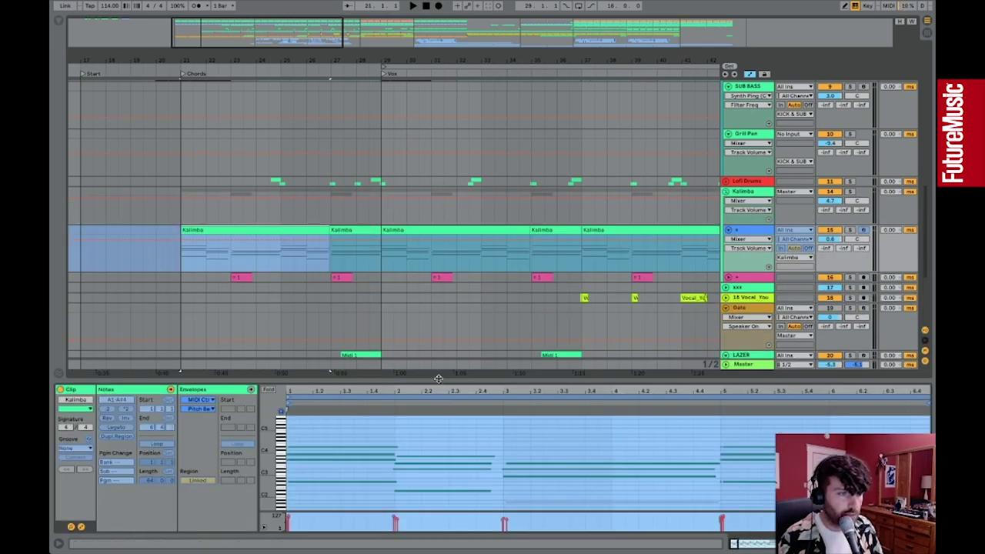
{"action": "left_click_drag", "start_coordinate": [437, 379], "coordinate": [438, 139]}
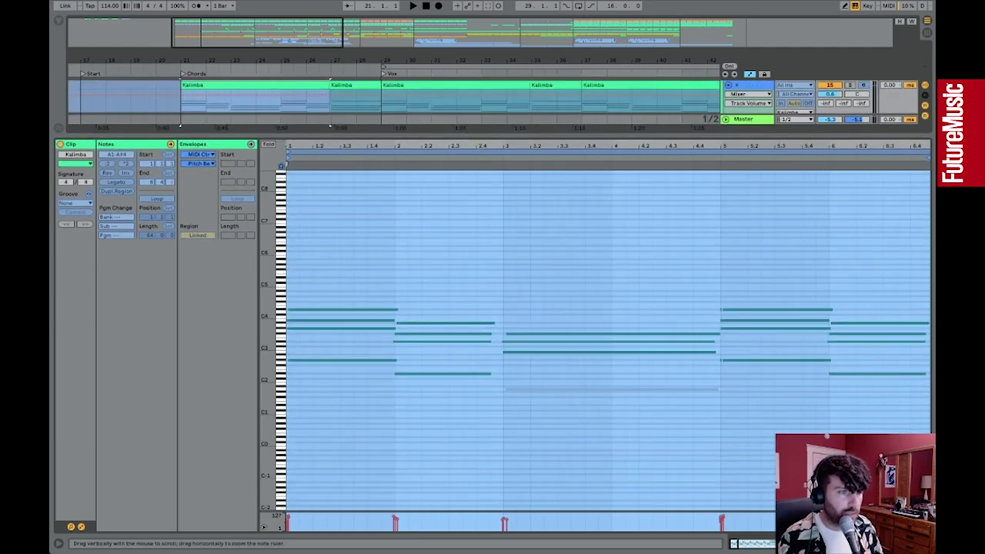
{"action": "left_click_drag", "start_coordinate": [267, 305], "coordinate": [323, 288]}
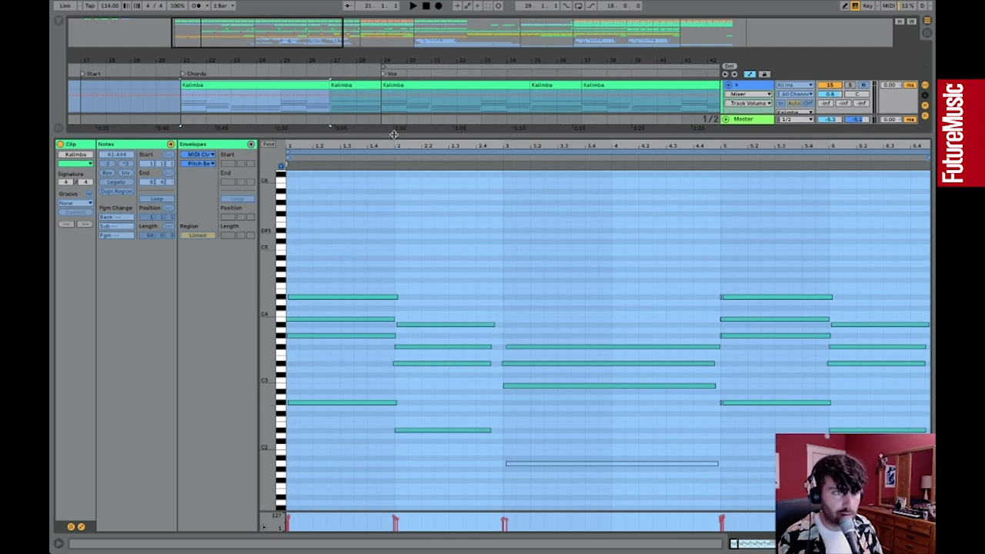
{"action": "left_click_drag", "start_coordinate": [393, 134], "coordinate": [393, 219]}
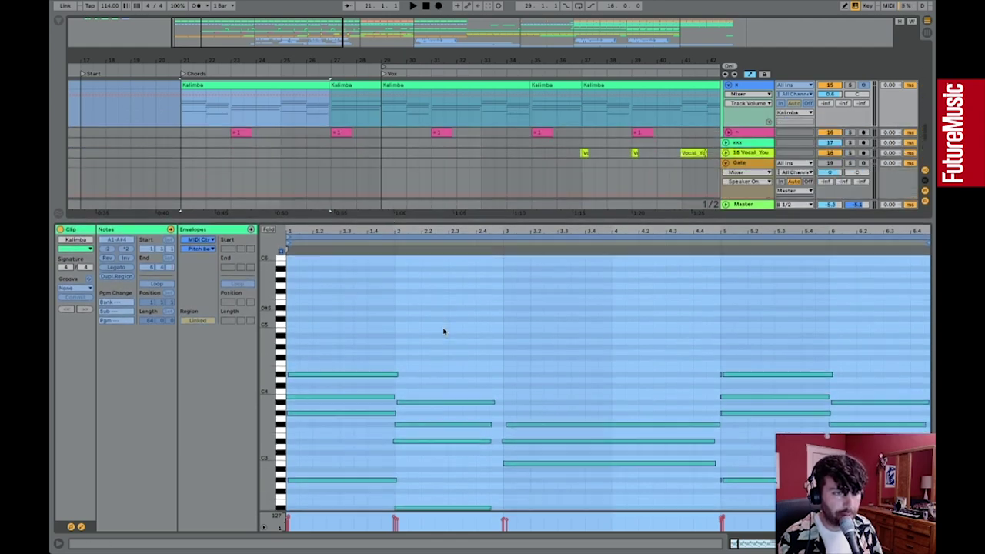
Play from bar 21, solo the Kalimba chord track and the pink track below it during playback, and release the solos
{"action": "scroll", "coordinate": [443, 332], "scroll_direction": "down", "scroll_amount": 3}
{"action": "key", "text": "space"}
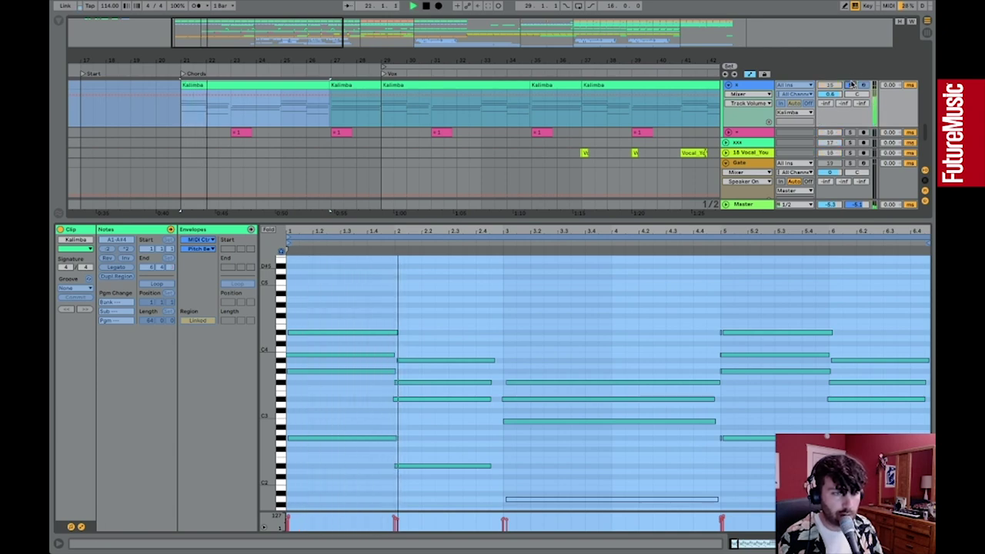
{"action": "left_click", "coordinate": [850, 133], "text": "super"}
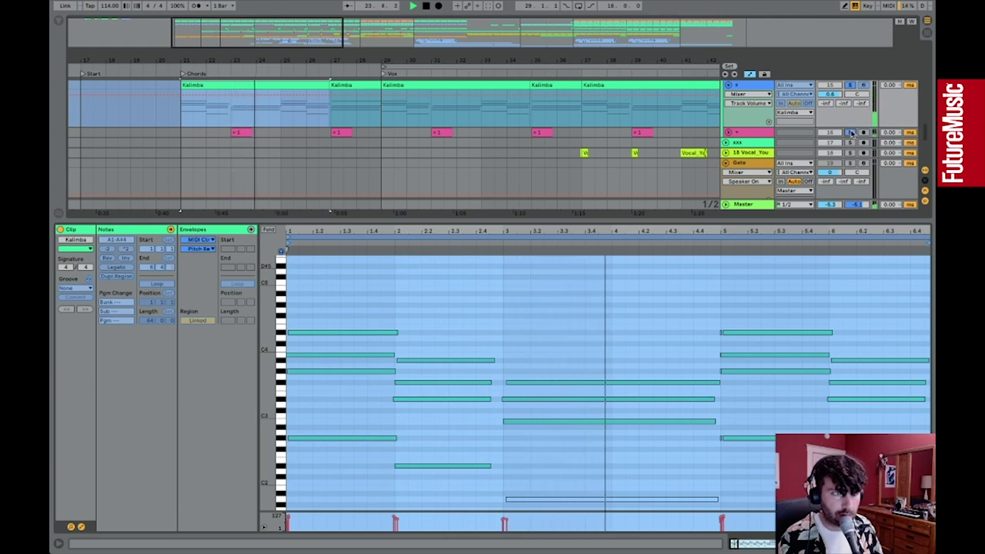
{"action": "left_click", "coordinate": [851, 133]}
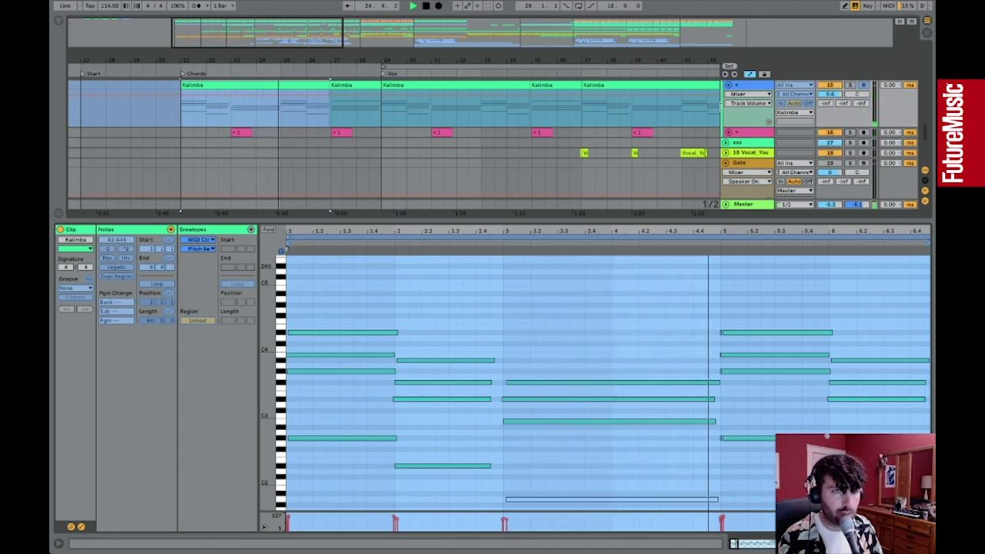
Place the insert marker at bar 51 in the Kalimba clip and play the soloed chord track into the Break section
{"action": "left_click_drag", "start_coordinate": [189, 60], "coordinate": [191, 37]}
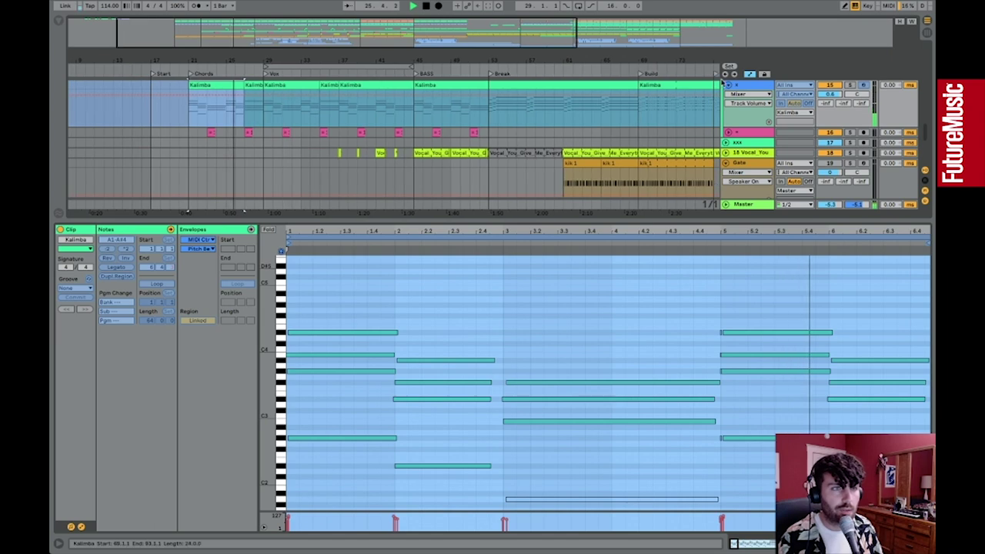
{"action": "left_click", "coordinate": [467, 115]}
{"action": "key", "text": "space"}
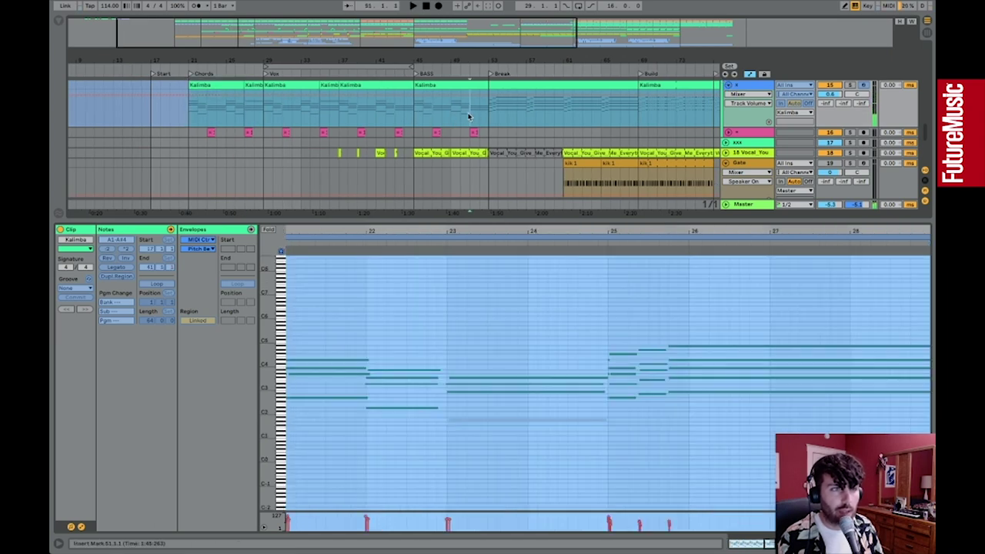
{"action": "key", "text": "space"}
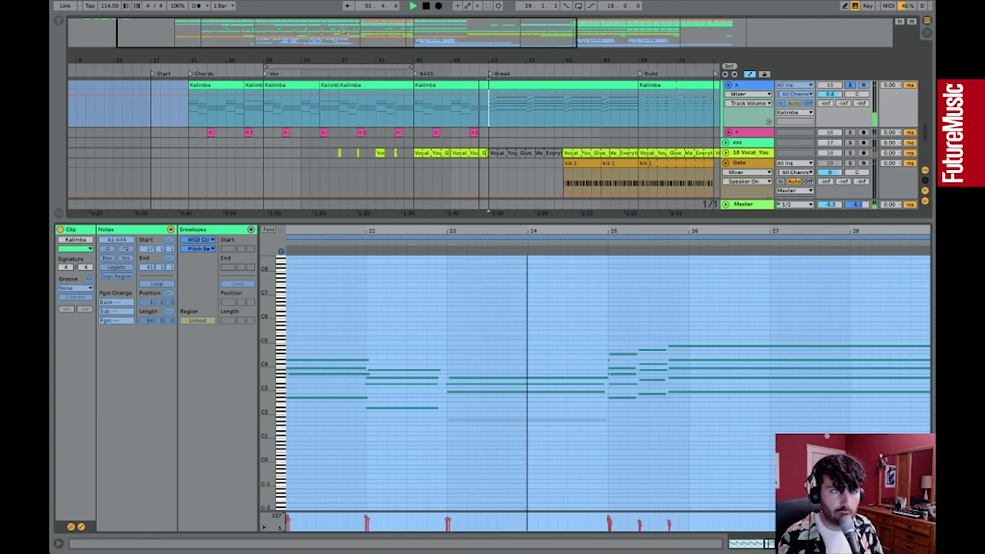
{"action": "left_click_drag", "start_coordinate": [349, 22], "coordinate": [359, 29]}
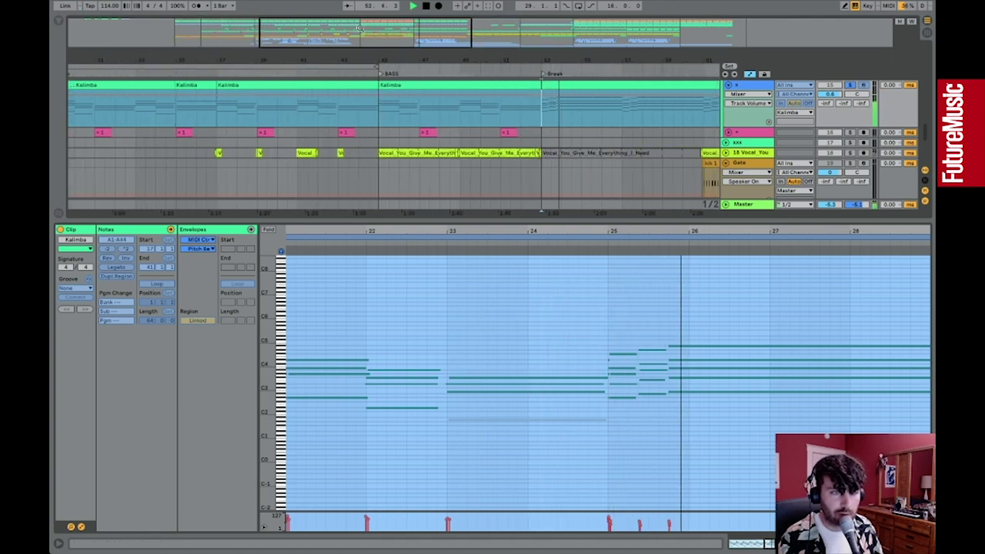
{"action": "left_click_drag", "start_coordinate": [360, 28], "coordinate": [393, 27]}
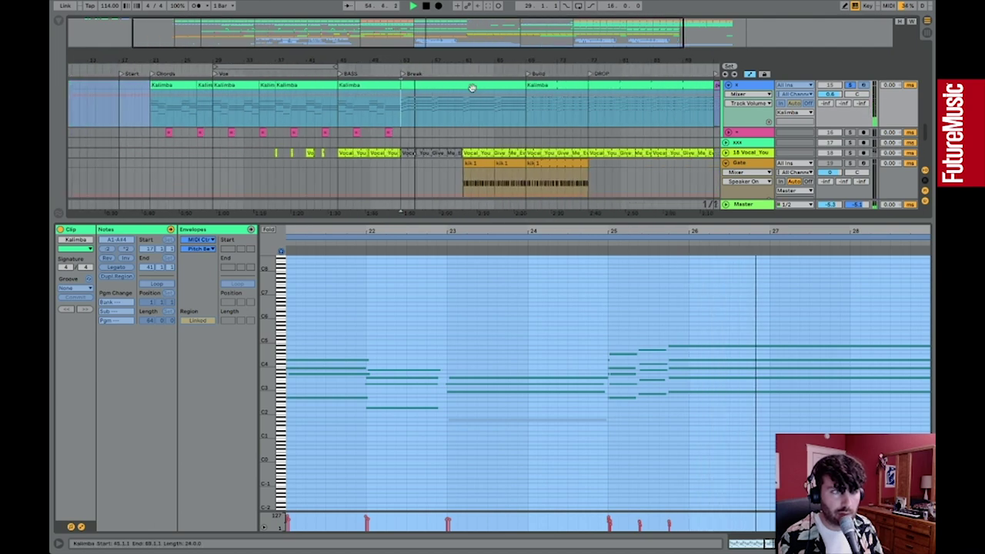
Select the Kalimba clip spanning bars 45 to 69, play it from bar 45 and release the chord track's solo
{"action": "left_click", "coordinate": [359, 83]}
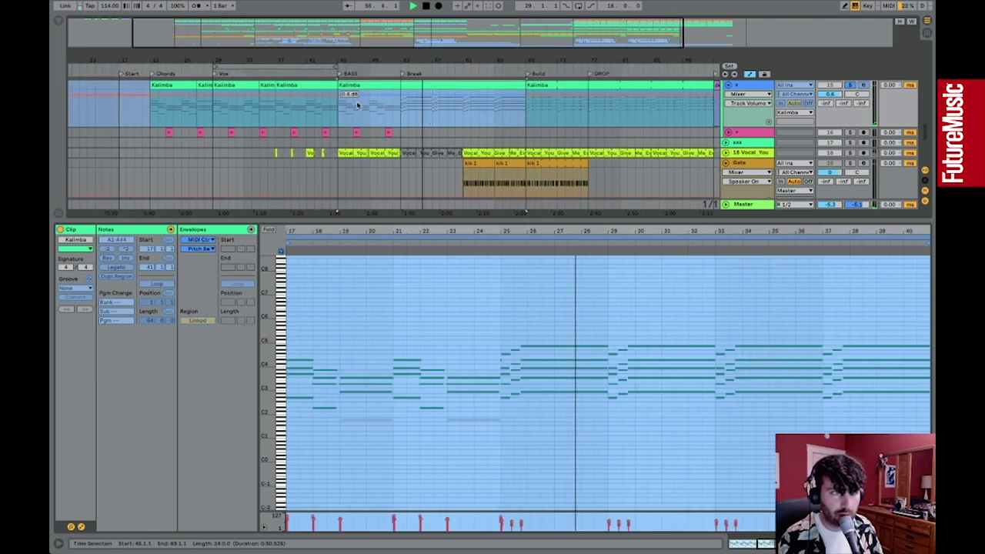
{"action": "left_click", "coordinate": [336, 129]}
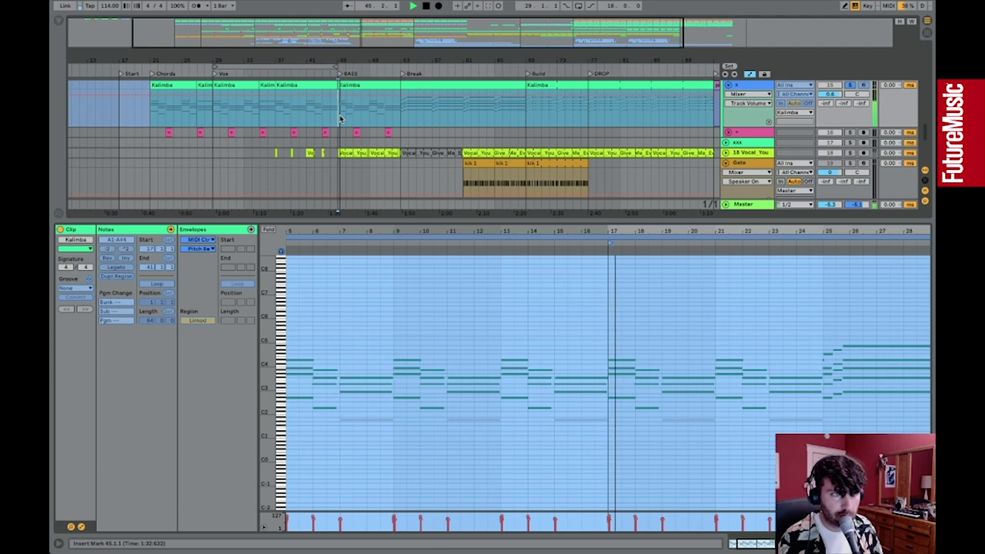
{"action": "left_click", "coordinate": [848, 86]}
Place the insert marker at bar 53 on the VOX group, unfold the group and shrink the clip view to show its vocal tracks
{"action": "scroll", "coordinate": [360, 85], "scroll_direction": "down", "scroll_amount": 4}
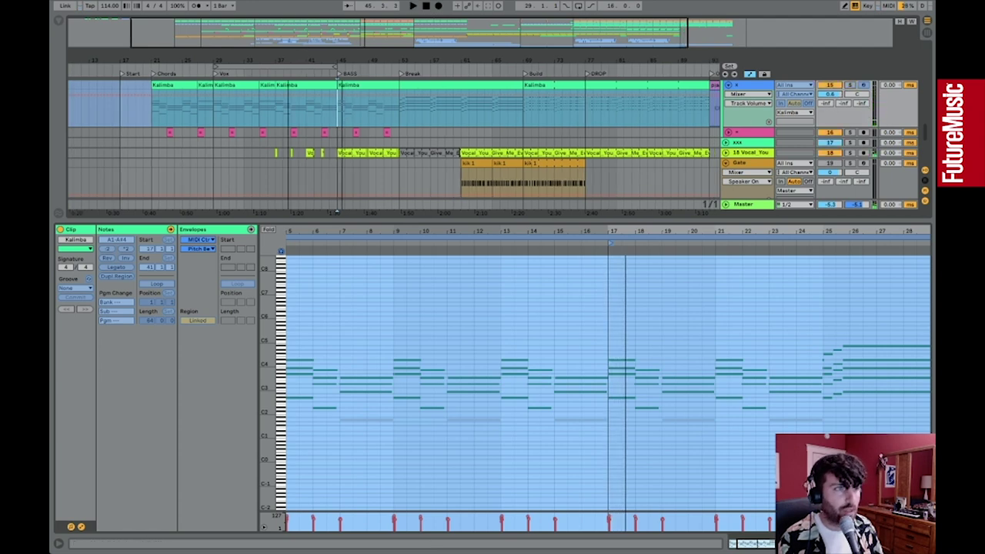
{"action": "scroll", "coordinate": [361, 89], "scroll_direction": "down", "scroll_amount": 1}
{"action": "scroll", "coordinate": [361, 88], "scroll_direction": "down", "scroll_amount": 5}
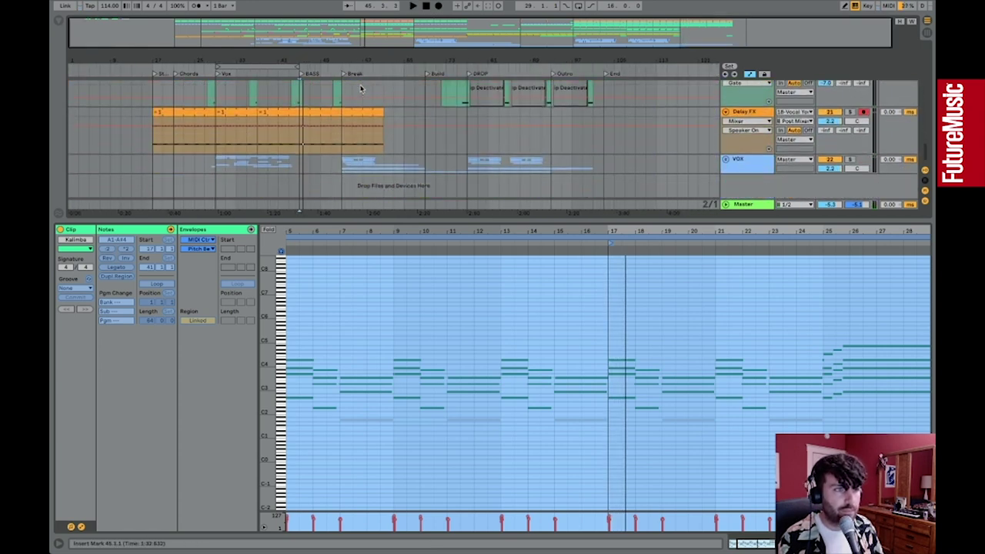
{"action": "left_click", "coordinate": [341, 162]}
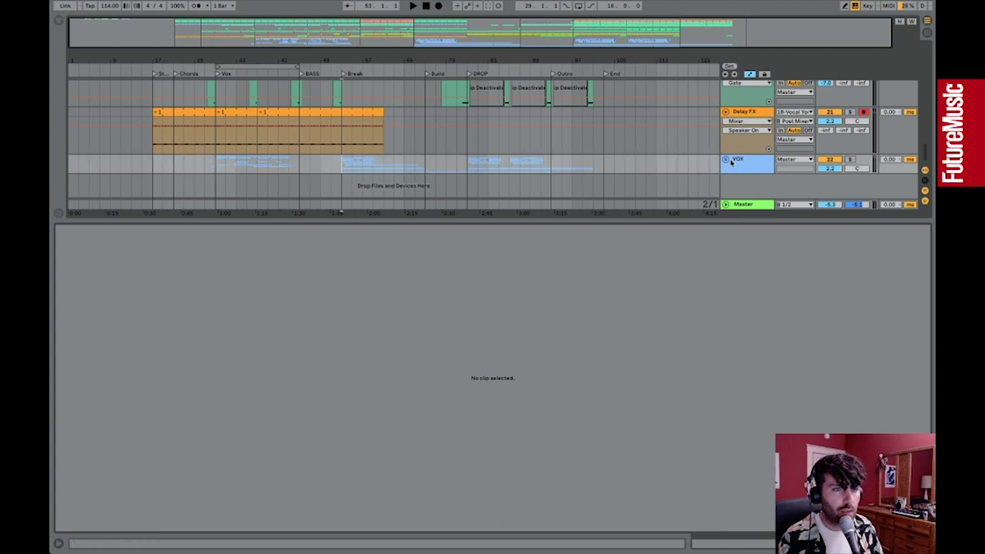
{"action": "left_click_drag", "start_coordinate": [598, 219], "coordinate": [598, 423]}
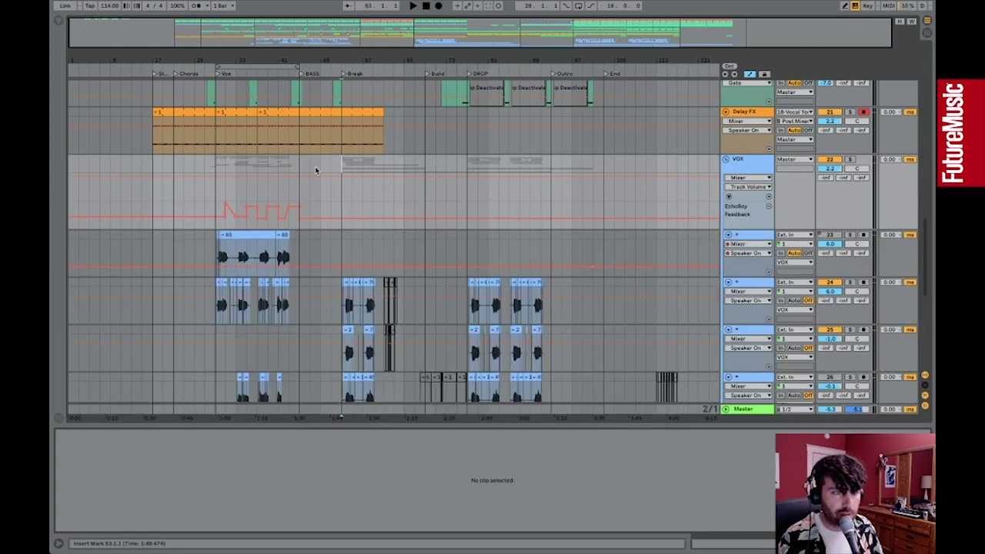
Select the Vocal_You clip at bar 45, solo the 18 Vocal_You track and play it briefly
{"action": "scroll", "coordinate": [254, 171], "scroll_direction": "up", "scroll_amount": 5}
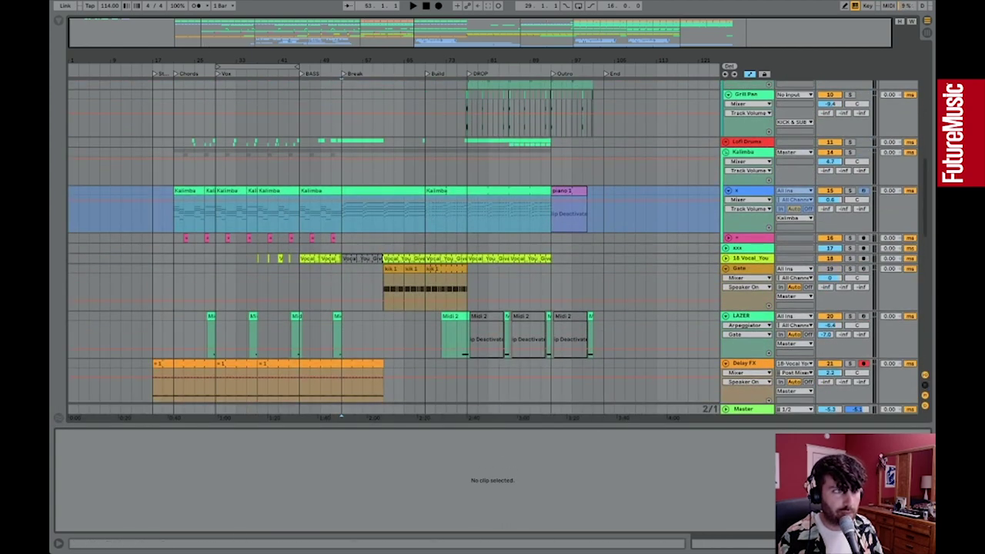
{"action": "scroll", "coordinate": [181, 231], "scroll_direction": "up", "scroll_amount": 3}
{"action": "left_click", "coordinate": [384, 260]}
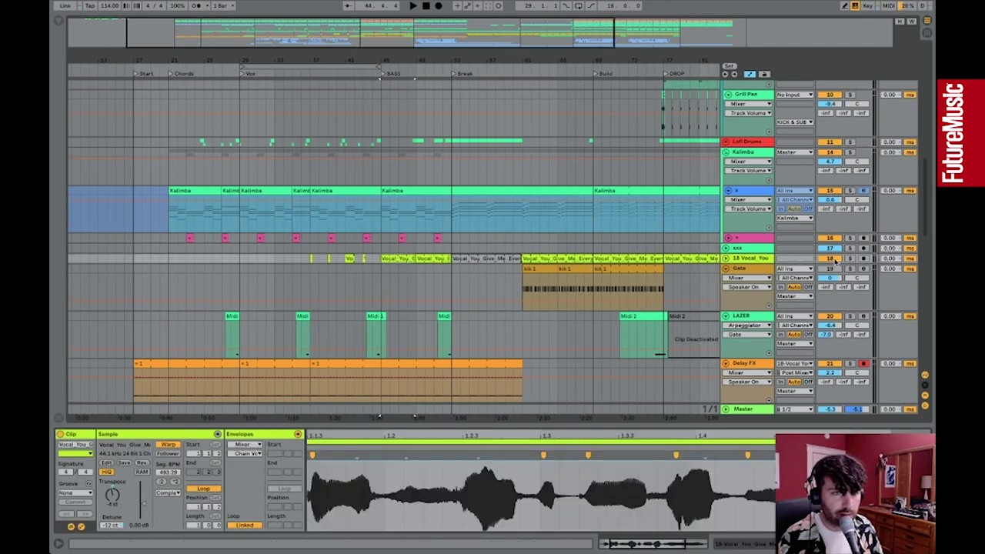
{"action": "left_click", "coordinate": [850, 259]}
{"action": "key", "text": "space"}
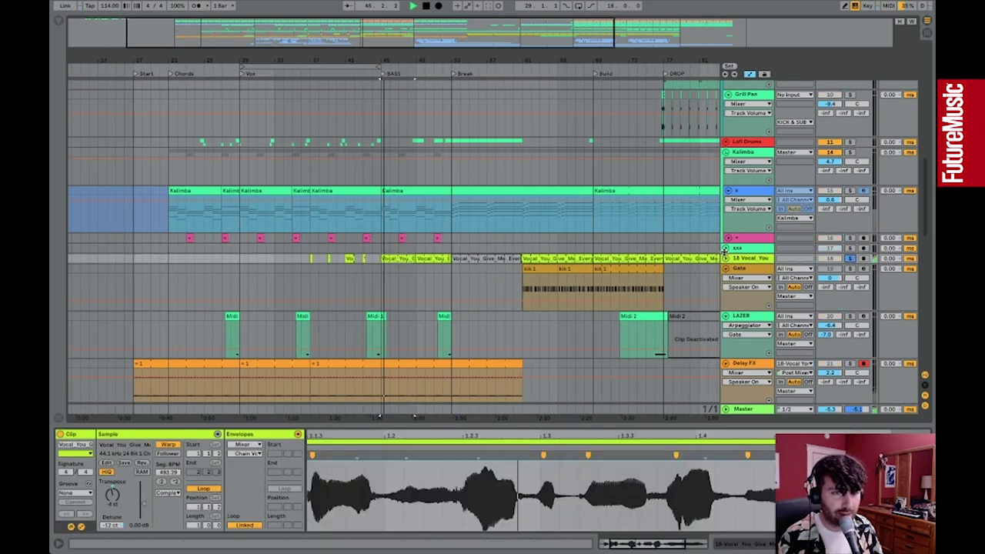
{"action": "key", "text": "space"}
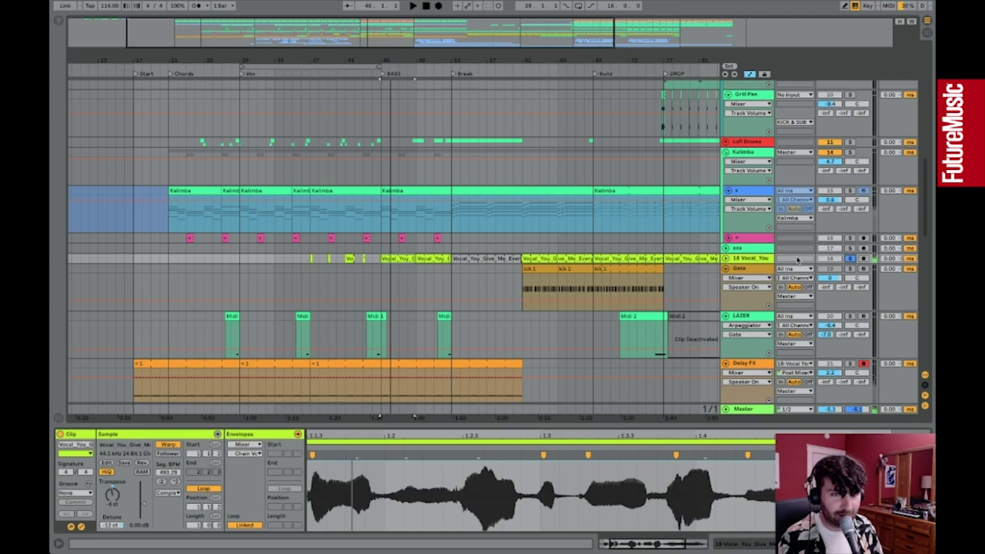
Place the insert marker at bar 29 on the VOX group, play the group soloed, release the solo and show its device chain
{"action": "scroll", "coordinate": [719, 296], "scroll_direction": "down", "scroll_amount": 10}
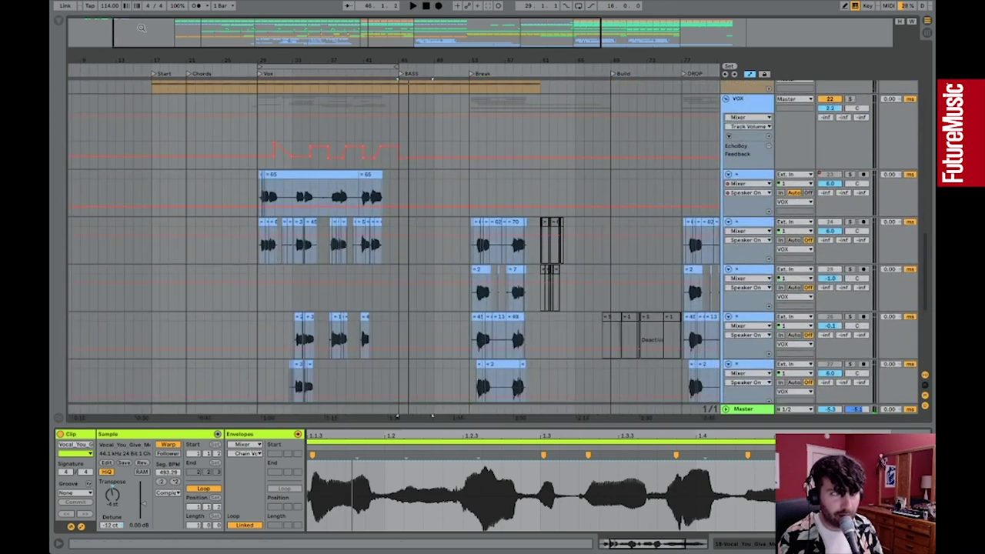
{"action": "scroll", "coordinate": [433, 78], "scroll_direction": "left", "scroll_amount": 3}
{"action": "left_click", "coordinate": [314, 106]}
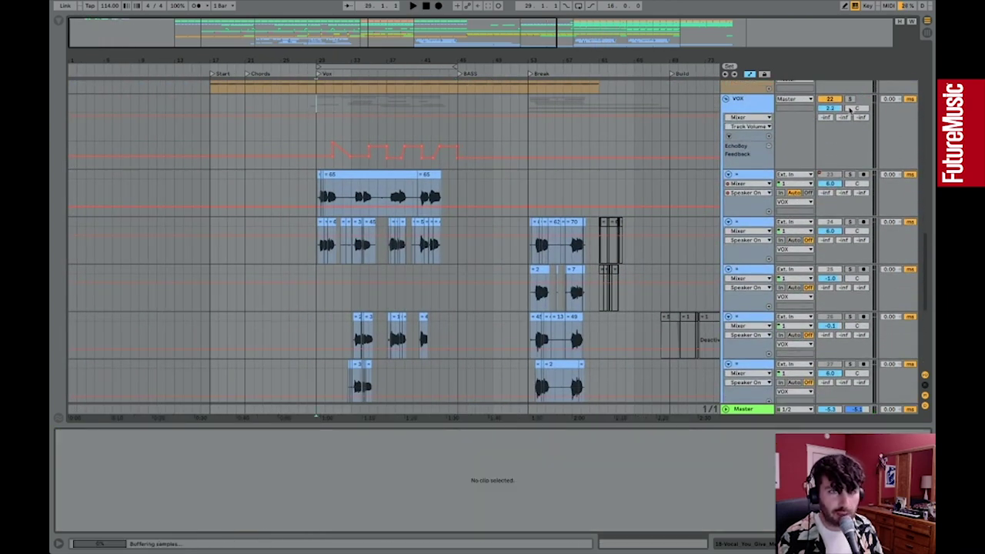
{"action": "left_click", "coordinate": [850, 99]}
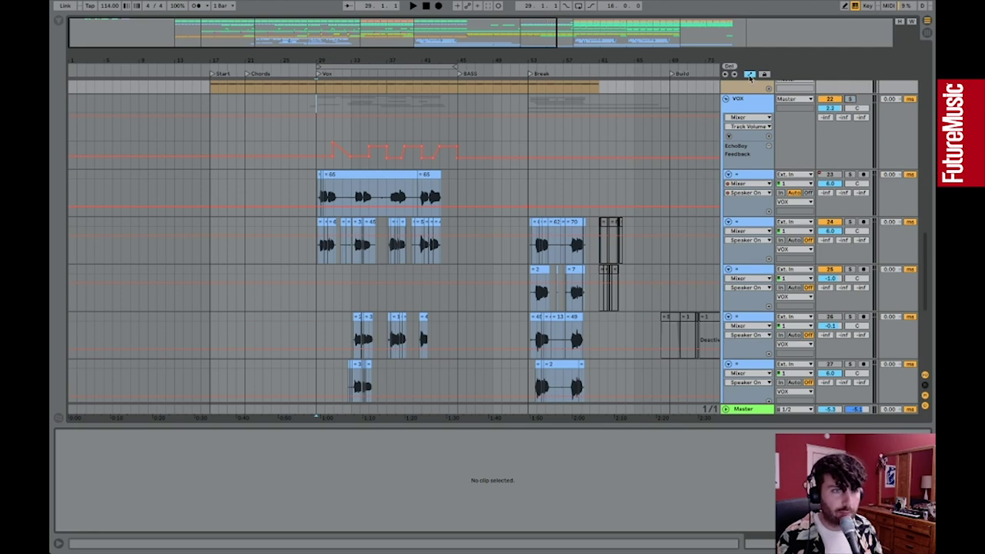
{"action": "key", "text": "space"}
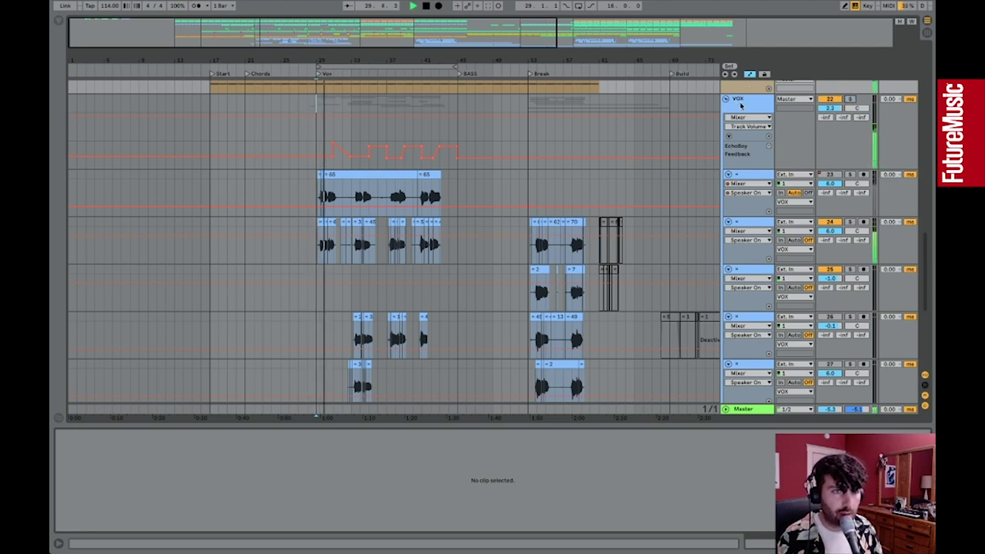
{"action": "left_click", "coordinate": [849, 98]}
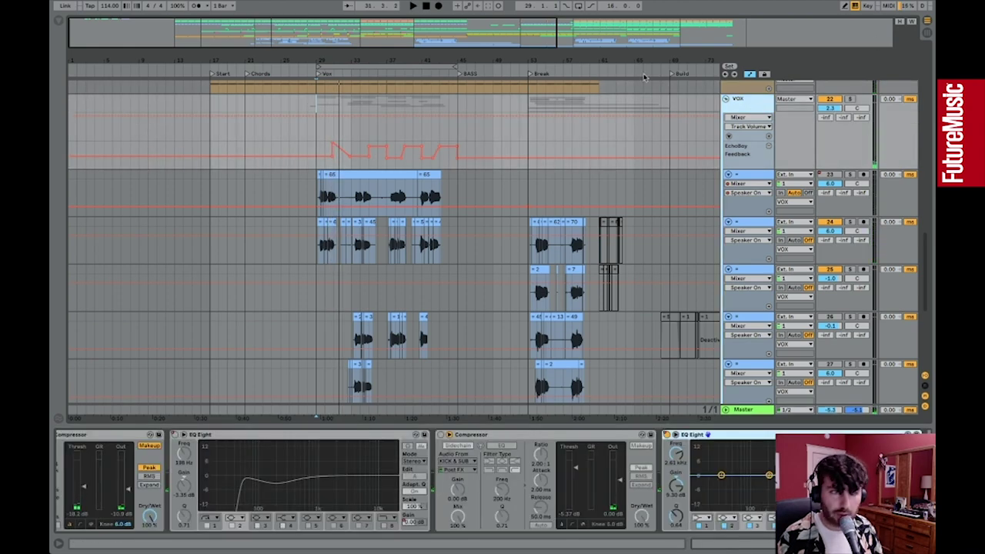
Switch to the Apollo Twin Console app and inspect the 1176LN Legacy compressor inserted on the ANALOG 1 channel
{"action": "key", "text": "super+Tab"}
{"action": "key", "text": "super+Tab"}
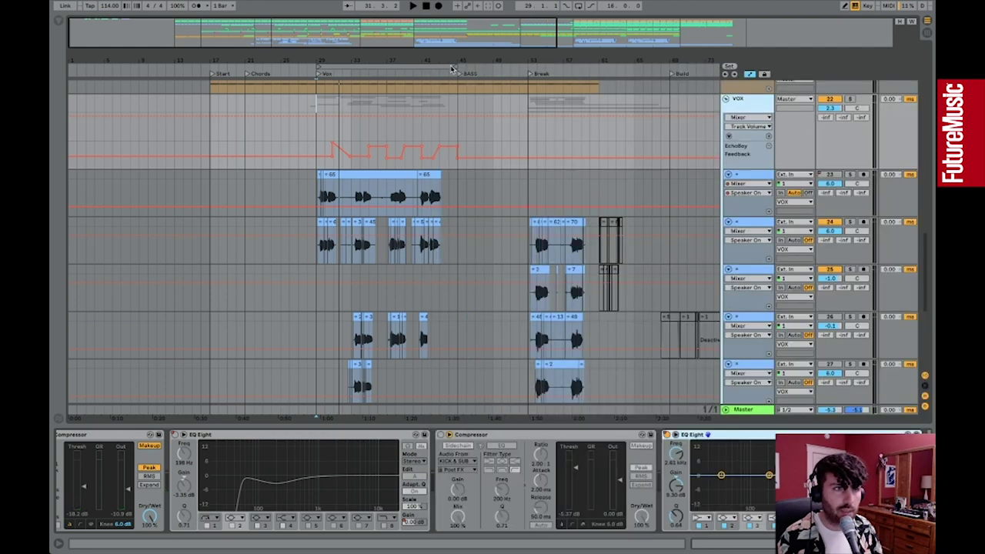
{"action": "key", "text": "super+Tab"}
{"action": "left_click_drag", "start_coordinate": [314, 117], "coordinate": [360, 73]}
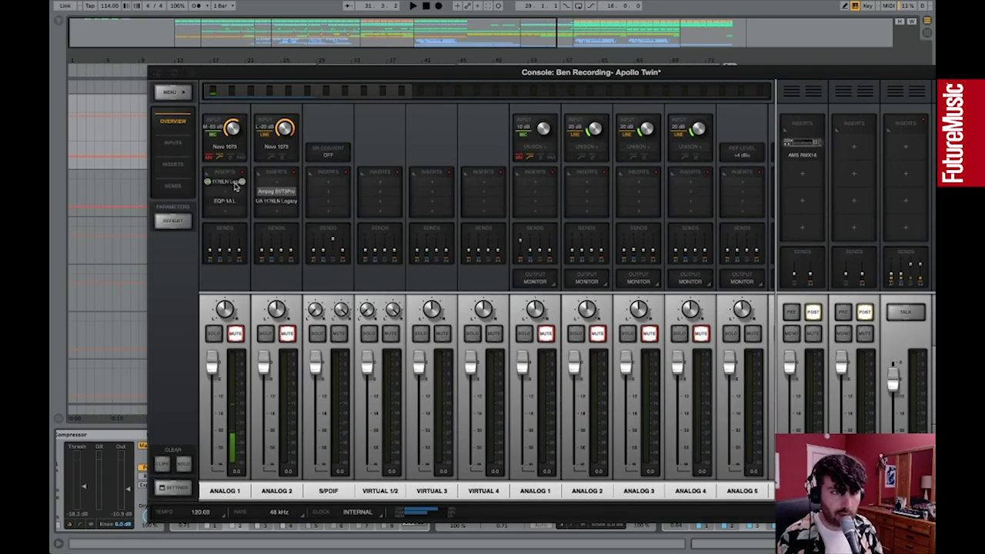
{"action": "left_click_drag", "start_coordinate": [934, 190], "coordinate": [482, 179]}
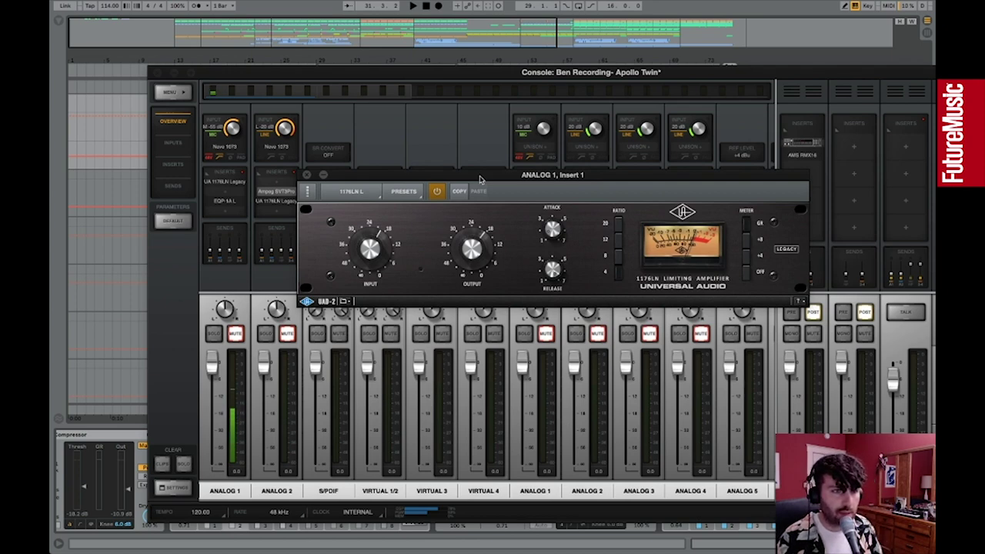
{"action": "left_click_drag", "start_coordinate": [480, 179], "coordinate": [510, 178]}
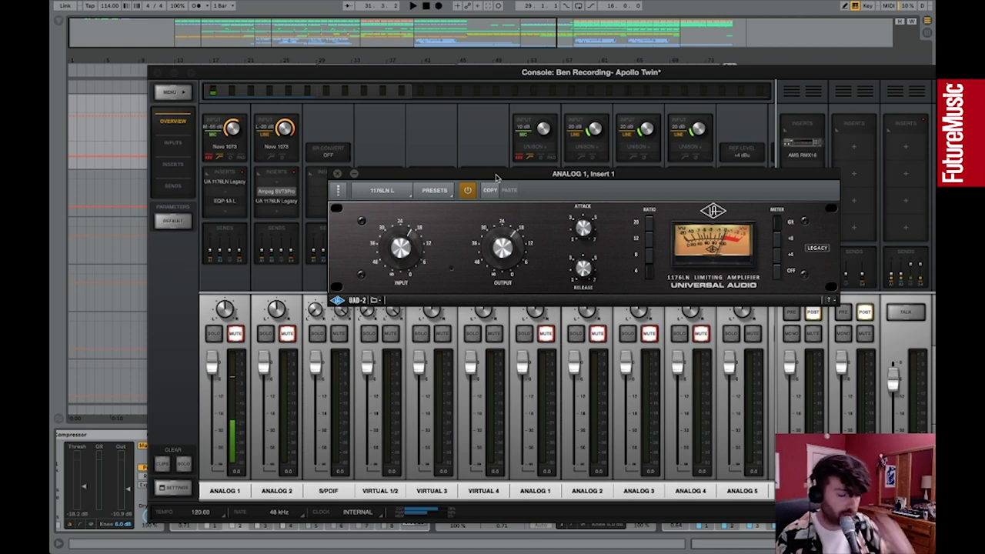
Open the Neve 1073 Unison preamp on the ANALOG 1 channel and move its window up to inspect all its controls
{"action": "left_click", "coordinate": [226, 147]}
{"action": "left_click", "coordinate": [225, 146]}
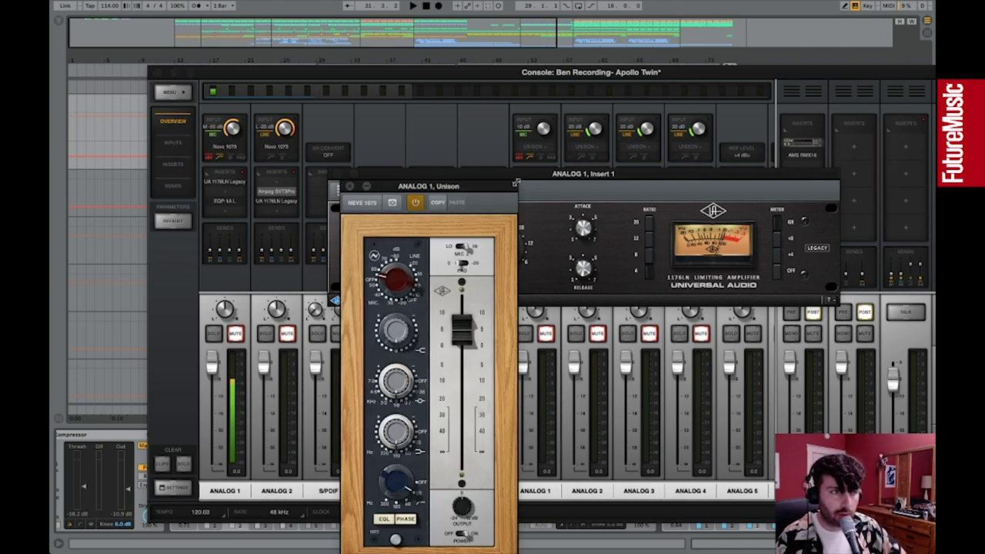
{"action": "left_click_drag", "start_coordinate": [513, 158], "coordinate": [563, 84]}
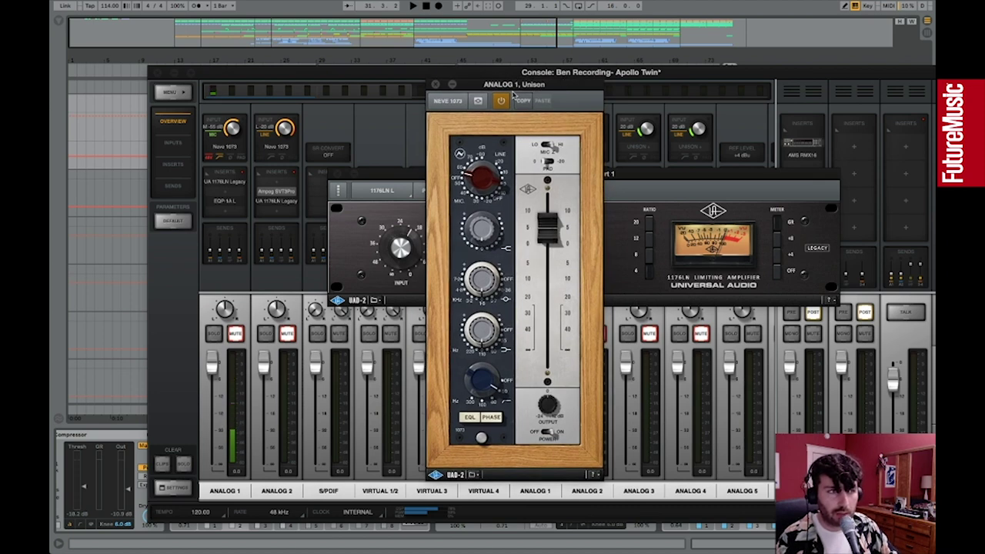
{"action": "left_click", "coordinate": [447, 100]}
{"action": "left_click", "coordinate": [478, 89]}
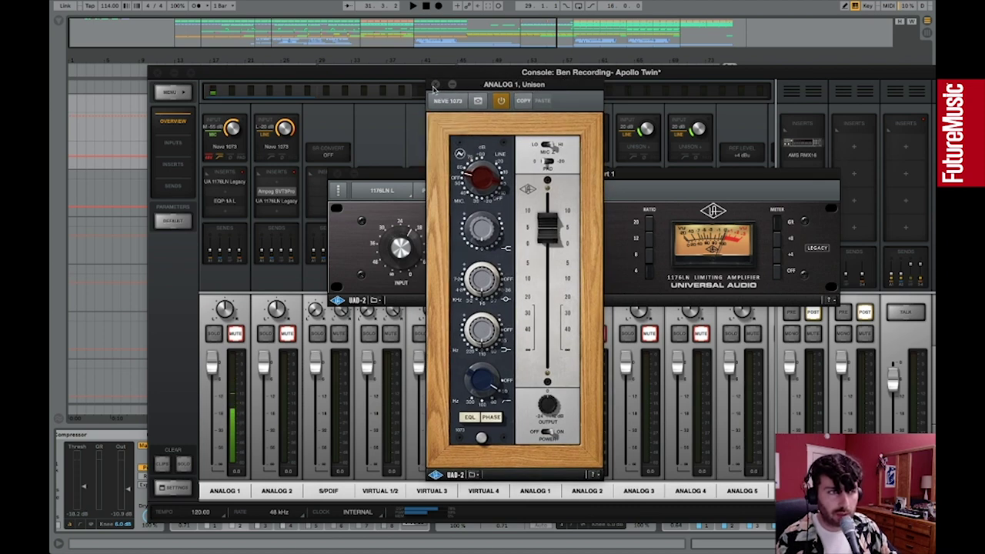
Close the Neve 1073 and 1176LN windows, and inspect the Pultec EQP-1A equalizer inserted on the ANALOG 1 channel
{"action": "left_click", "coordinate": [435, 85]}
{"action": "left_click_drag", "start_coordinate": [377, 176], "coordinate": [388, 176]}
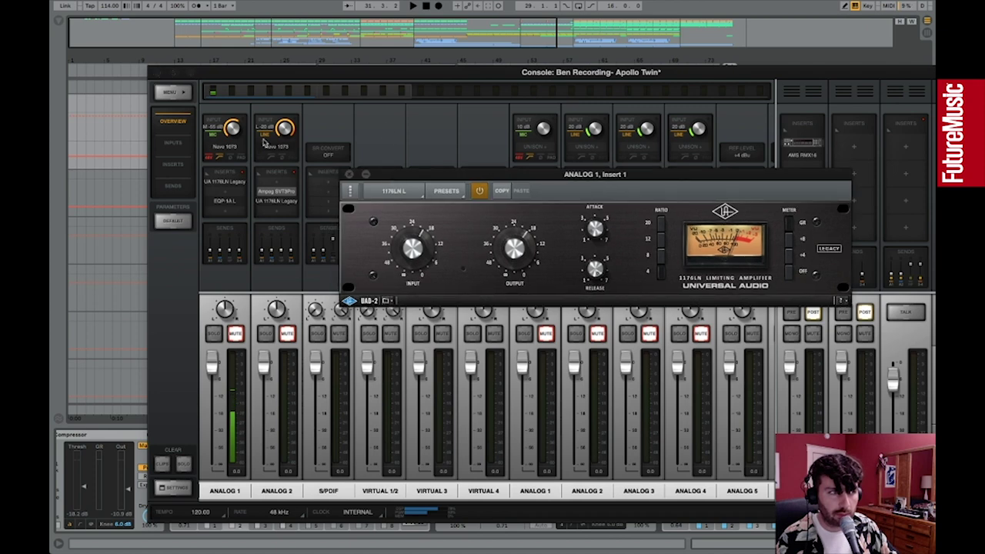
{"action": "left_click", "coordinate": [351, 175]}
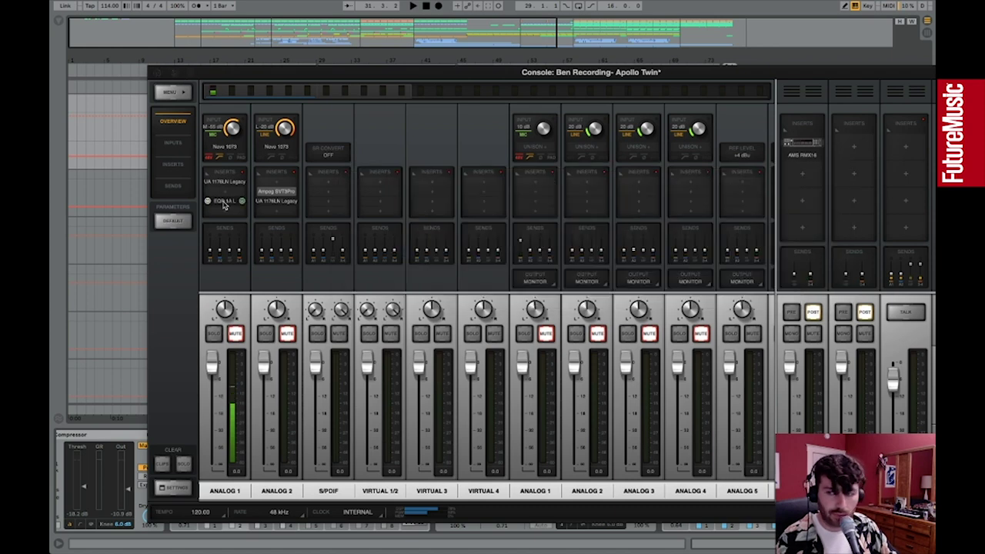
{"action": "left_click", "coordinate": [224, 200]}
{"action": "left_click_drag", "start_coordinate": [483, 222], "coordinate": [380, 194]}
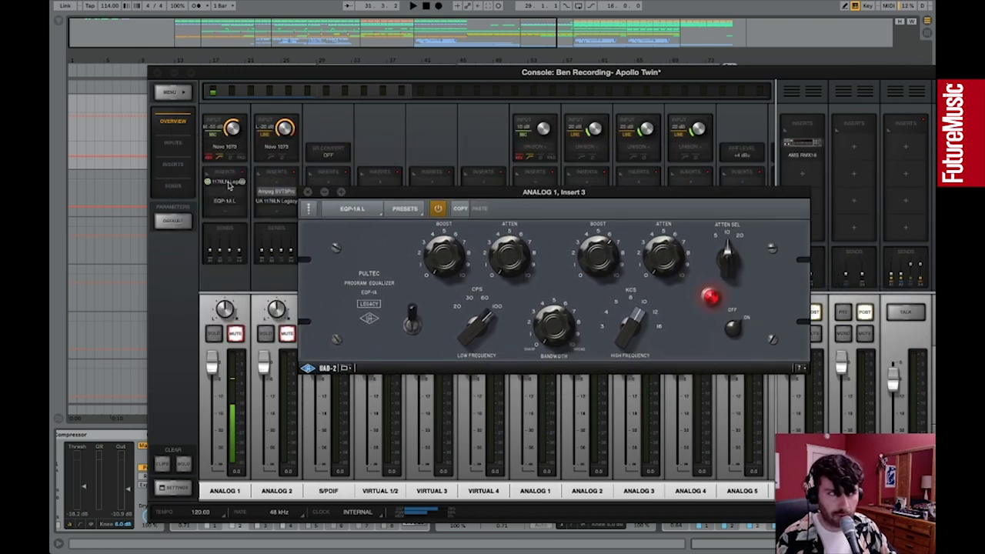
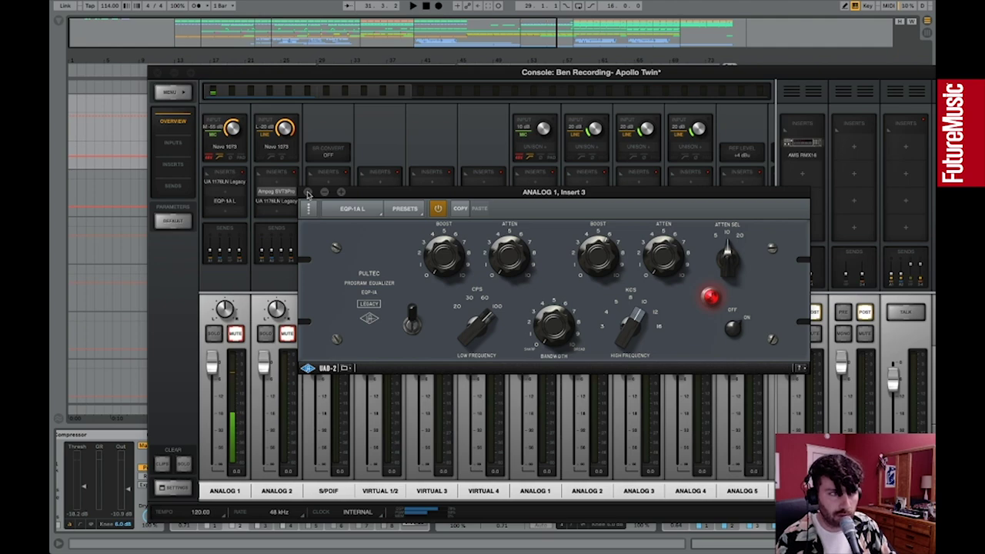
{"action": "left_click", "coordinate": [308, 194]}
Move the Console window aside, return to Ableton Live and place the insert marker at 29.3.1 on the VOX group
{"action": "left_click_drag", "start_coordinate": [223, 71], "coordinate": [316, 95]}
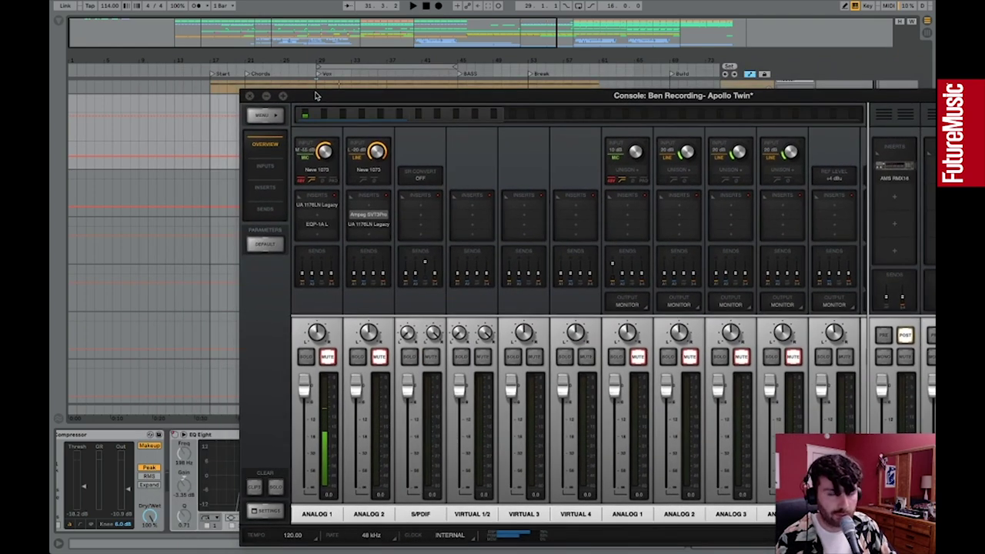
{"action": "left_click_drag", "start_coordinate": [267, 98], "coordinate": [382, 139]}
{"action": "left_click", "coordinate": [382, 137]}
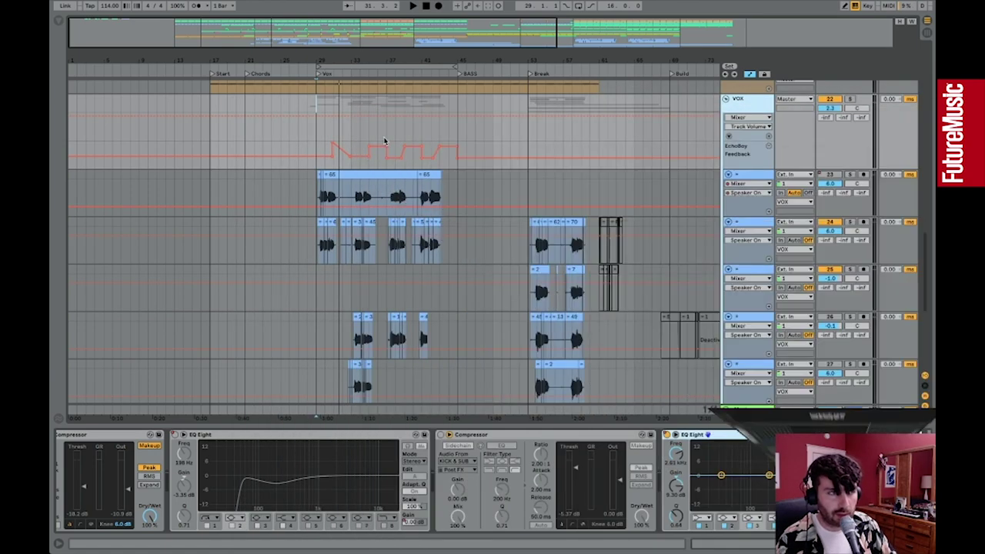
{"action": "left_click_drag", "start_coordinate": [272, 34], "coordinate": [274, 83]}
{"action": "left_click", "coordinate": [298, 105]}
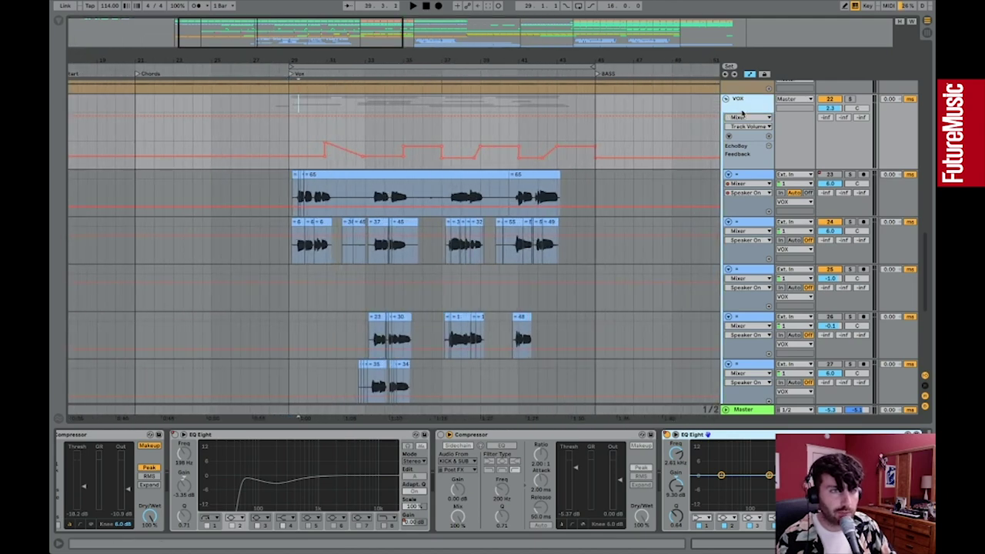
Show the EchoBoy plug-in window from the VOX group's device chain and place it below the Feedback automation
{"action": "scroll", "coordinate": [528, 509], "scroll_direction": "right", "scroll_amount": 10}
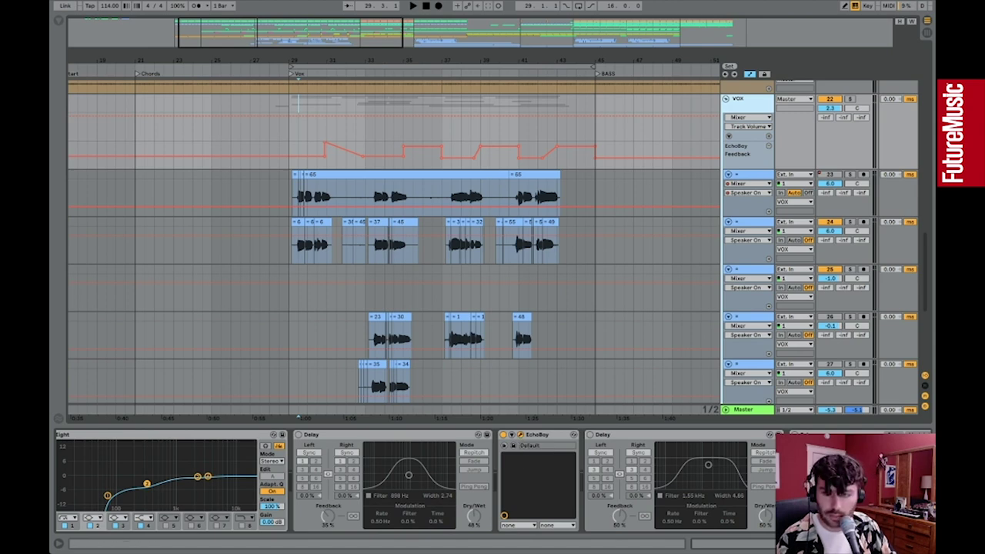
{"action": "left_click_drag", "start_coordinate": [934, 99], "coordinate": [413, 86]}
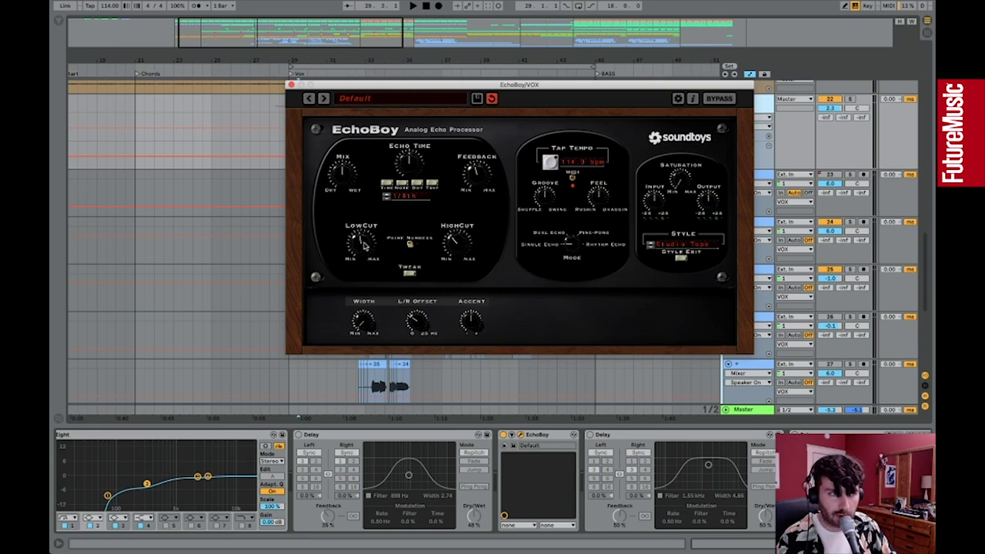
{"action": "left_click_drag", "start_coordinate": [461, 88], "coordinate": [468, 310]}
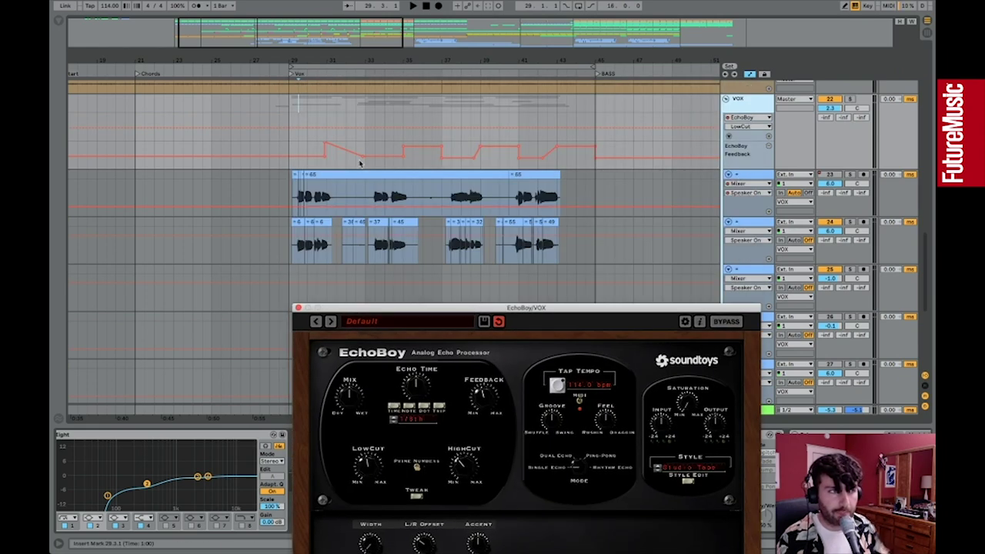
Solo the VOX group, play it from the insert marker and close the EchoBoy window
{"action": "left_click", "coordinate": [850, 100]}
{"action": "key", "text": "space"}
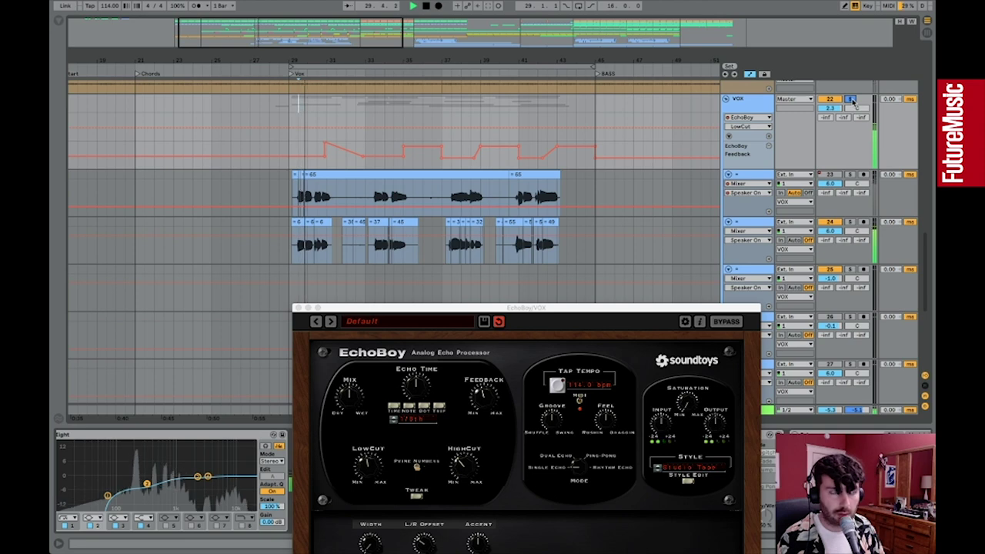
{"action": "left_click", "coordinate": [299, 307]}
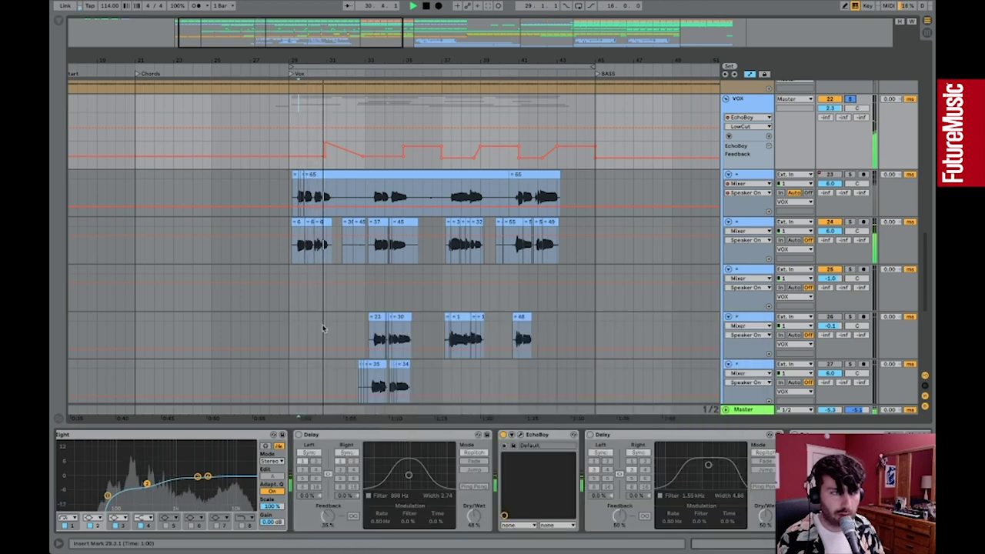
Switch off EchoBoy on the VOX group and replay the soloed vocals from the insert marker without it
{"action": "left_click", "coordinate": [504, 435]}
{"action": "key", "text": "space"}
{"action": "key", "text": "space"}
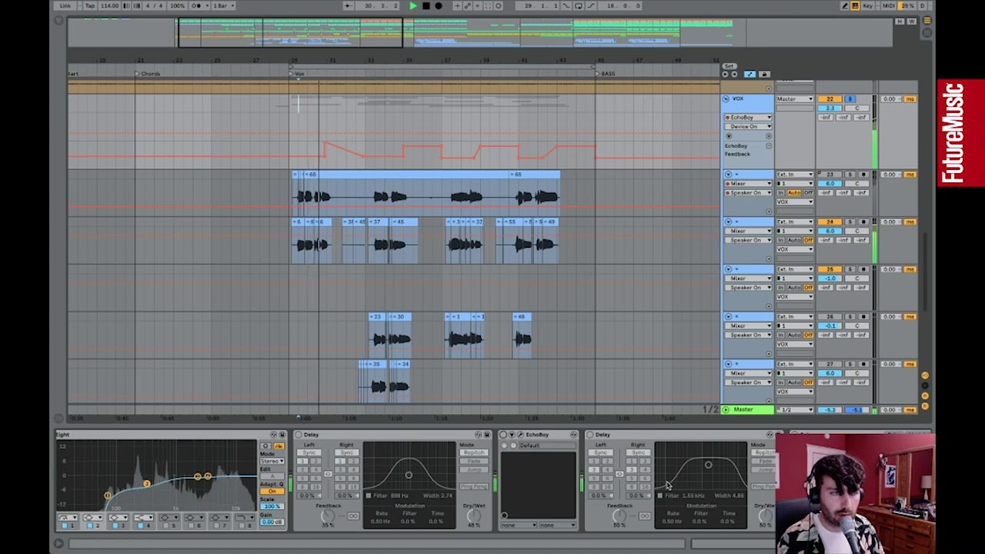
{"action": "scroll", "coordinate": [668, 484], "scroll_direction": "right", "scroll_amount": 8}
{"action": "scroll", "coordinate": [668, 485], "scroll_direction": "left", "scroll_amount": 8}
{"action": "key", "text": "space"}
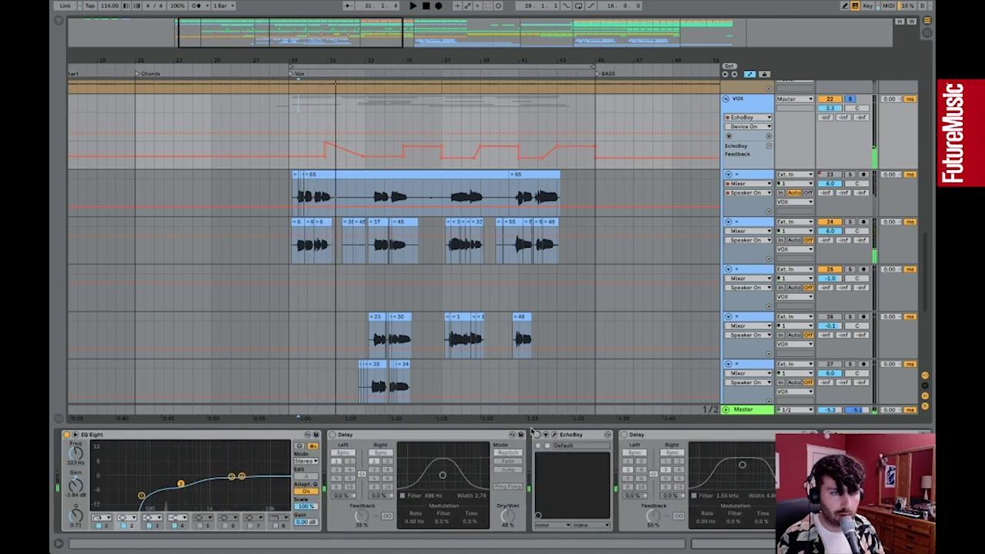
Show the VOX group's devices and open the UAD AMS RMX16 reverb with its window fully in view
{"action": "left_click", "coordinate": [740, 106]}
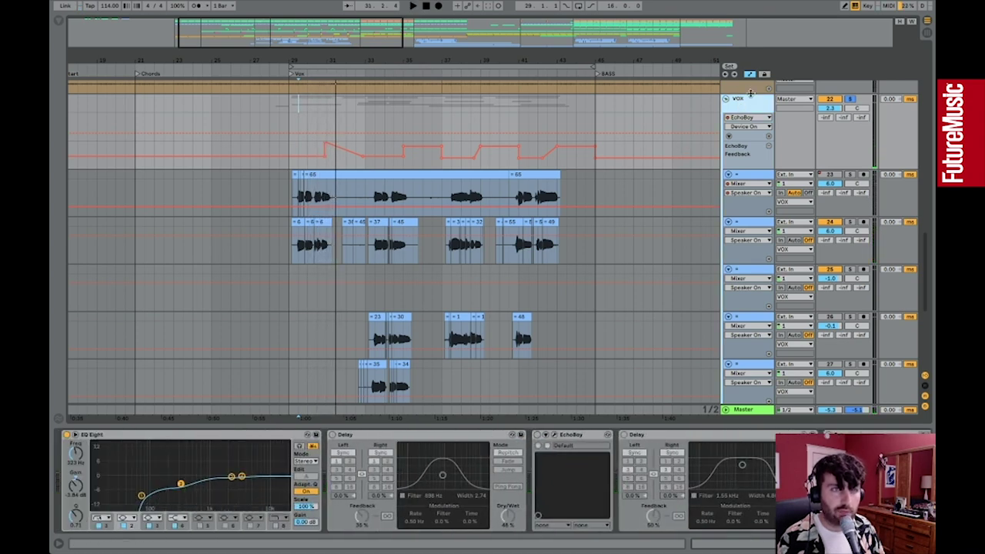
{"action": "scroll", "coordinate": [778, 469], "scroll_direction": "right", "scroll_amount": 15}
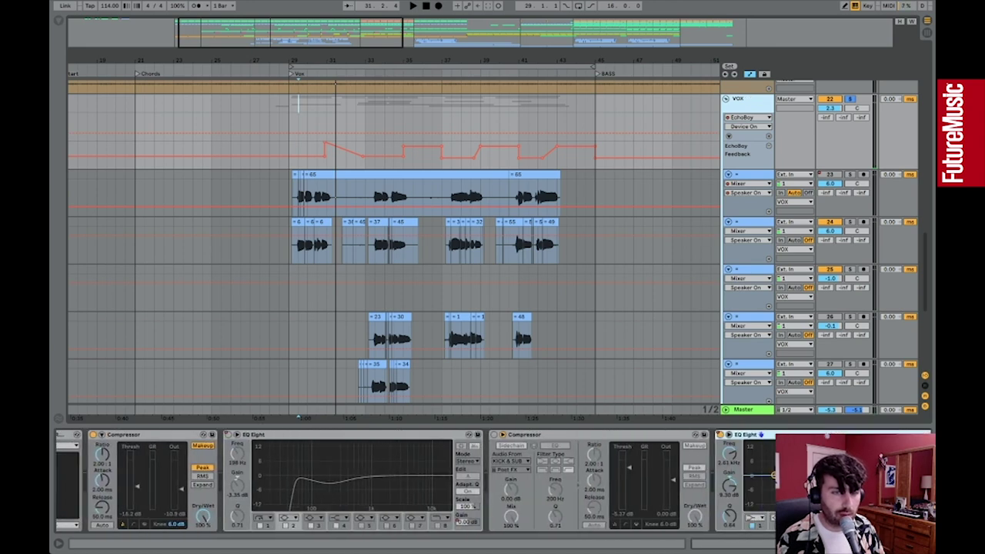
{"action": "scroll", "coordinate": [673, 477], "scroll_direction": "left", "scroll_amount": 8}
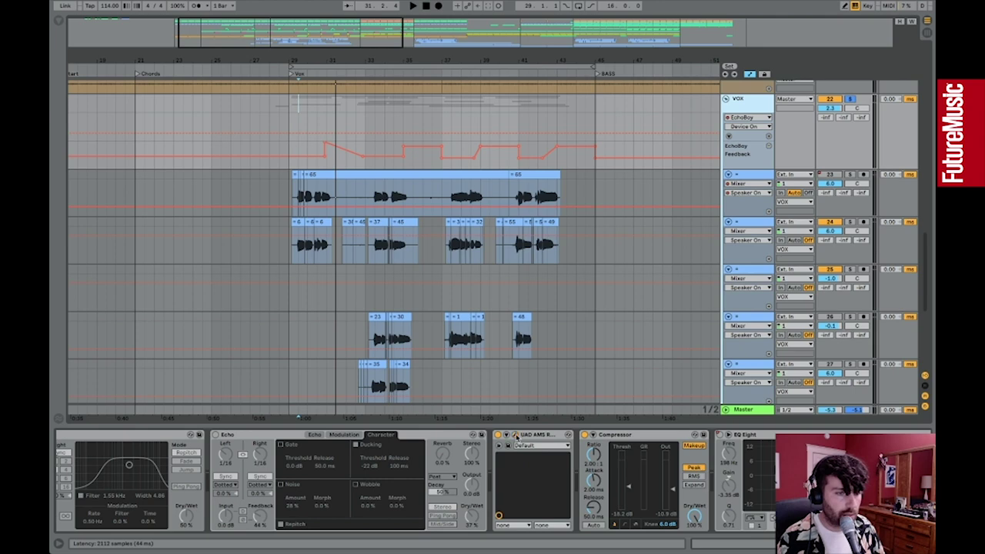
{"action": "left_click", "coordinate": [515, 435]}
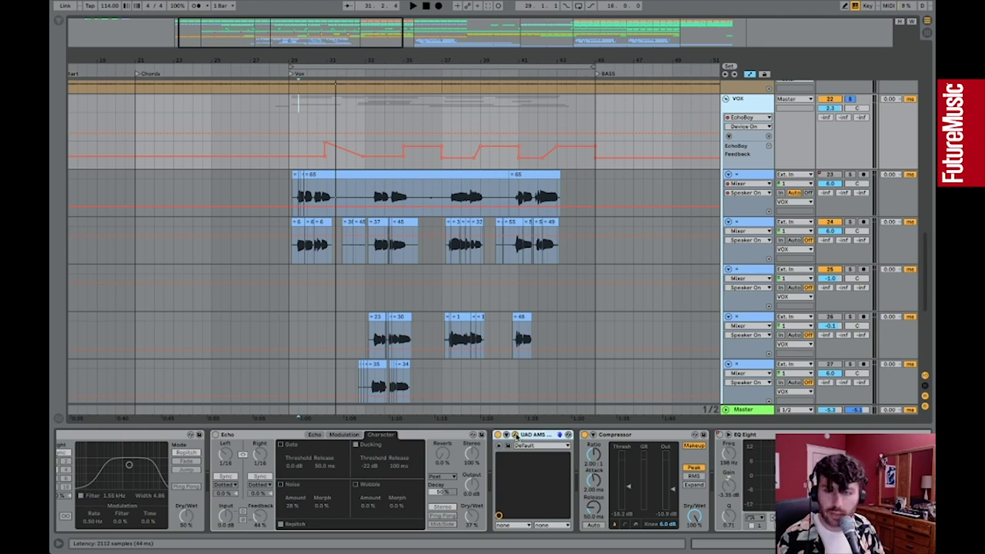
{"action": "left_click_drag", "start_coordinate": [935, 260], "coordinate": [391, 210]}
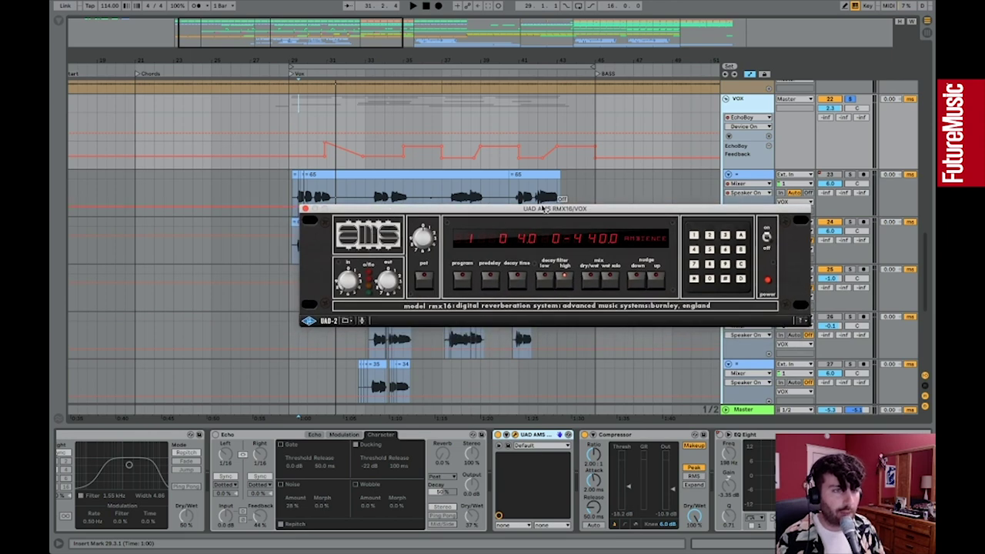
{"action": "left_click_drag", "start_coordinate": [506, 209], "coordinate": [499, 151]}
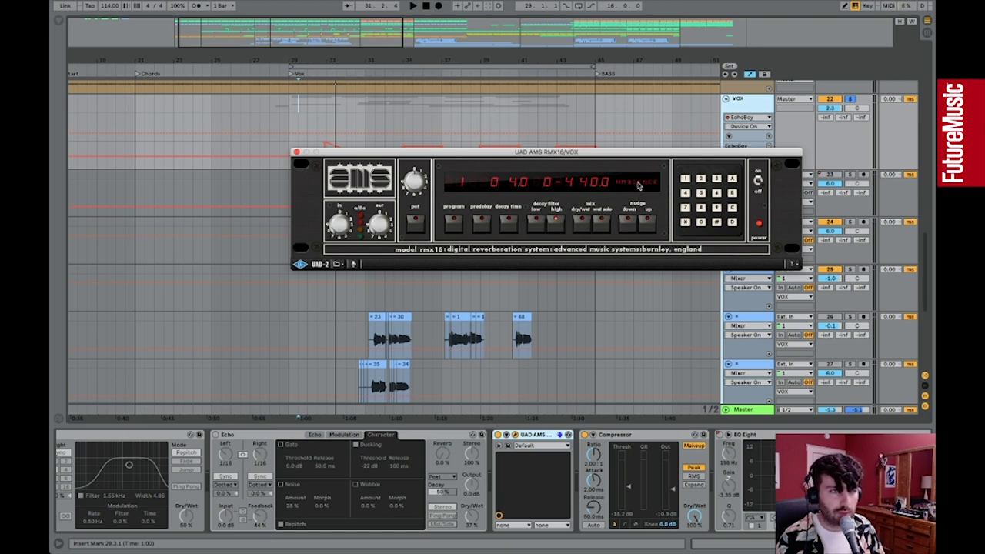
Examine the RMX16's list of reverb programs, keep AMBIENCE selected and close the plug-in window
{"action": "left_click", "coordinate": [637, 184]}
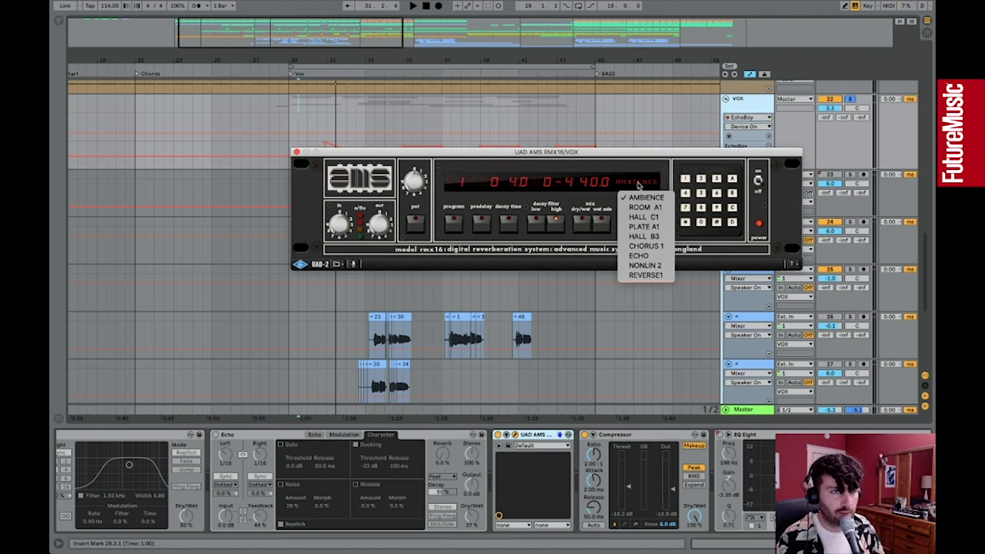
{"action": "left_click", "coordinate": [638, 184]}
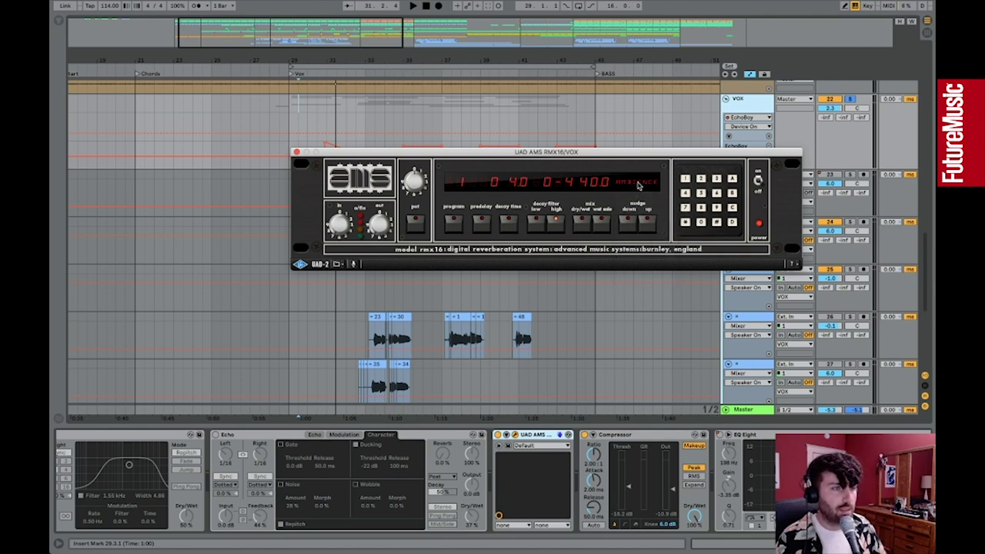
{"action": "left_click", "coordinate": [638, 184]}
{"action": "left_click", "coordinate": [638, 184]}
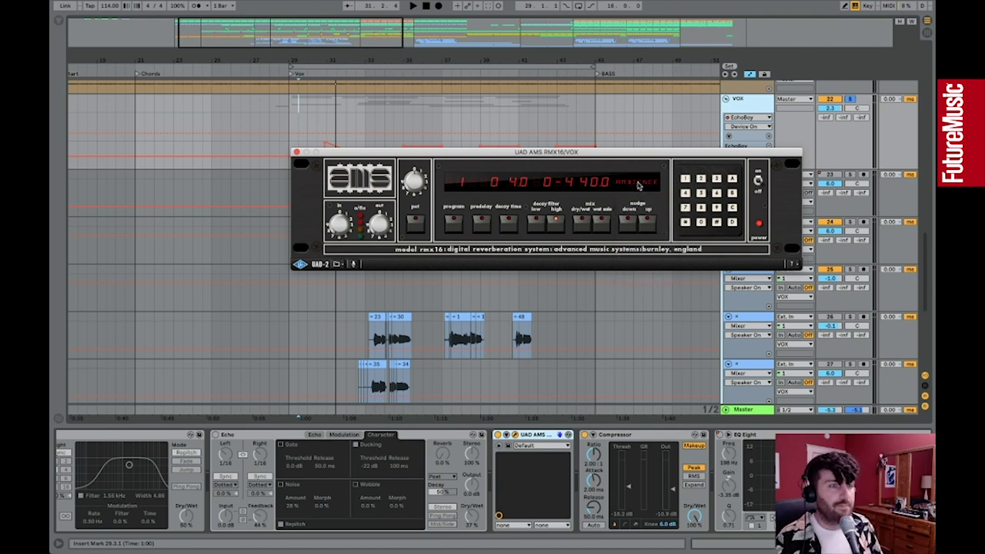
{"action": "left_click", "coordinate": [638, 184]}
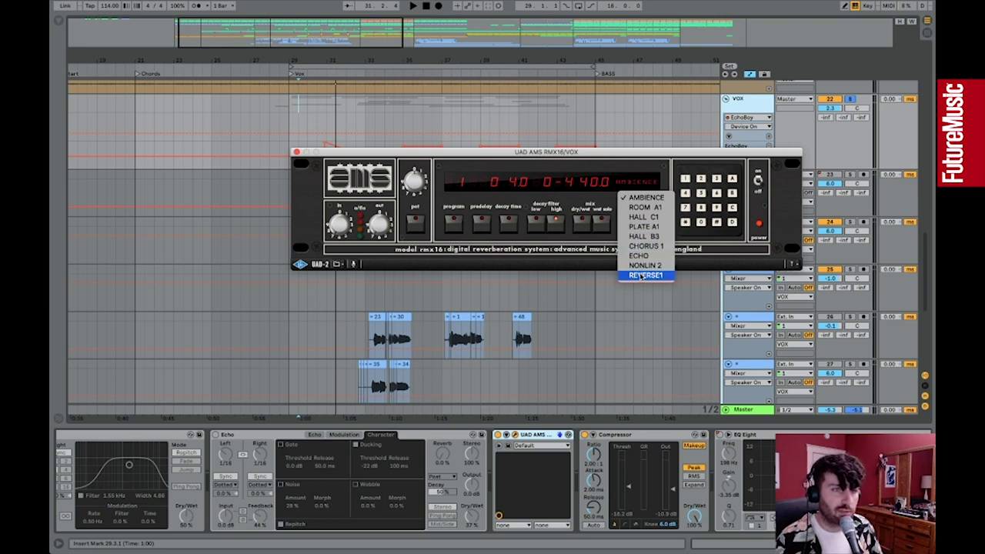
{"action": "left_click", "coordinate": [336, 159]}
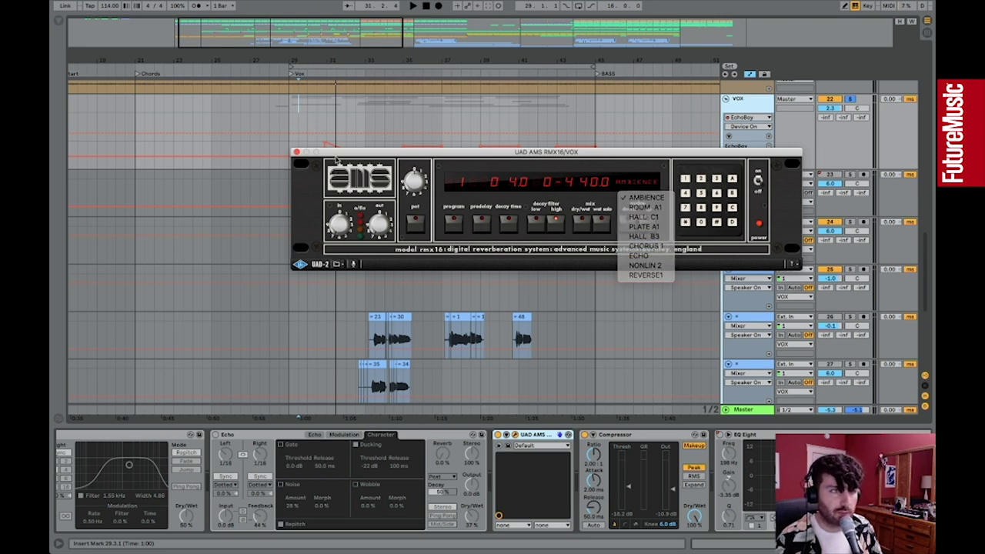
{"action": "left_click", "coordinate": [296, 152]}
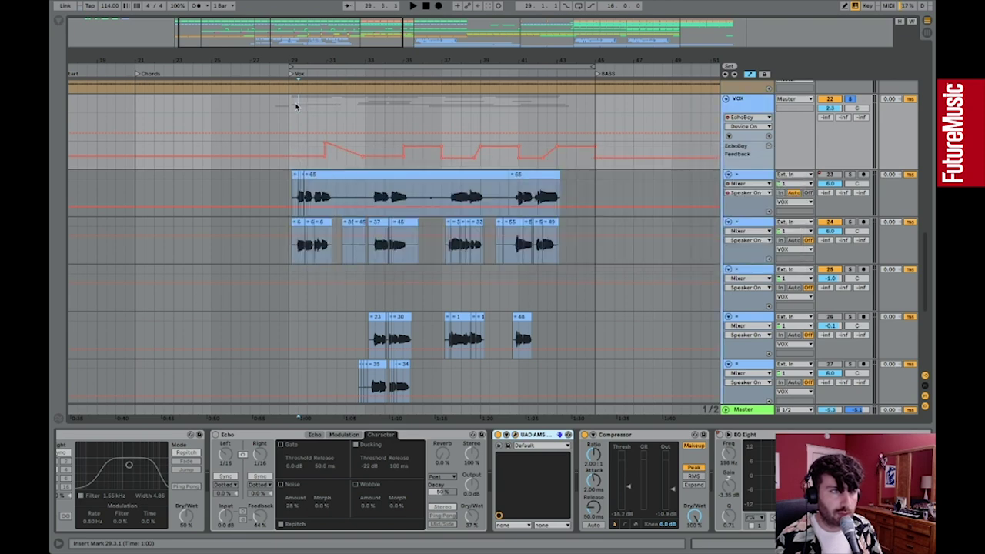
Compare the soloed VOX group with the UAD AMS RMX16 reverb switched off and back on during playback
{"action": "left_click", "coordinate": [498, 436]}
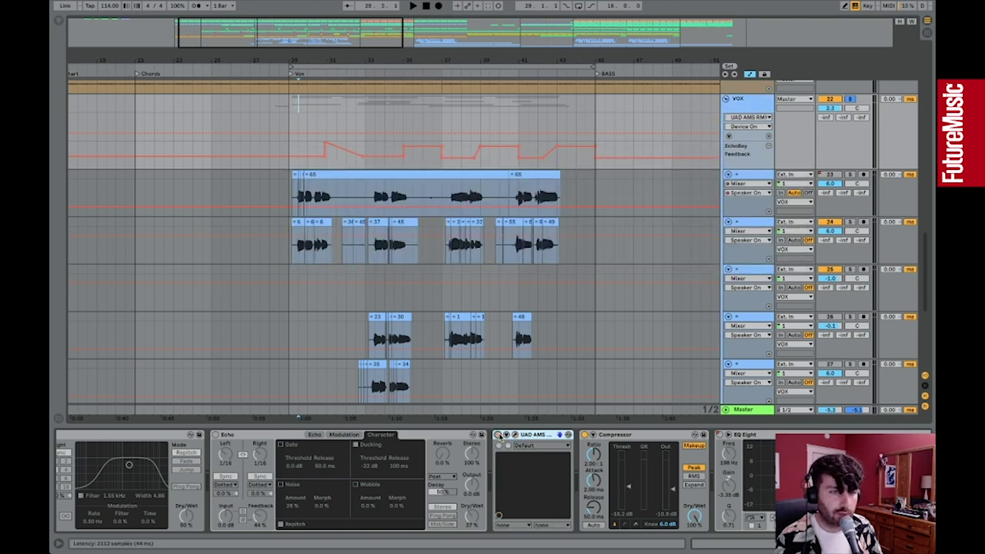
{"action": "key", "text": "space"}
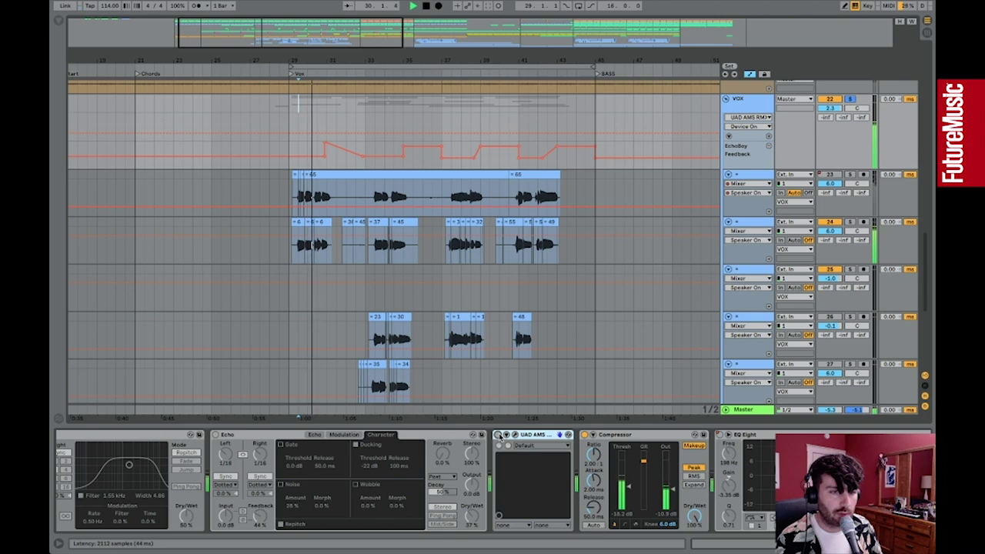
{"action": "left_click", "coordinate": [498, 436]}
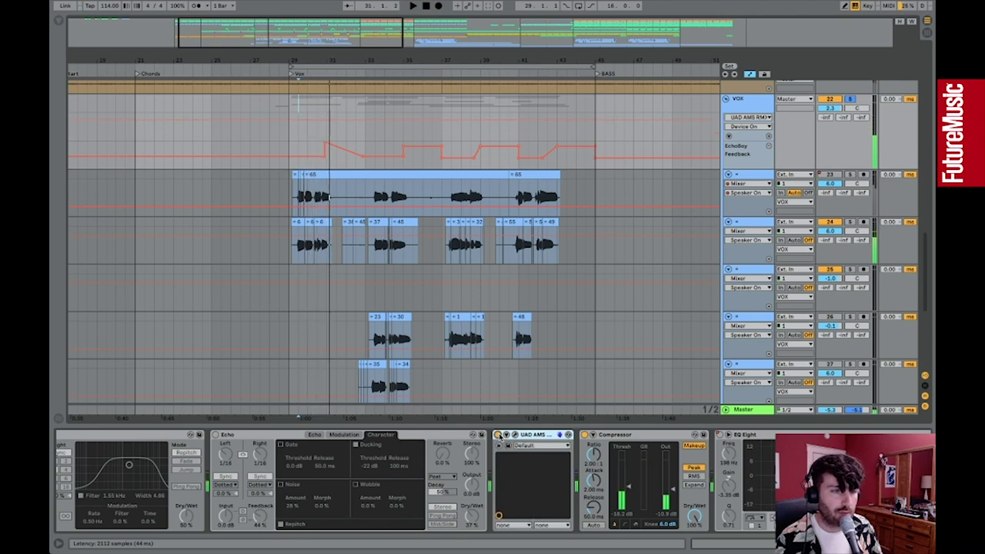
{"action": "key", "text": "space"}
{"action": "key", "text": "space"}
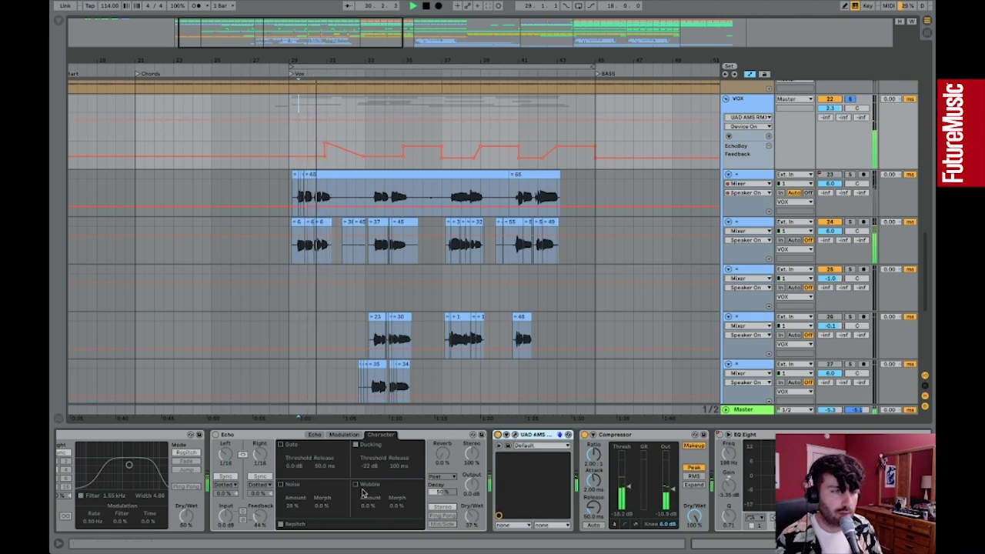
Switch EchoBoy back on in the VOX group and replay the vocals with the Echo and reverb devices in view
{"action": "scroll", "coordinate": [363, 490], "scroll_direction": "left", "scroll_amount": 10}
{"action": "key", "text": "space"}
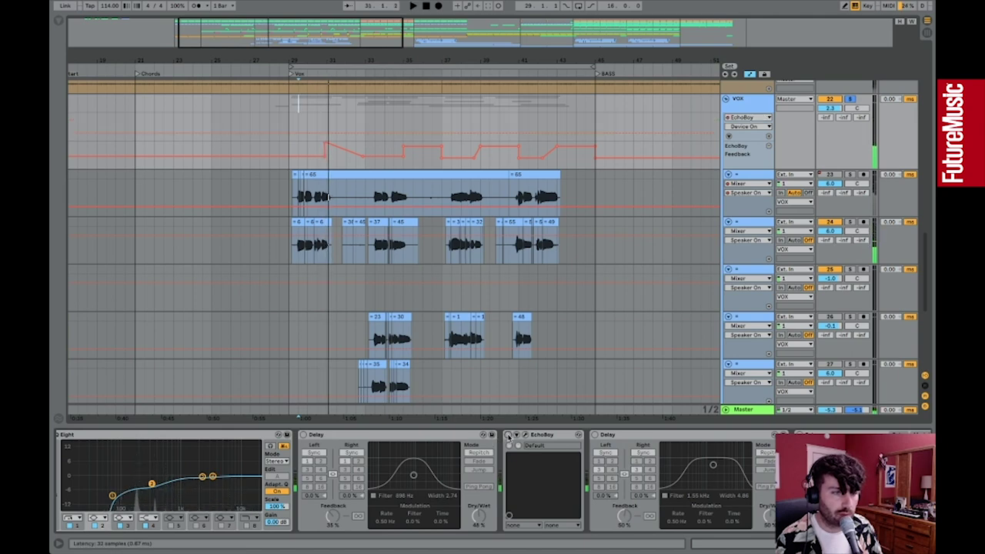
{"action": "left_click", "coordinate": [508, 435]}
{"action": "key", "text": "space"}
{"action": "scroll", "coordinate": [570, 449], "scroll_direction": "right", "scroll_amount": 8}
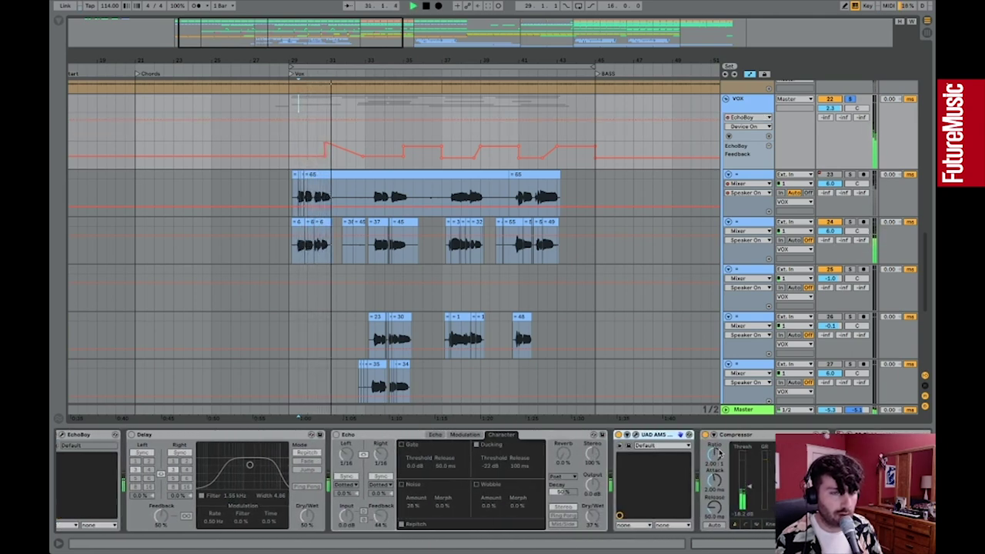
{"action": "scroll", "coordinate": [760, 488], "scroll_direction": "left", "scroll_amount": 1}
{"action": "scroll", "coordinate": [758, 488], "scroll_direction": "left", "scroll_amount": 1}
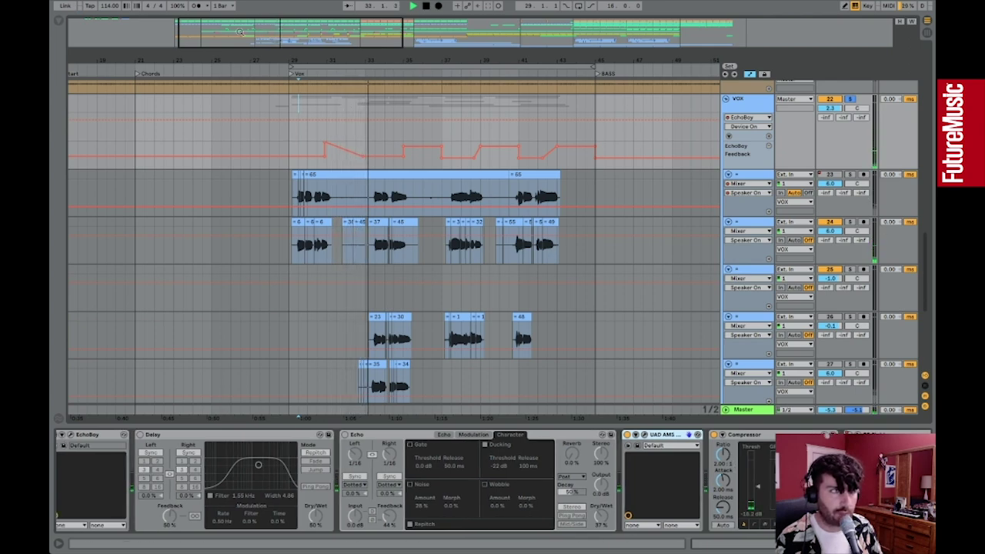
Stop playback and fold the VOX group
{"action": "left_click_drag", "start_coordinate": [247, 62], "coordinate": [258, 53]}
{"action": "key", "text": "space"}
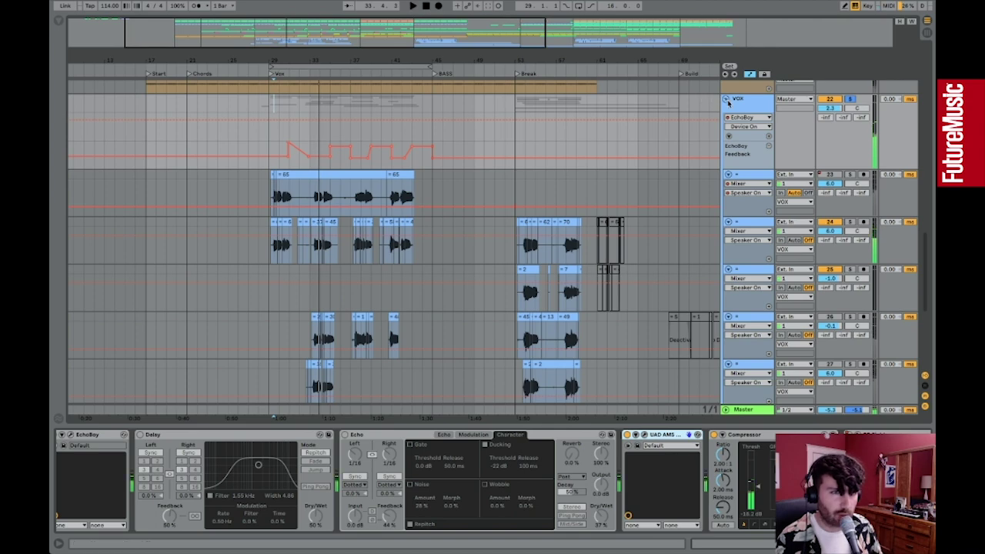
{"action": "left_click", "coordinate": [726, 100]}
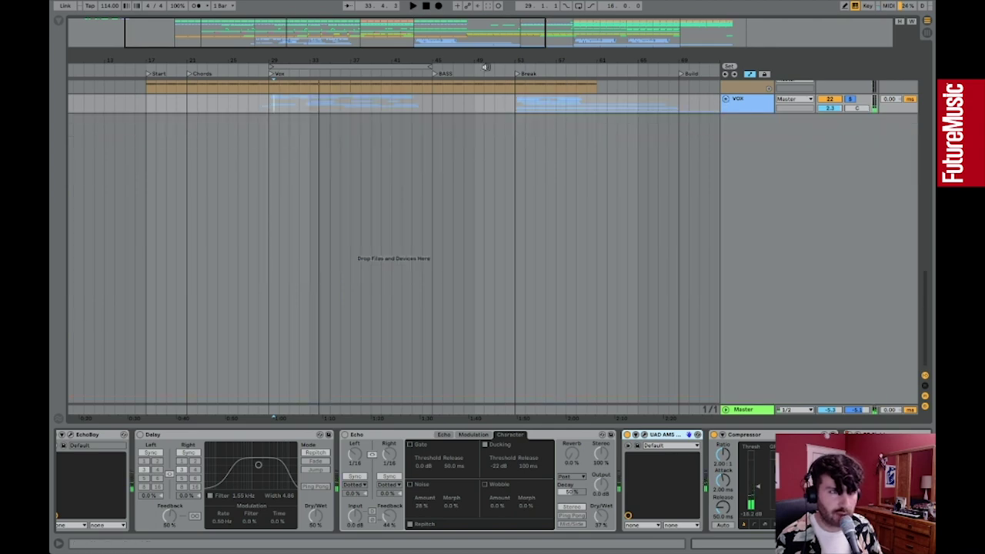
Take the VOX group out of solo and fold the KICK & SUB group with the whole arrangement in view
{"action": "left_click", "coordinate": [725, 100]}
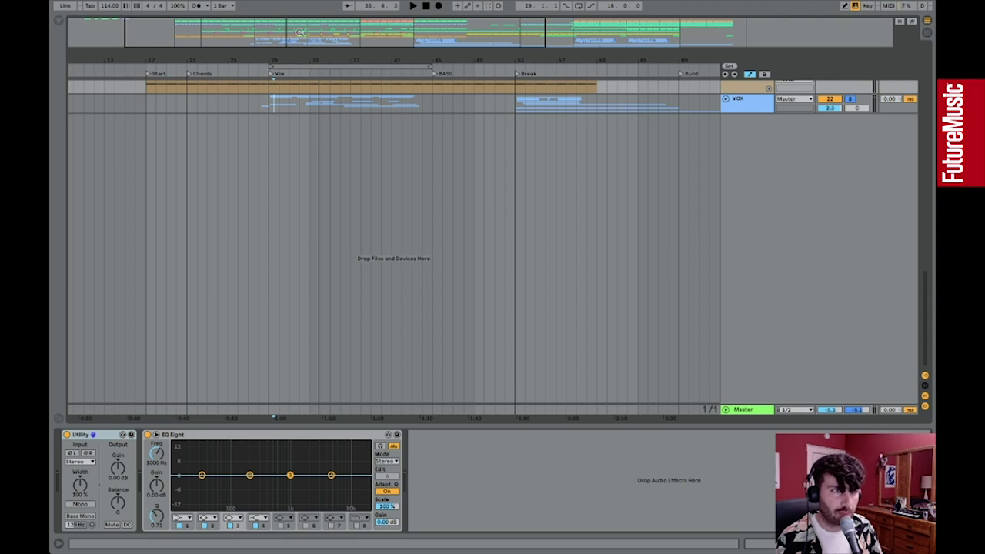
{"action": "left_click_drag", "start_coordinate": [300, 33], "coordinate": [388, 31]}
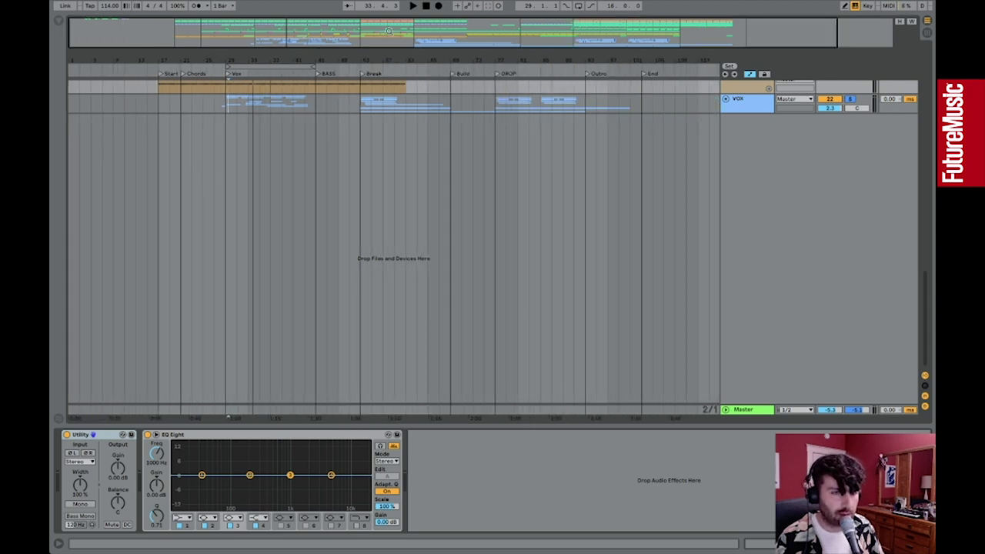
{"action": "left_click_drag", "start_coordinate": [302, 31], "coordinate": [302, 23]}
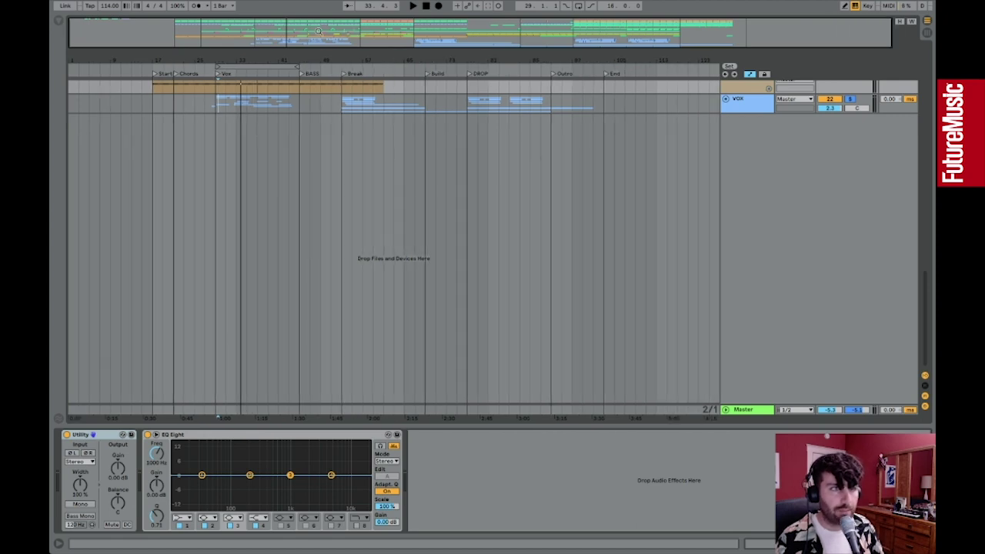
{"action": "scroll", "coordinate": [463, 148], "scroll_direction": "up", "scroll_amount": 5}
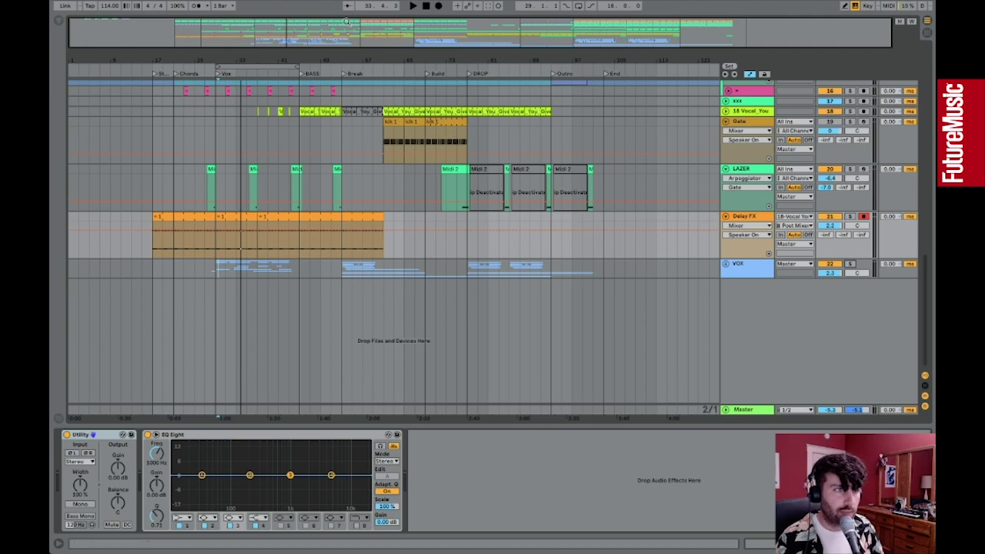
{"action": "scroll", "coordinate": [456, 245], "scroll_direction": "up", "scroll_amount": 10}
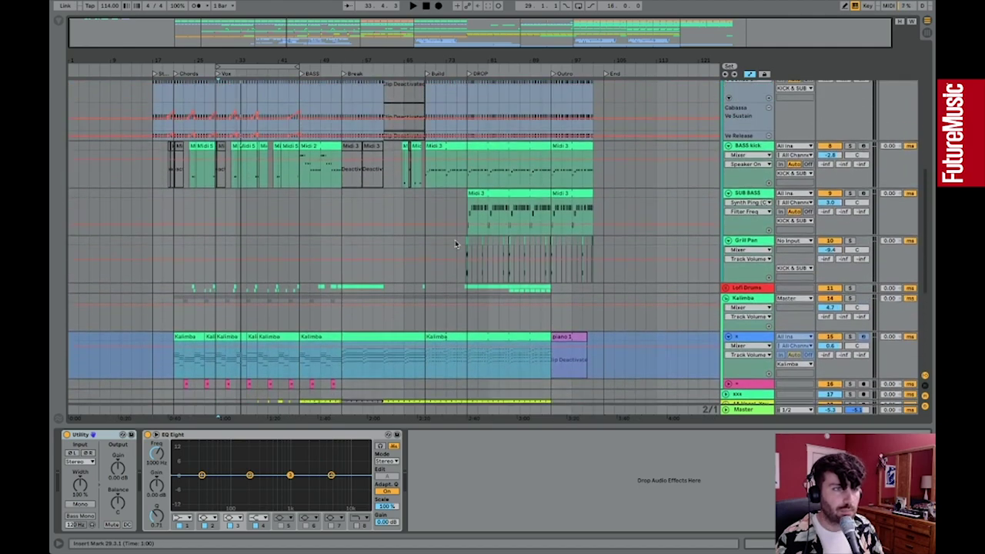
{"action": "scroll", "coordinate": [623, 200], "scroll_direction": "up", "scroll_amount": 5}
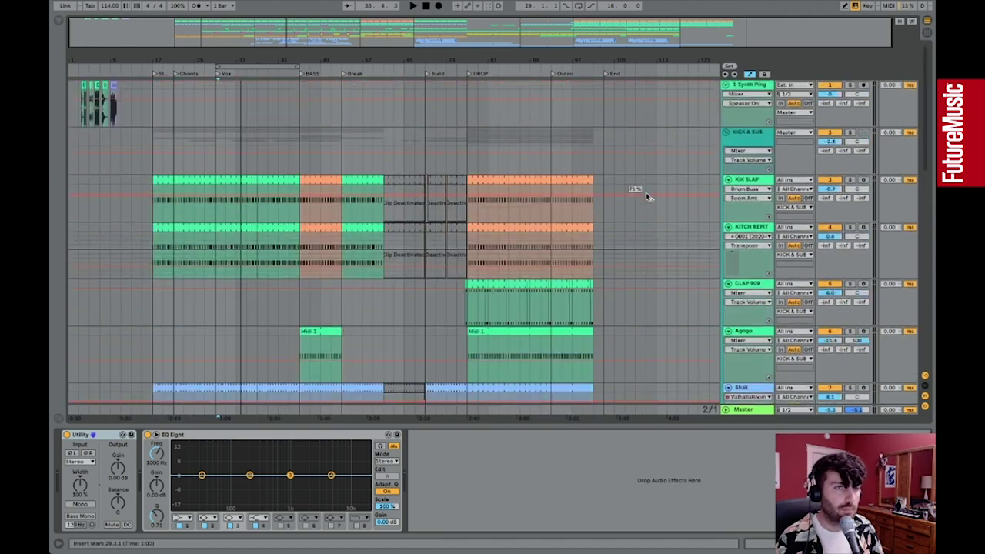
{"action": "left_click", "coordinate": [728, 135]}
{"action": "left_click", "coordinate": [726, 133]}
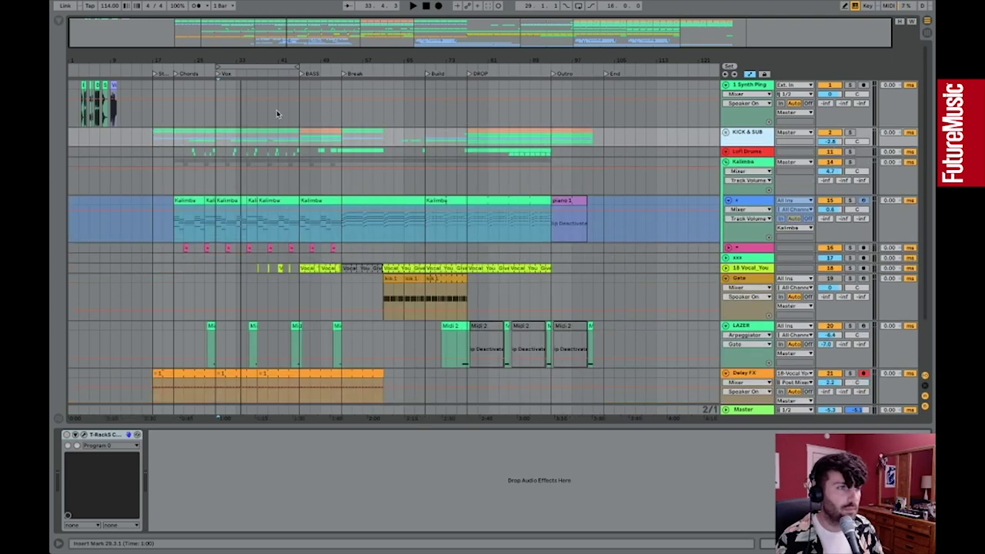
Play the full arrangement from the BASS marker at bar 45
{"action": "left_click", "coordinate": [301, 111]}
{"action": "left_click", "coordinate": [246, 112]}
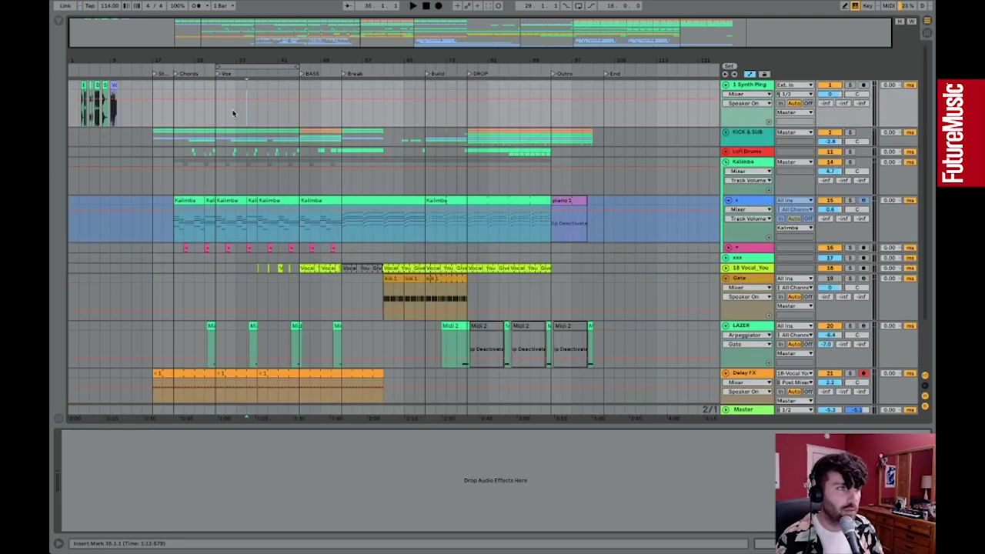
{"action": "left_click", "coordinate": [302, 112]}
{"action": "key", "text": "space"}
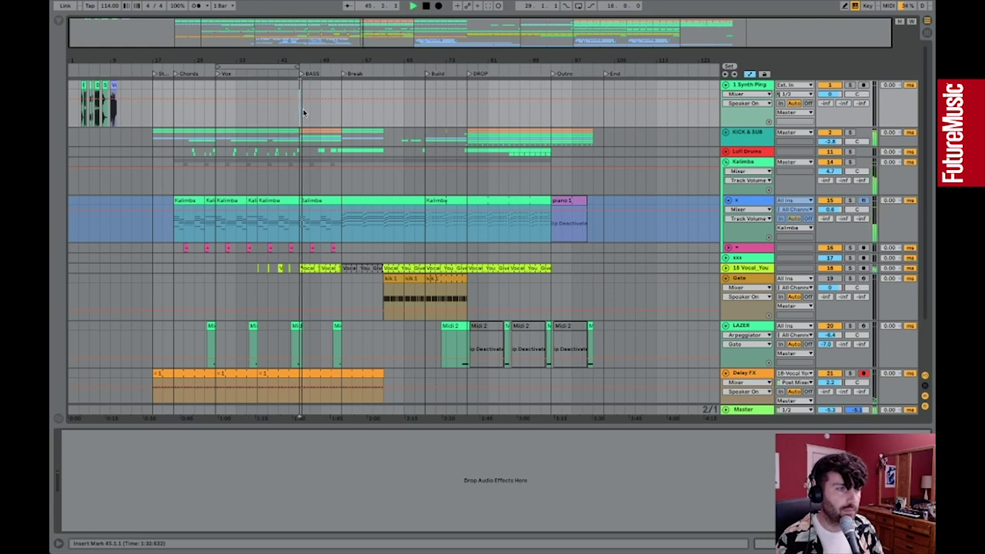
{"action": "left_click_drag", "start_coordinate": [237, 24], "coordinate": [237, 31]}
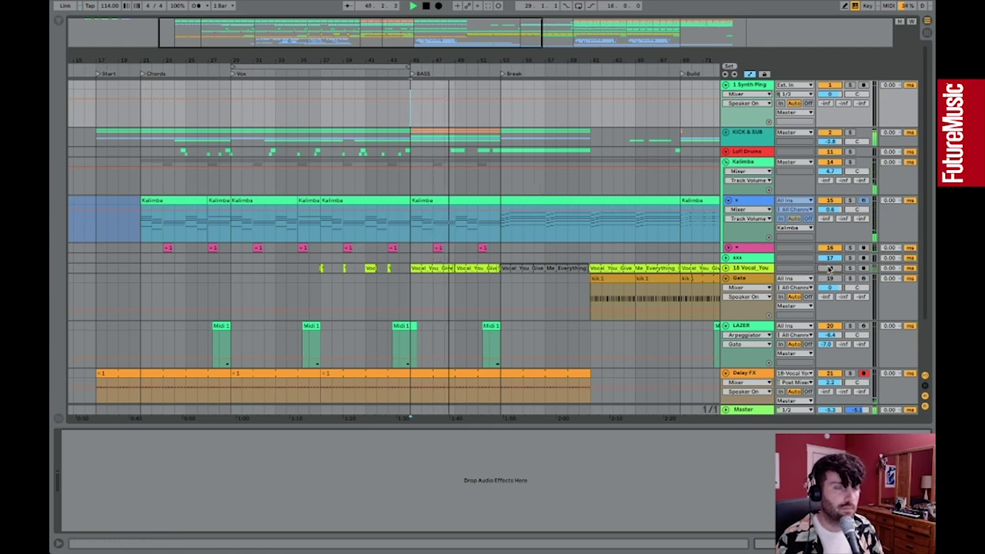
Solo the Lofi Drums and KICK & SUB groups together, fold the Kalimba group and stop playback
{"action": "left_click", "coordinate": [850, 152]}
{"action": "left_click", "coordinate": [850, 133], "text": "super"}
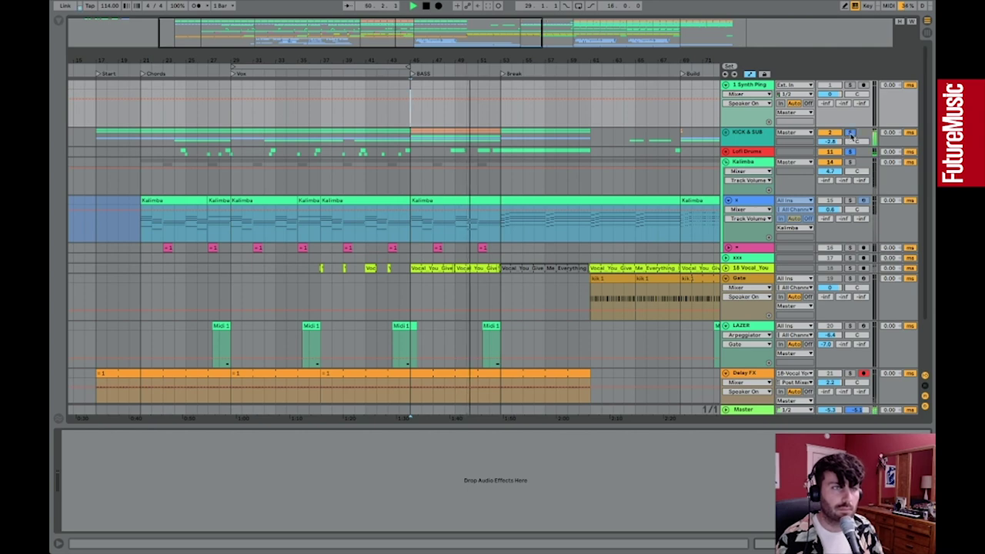
{"action": "left_click", "coordinate": [726, 163]}
{"action": "key", "text": "space"}
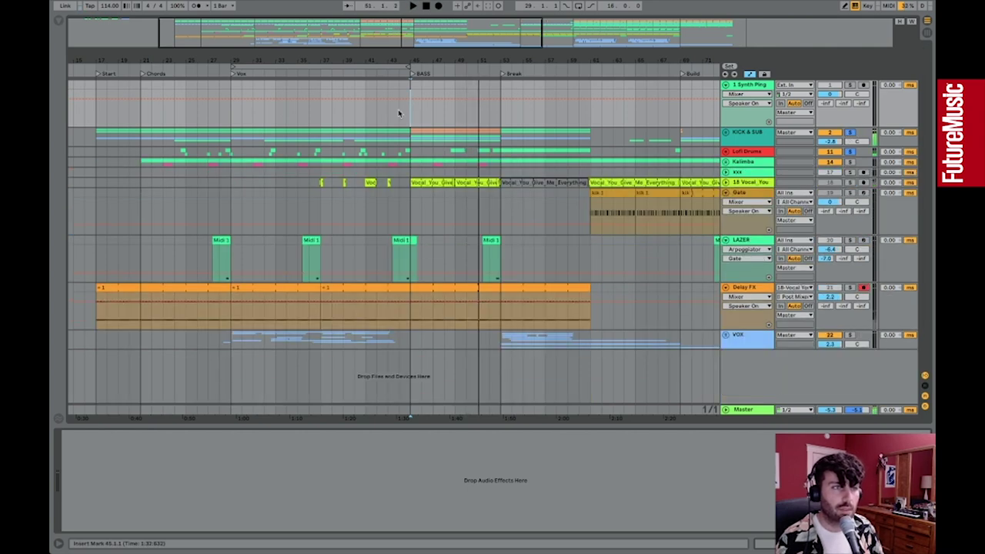
Replay the soloed drum groups from bar 45 and examine the KICK & SUB and Lofi Drums group device chains
{"action": "left_click", "coordinate": [412, 112]}
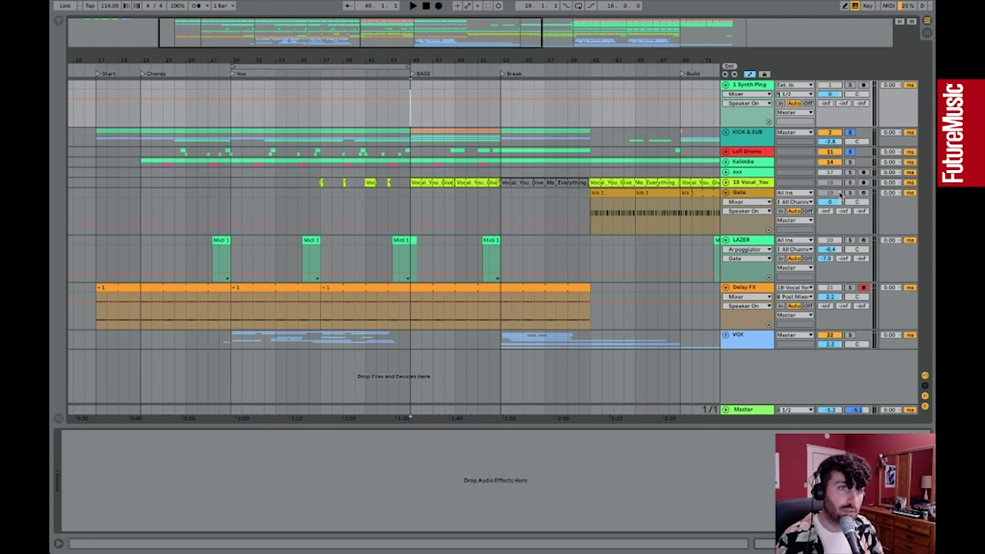
{"action": "key", "text": "space"}
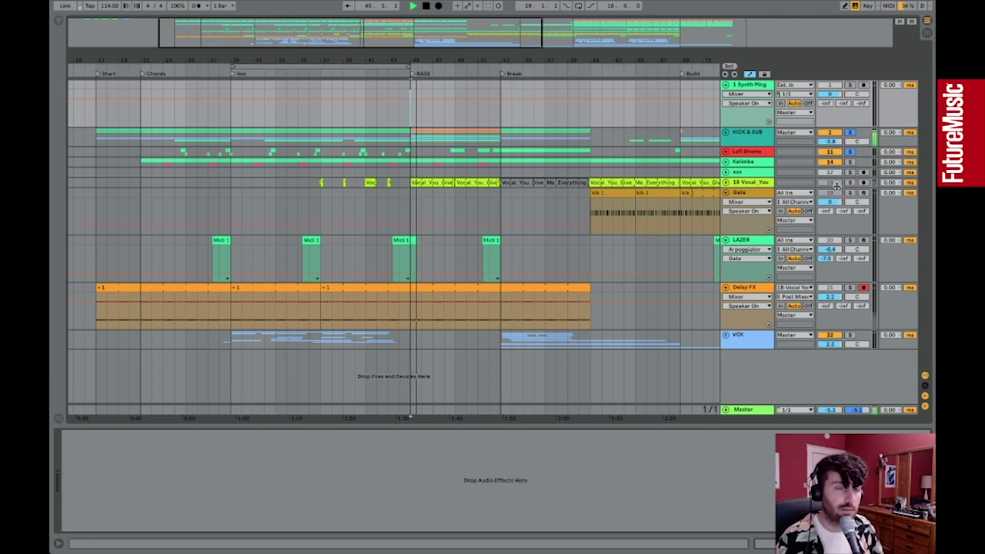
{"action": "left_click", "coordinate": [748, 133]}
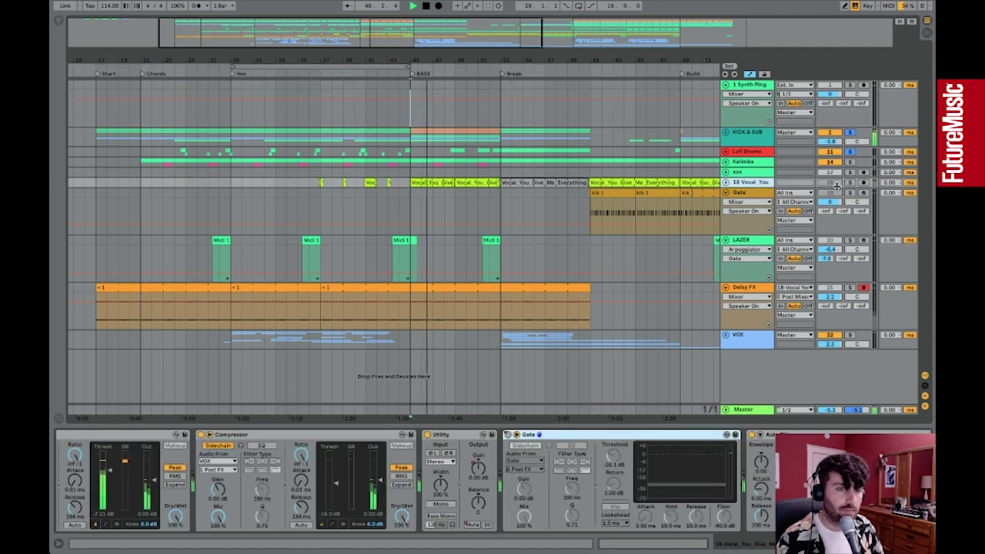
{"action": "left_click", "coordinate": [744, 150]}
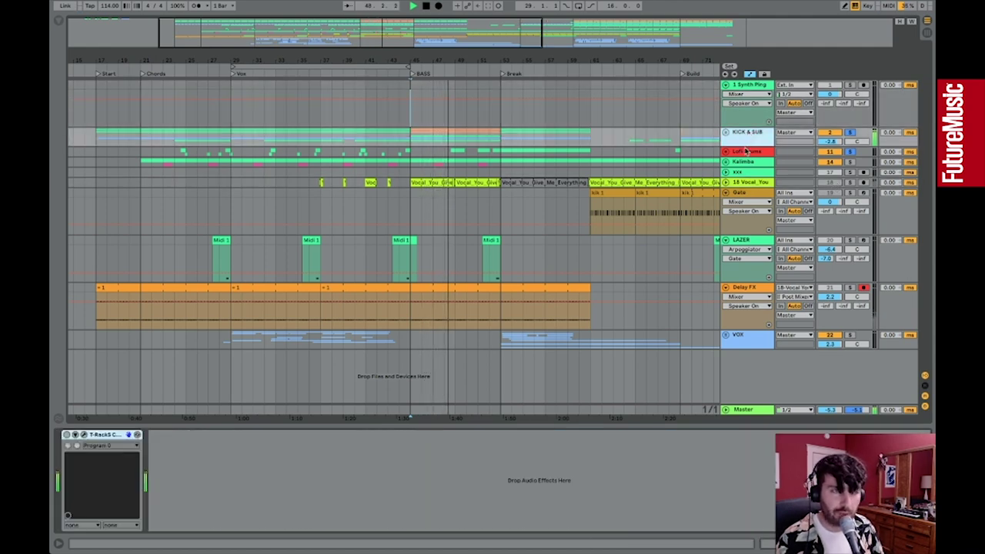
{"action": "left_click", "coordinate": [745, 151]}
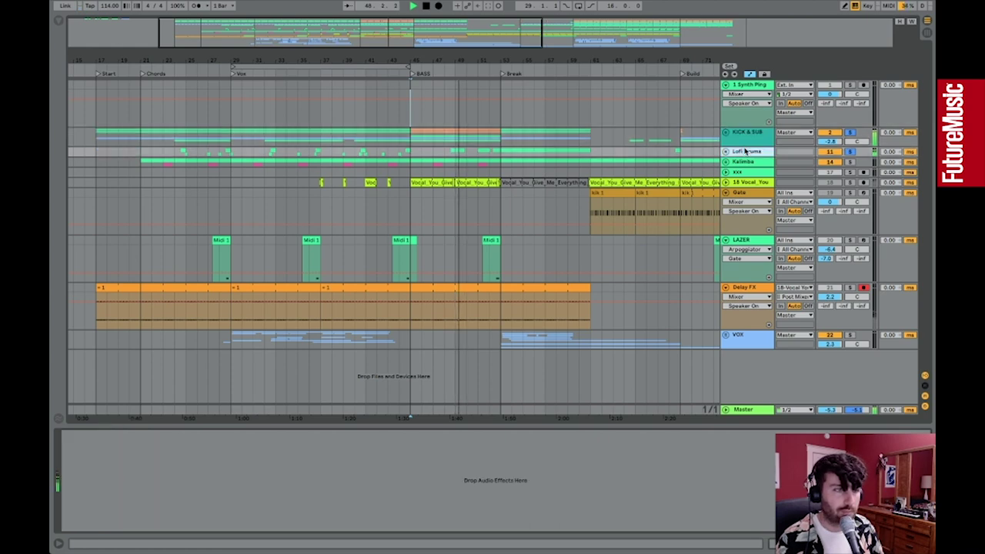
Open the Master track's T-RackS CS Classic Comp and L2 Stereo plug-in windows to inspect their settings
{"action": "left_click", "coordinate": [751, 413]}
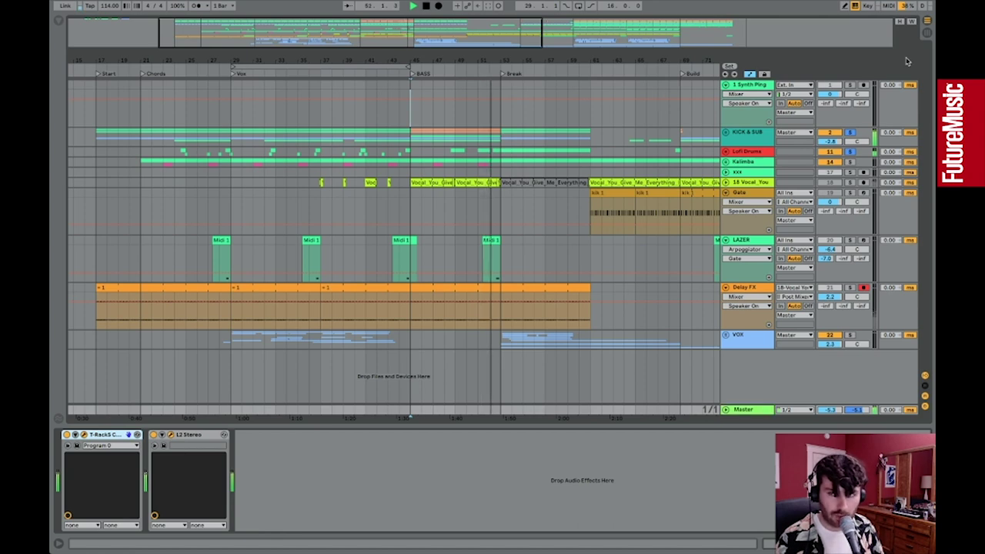
{"action": "left_click", "coordinate": [794, 84]}
{"action": "left_click_drag", "start_coordinate": [933, 16], "coordinate": [601, 180]}
{"action": "left_click", "coordinate": [621, 83]}
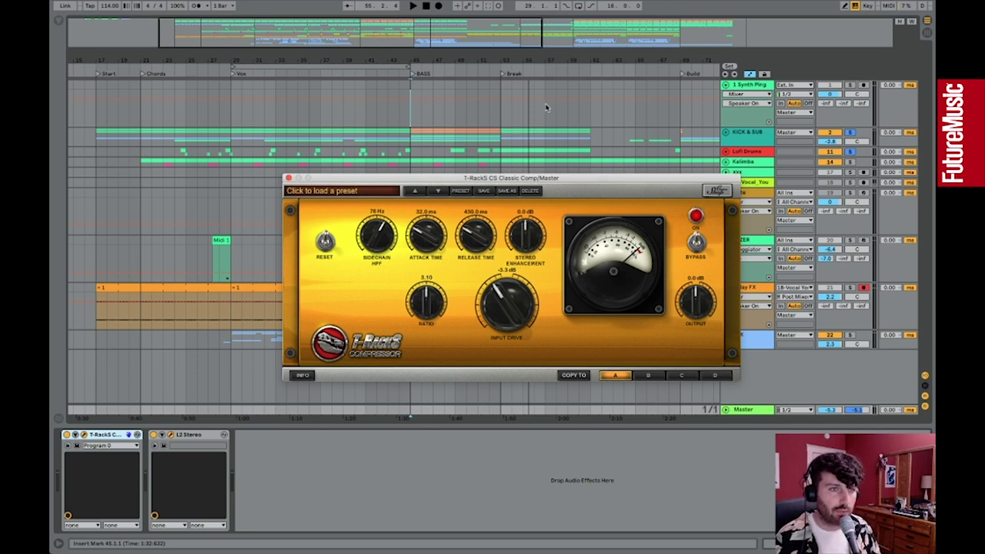
{"action": "left_click_drag", "start_coordinate": [422, 20], "coordinate": [425, 27]}
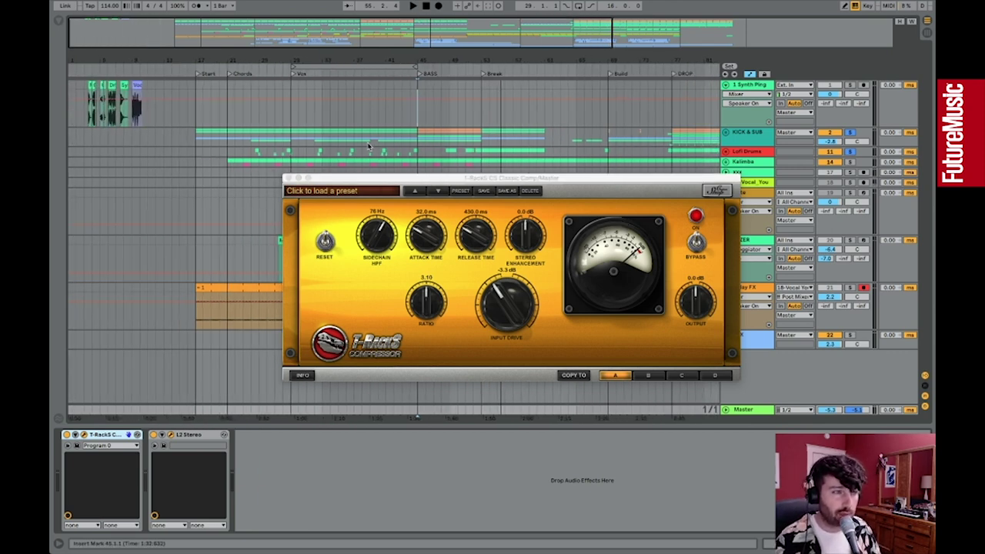
{"action": "left_click_drag", "start_coordinate": [346, 183], "coordinate": [370, 206]}
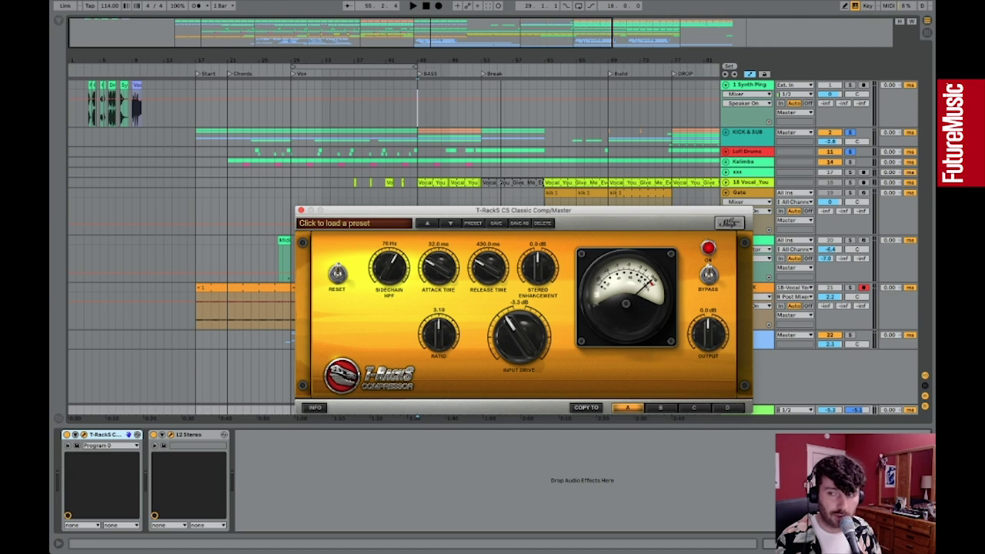
{"action": "left_click_drag", "start_coordinate": [776, 98], "coordinate": [869, 260]}
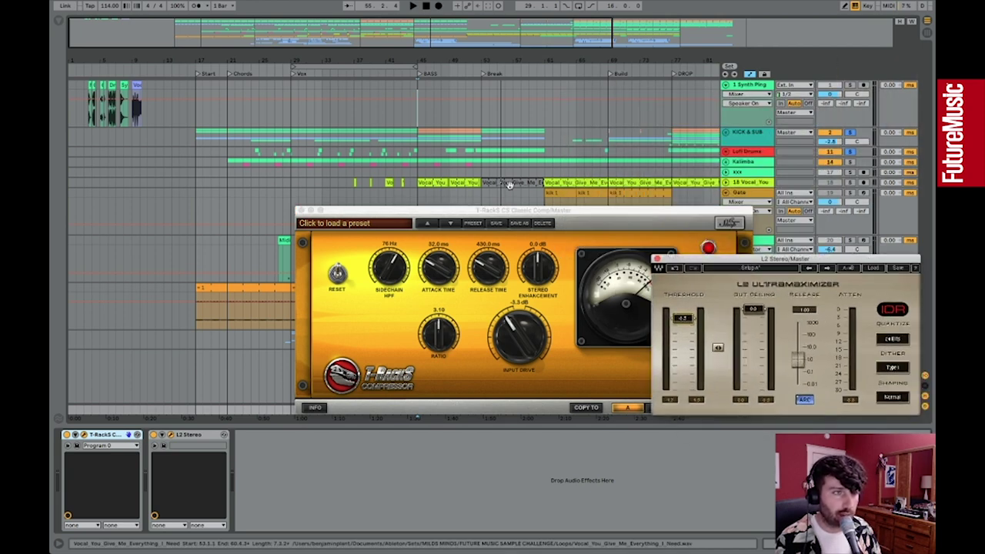
Play the soloed drums from the BASS marker with the compressor and limiter windows arranged side by side, and stop playback
{"action": "key", "text": "space"}
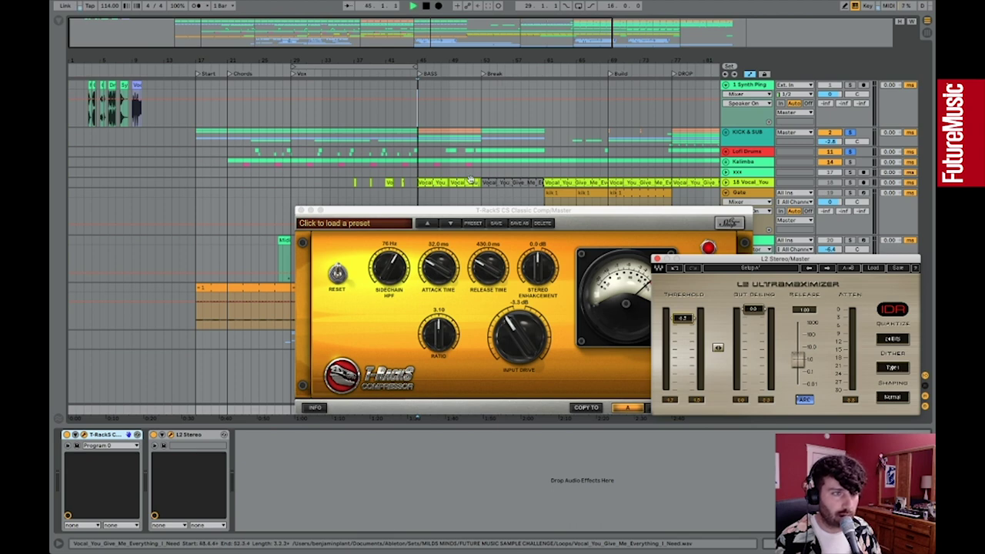
{"action": "left_click_drag", "start_coordinate": [605, 212], "coordinate": [485, 212]}
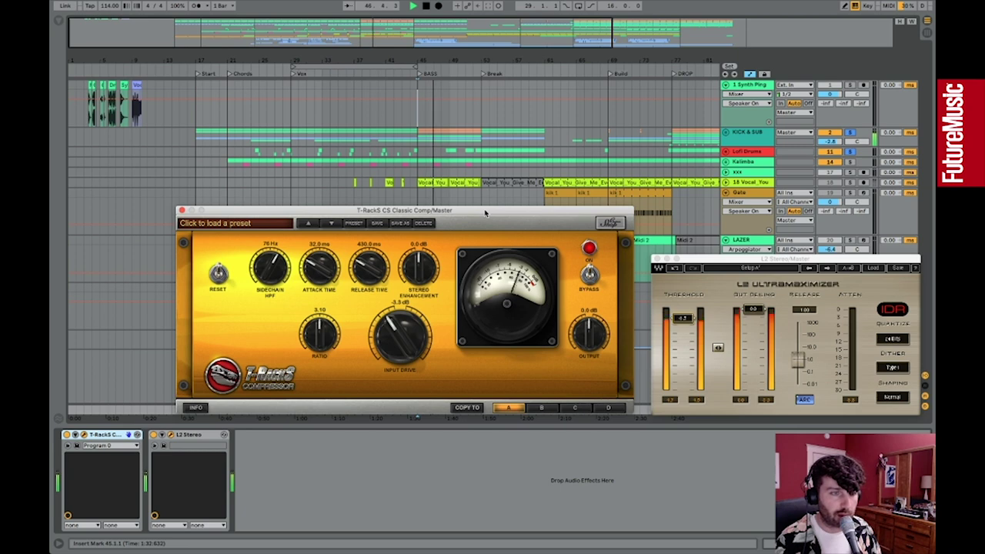
{"action": "left_click_drag", "start_coordinate": [749, 262], "coordinate": [675, 239]}
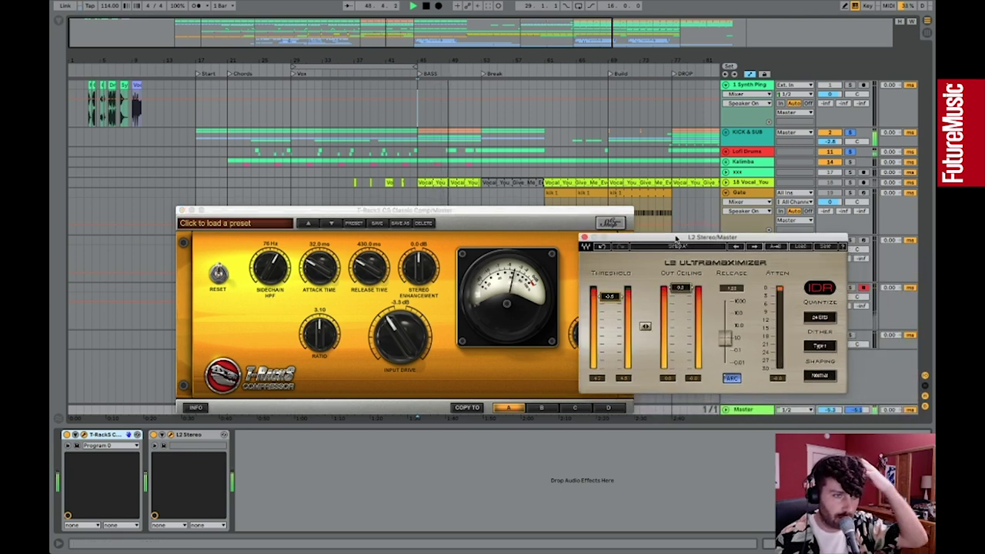
{"action": "left_click_drag", "start_coordinate": [676, 239], "coordinate": [704, 238]}
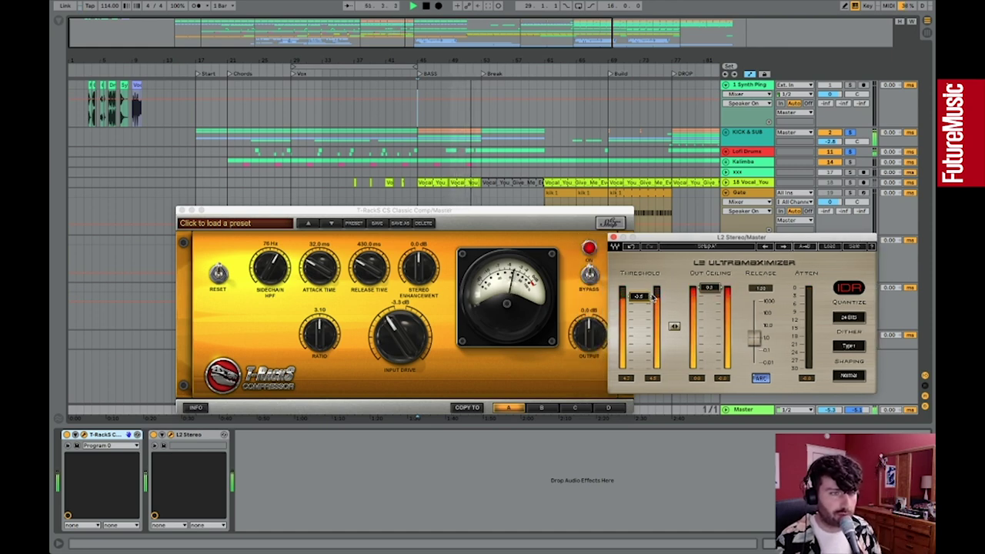
{"action": "key", "text": "space"}
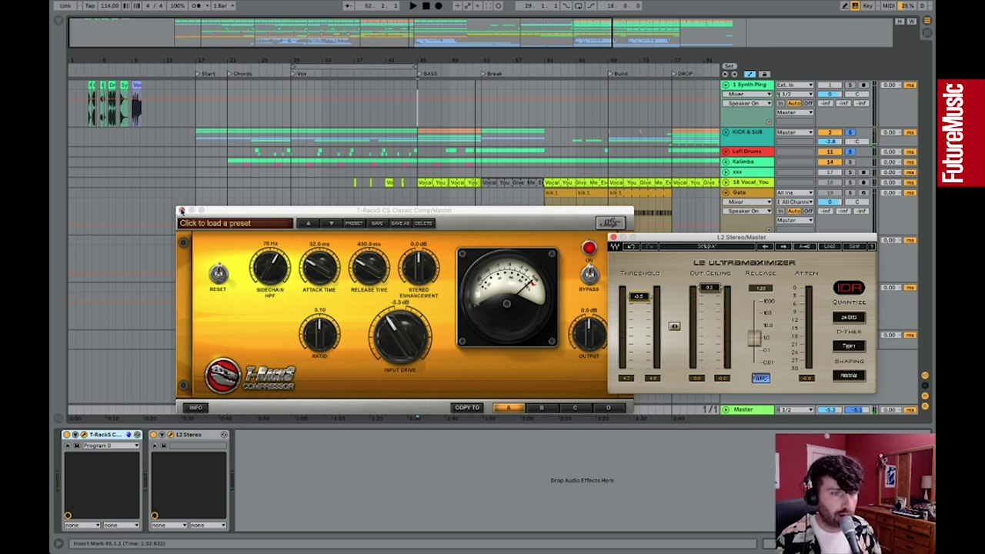
Close the L2 Stereo and T-RackS CS Classic Comp windows
{"action": "left_click_drag", "start_coordinate": [660, 238], "coordinate": [687, 209]}
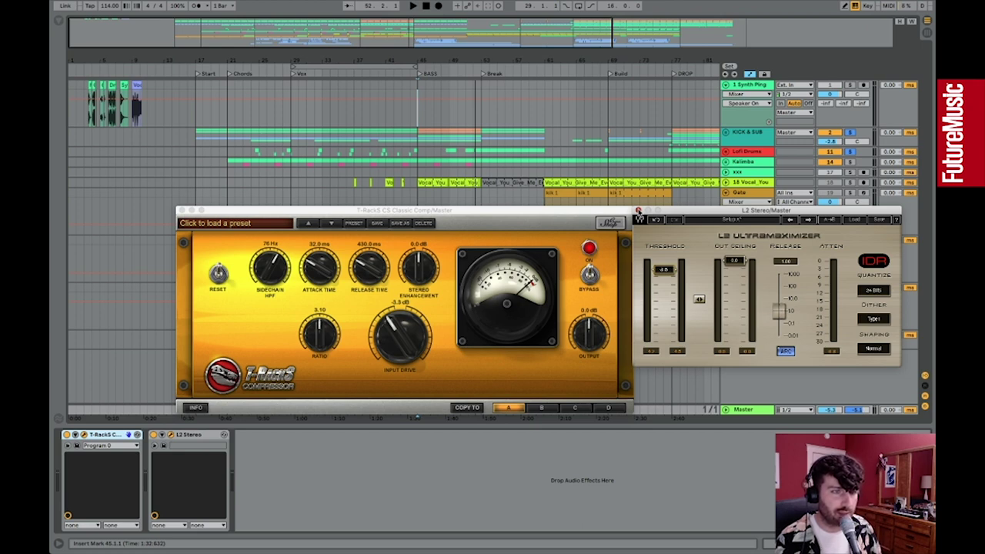
{"action": "left_click", "coordinate": [638, 210]}
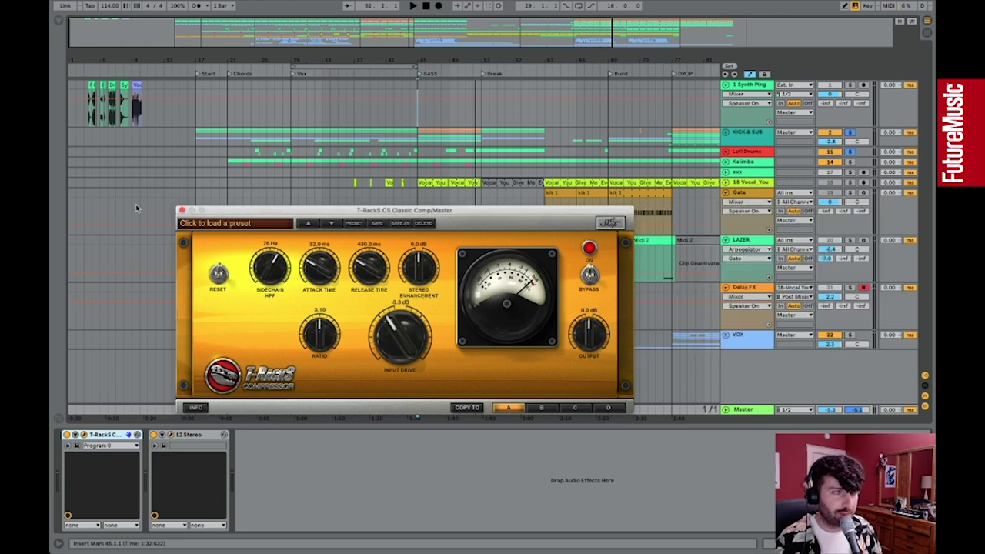
{"action": "left_click", "coordinate": [182, 211]}
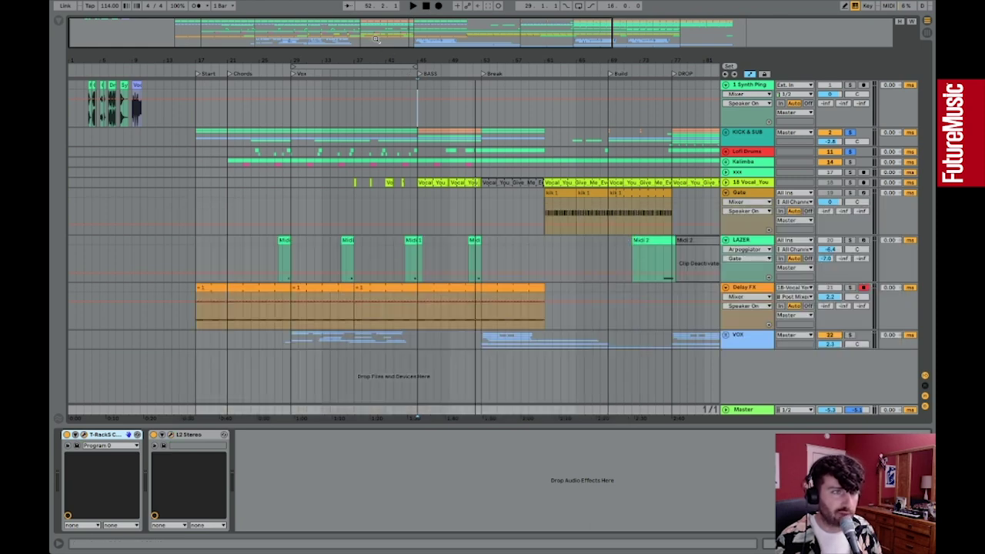
Show the Kalimba group's devices and return to the source samples at the arrangement's start, selecting the Drum Loop 1 clip
{"action": "left_click", "coordinate": [766, 163]}
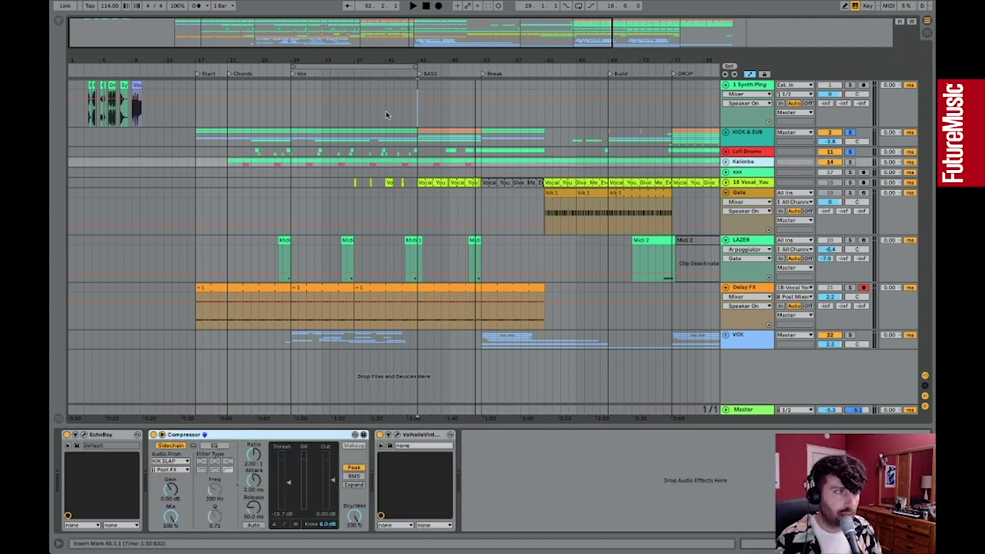
{"action": "left_click_drag", "start_coordinate": [193, 31], "coordinate": [115, 33]}
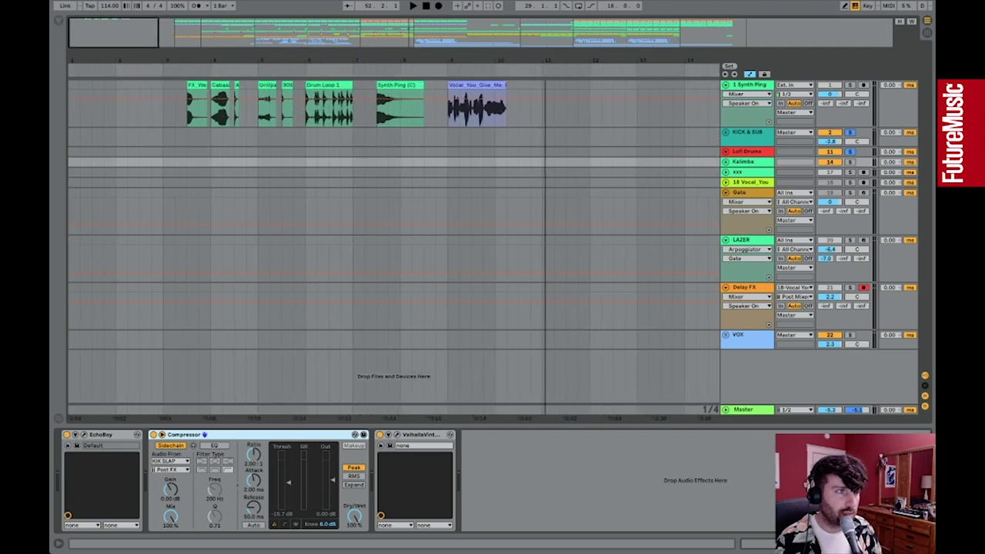
{"action": "left_click", "coordinate": [324, 83]}
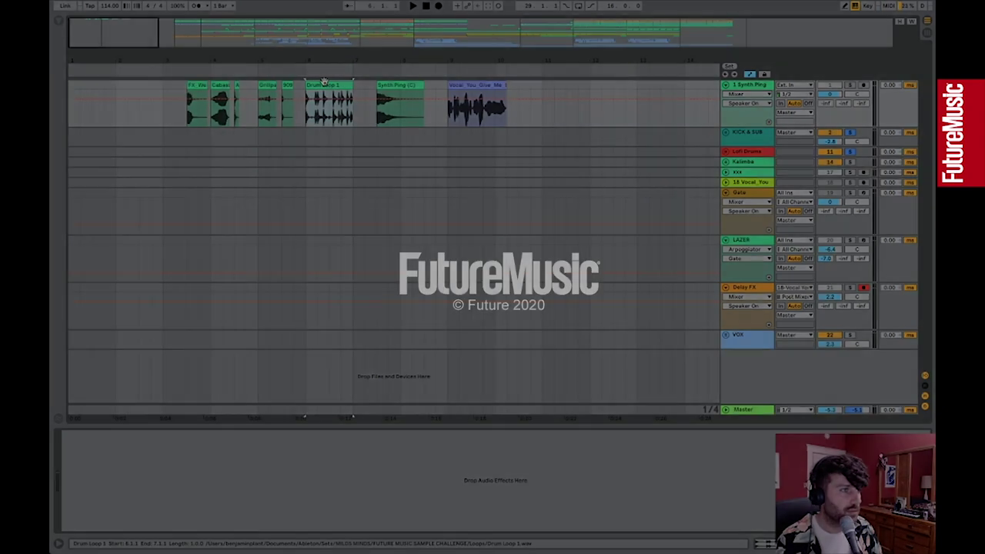